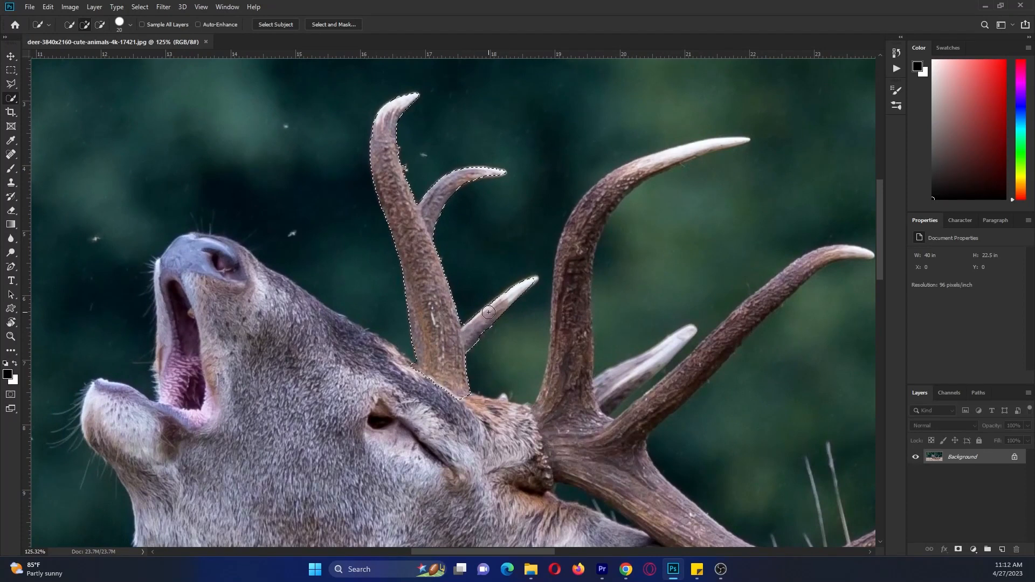
Step: Add the tall antler branch and the adjacent curved tine to the selection using the Quick Selection brush, reduced to size 10
mouse_move(585, 218)
left_mouse_down()
mouse_move(572, 393)
mouse_move(591, 372)
mouse_move(604, 437)
mouse_move(539, 463)
mouse_move(612, 212)
left_mouse_up()
key("bracketleft")
left_click_drag(637, 173, 705, 151)
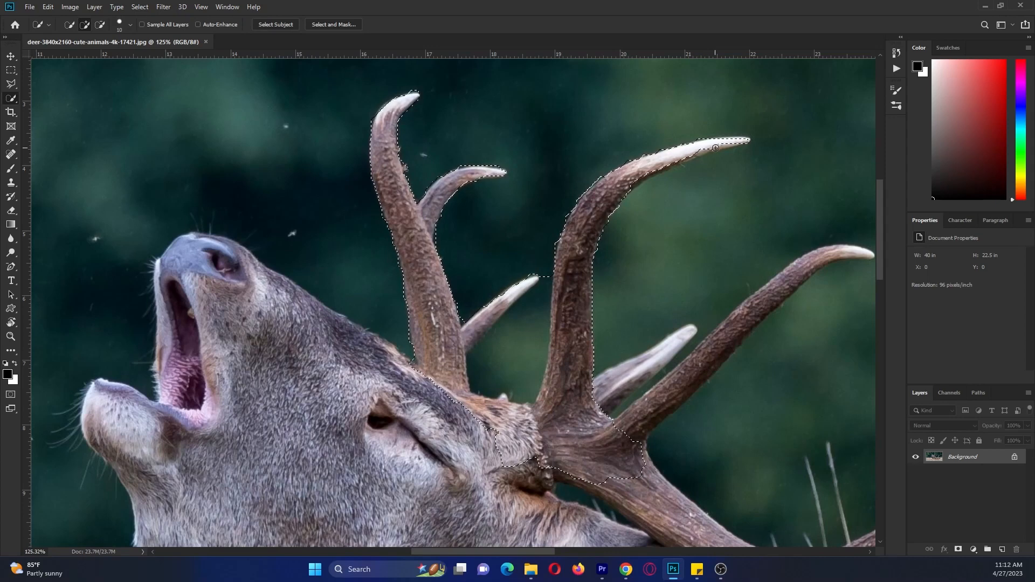
left_click(702, 149)
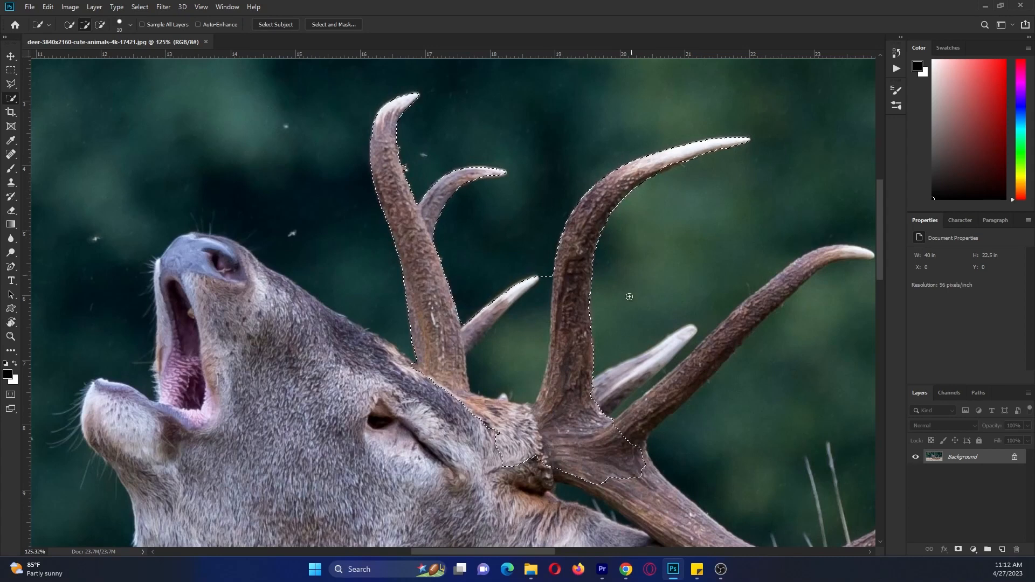
left_click(653, 363)
mouse_move(653, 363)
left_mouse_down()
mouse_move(600, 413)
mouse_move(616, 431)
mouse_move(766, 302)
mouse_move(823, 260)
mouse_move(858, 253)
left_mouse_up()
Step: Extend the selection along the rear antler's main beam, its long upward tine and the forked far end
left_click_drag(656, 408, 581, 198)
scroll(581, 198, "down", 3)
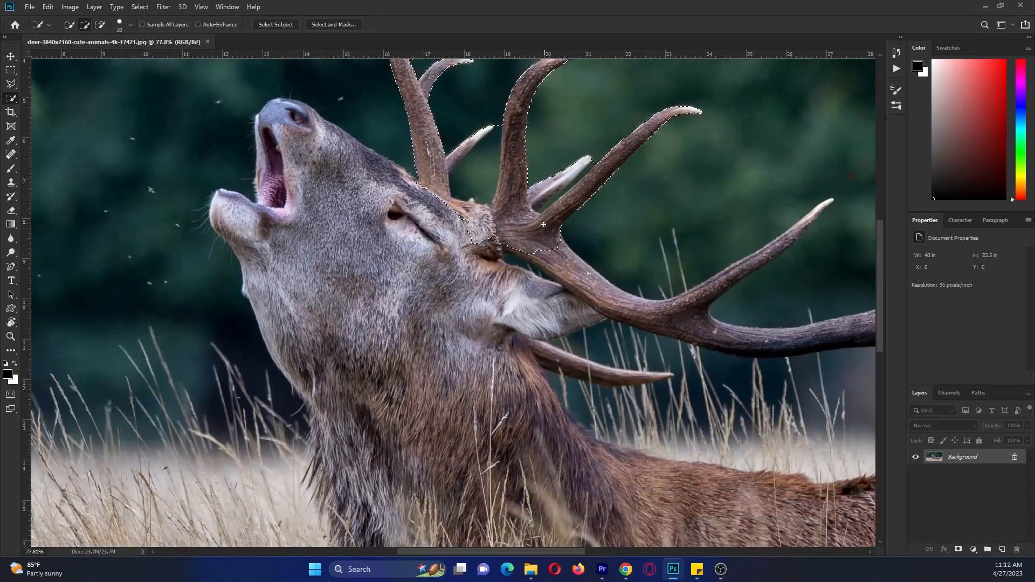
mouse_move(637, 308)
left_mouse_down()
mouse_move(684, 308)
mouse_move(784, 244)
left_mouse_up()
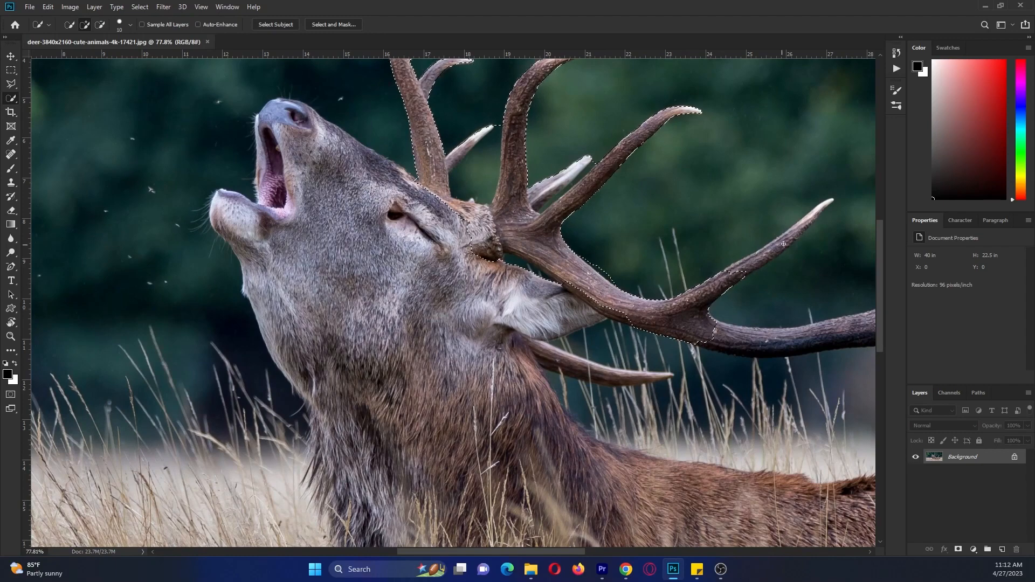
mouse_move(821, 208)
left_mouse_down()
mouse_move(731, 274)
mouse_move(714, 302)
mouse_move(809, 222)
left_mouse_up()
key("ctrl+minus")
key("ctrl+minus")
key("ctrl+minus")
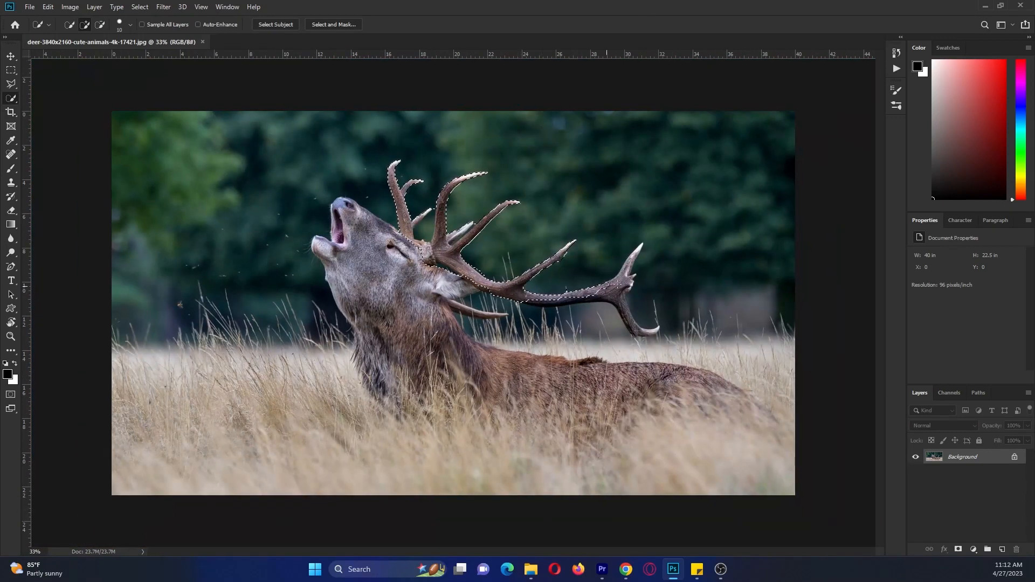
left_click_drag(624, 285, 636, 330)
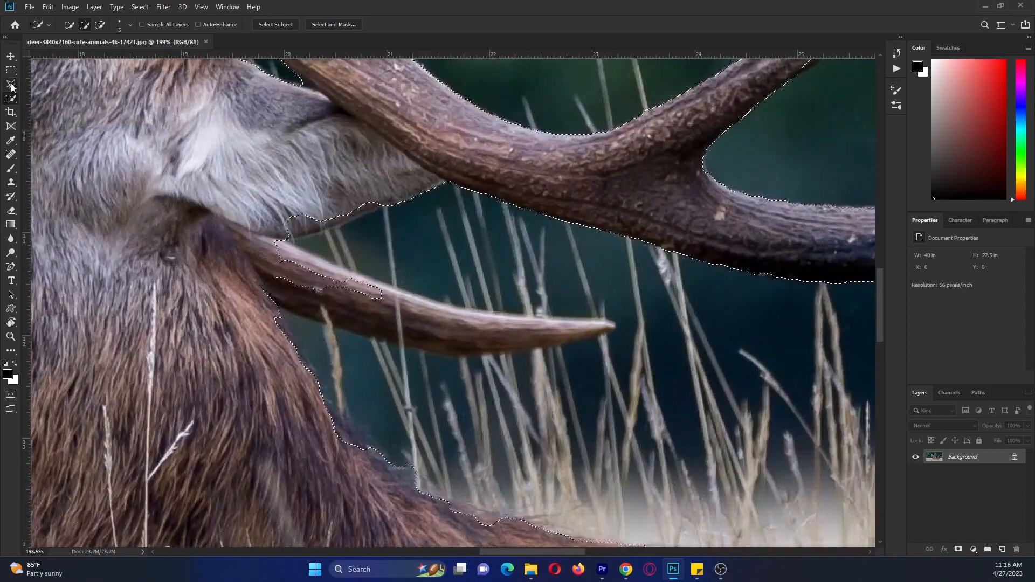
Step: Add the low tine beneath the deer's ear to the selection by outlining it with the Polygonal Lasso in add mode
left_click(10, 84)
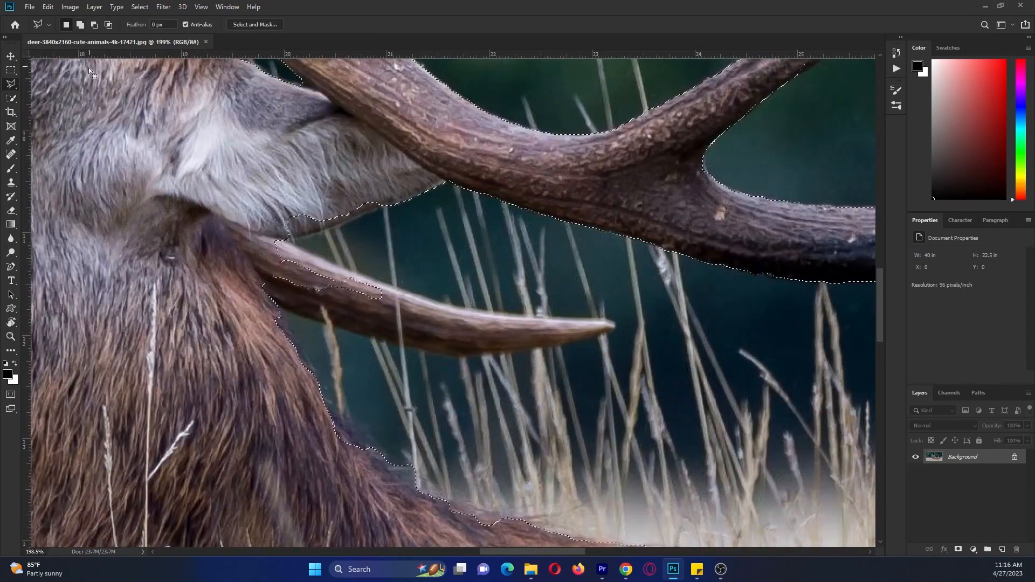
left_click(81, 25)
left_click(289, 242)
left_click(377, 282)
left_click(464, 307)
left_click(614, 321)
left_click(506, 354)
left_click(372, 338)
left_click(280, 310)
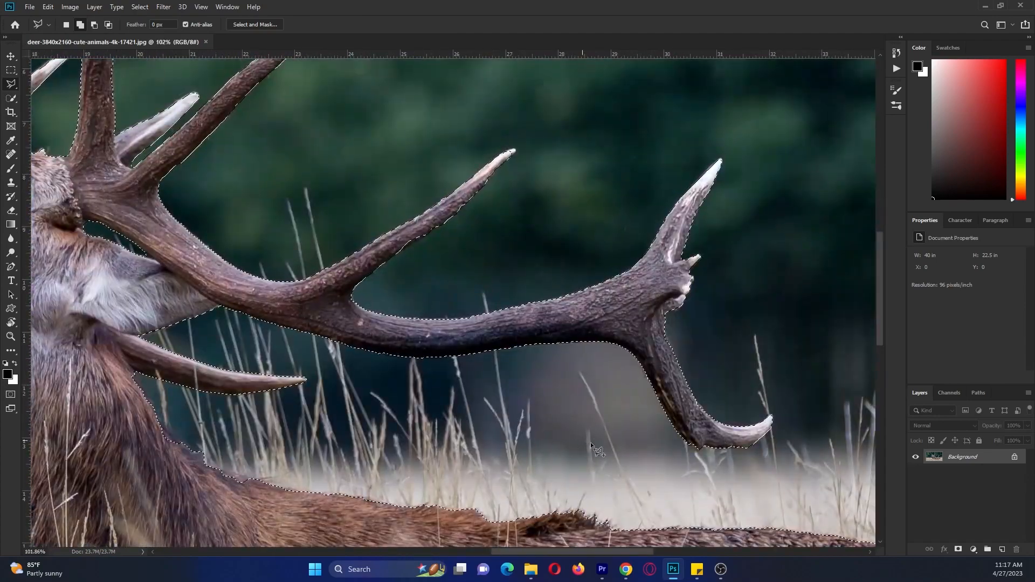
Step: Bring the deer selection into Select and Mask and set the Onion Skin preview's transparency to 51%
scroll(583, 376, "down", 5)
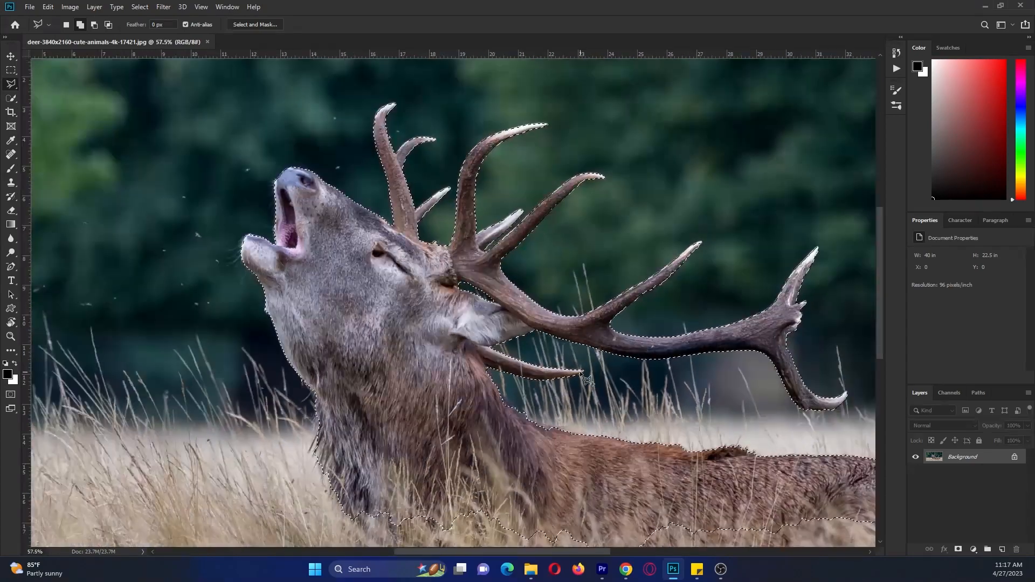
scroll(581, 372, "down", 2)
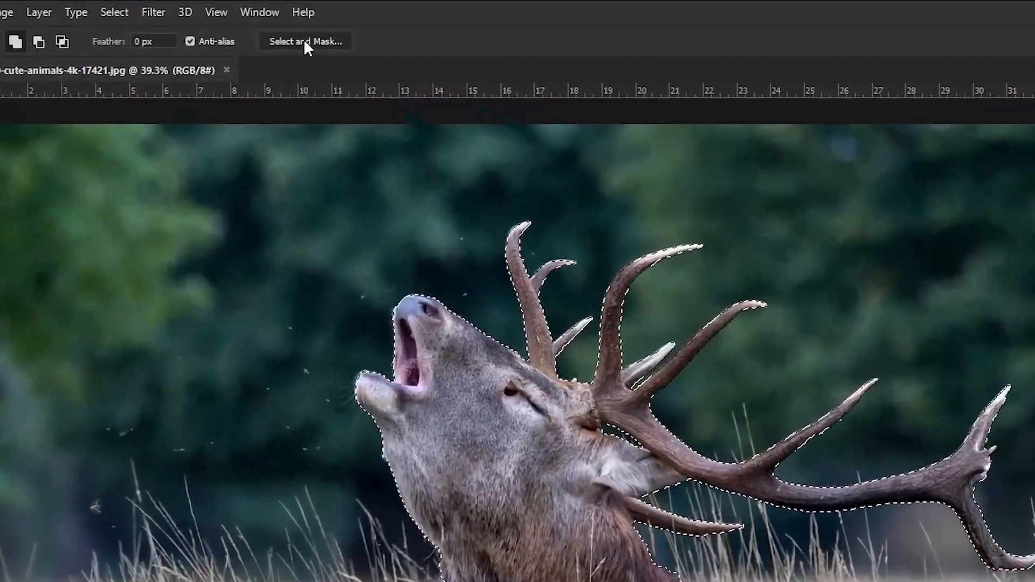
left_click(306, 42)
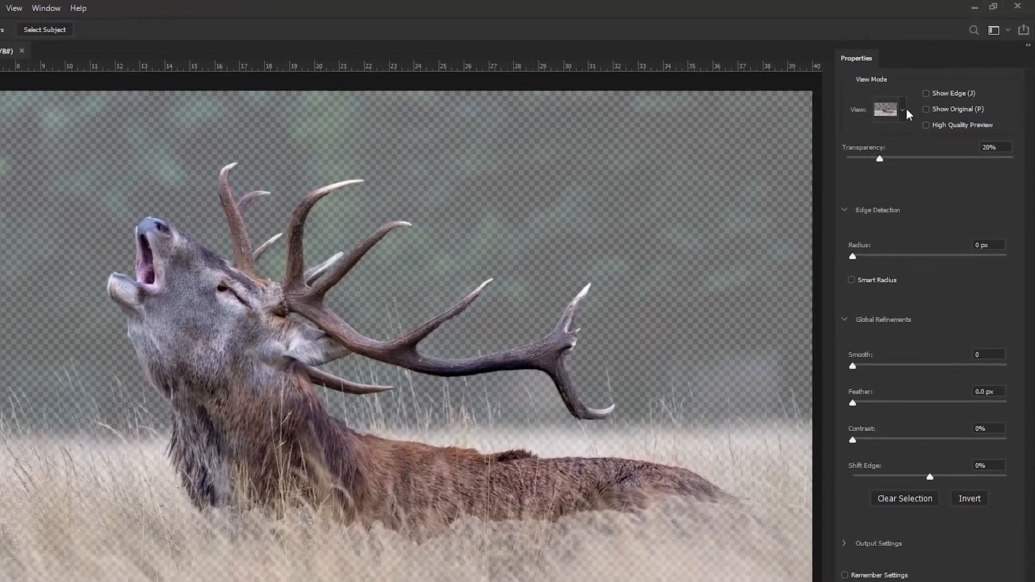
left_click(912, 101)
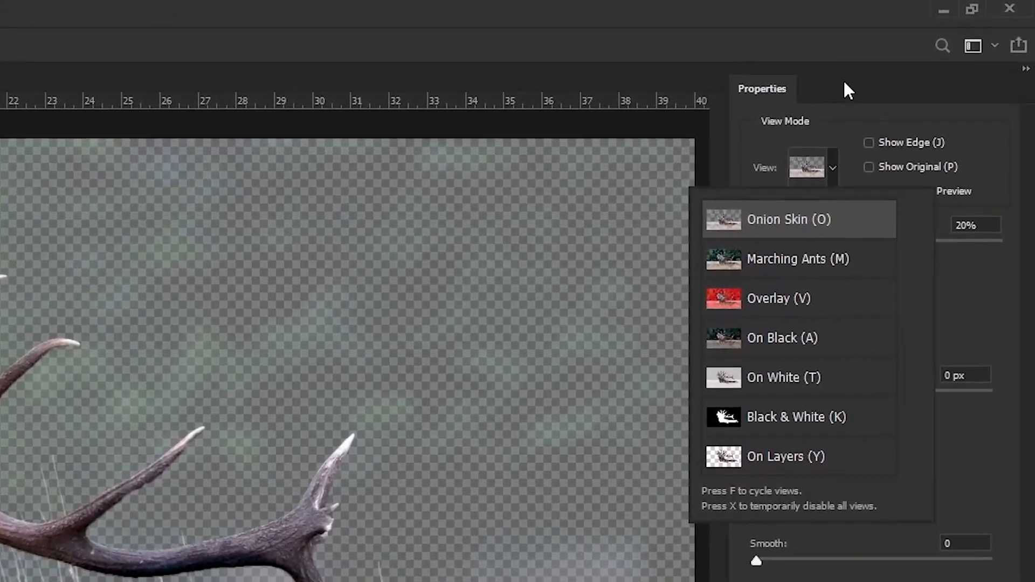
left_click(857, 75)
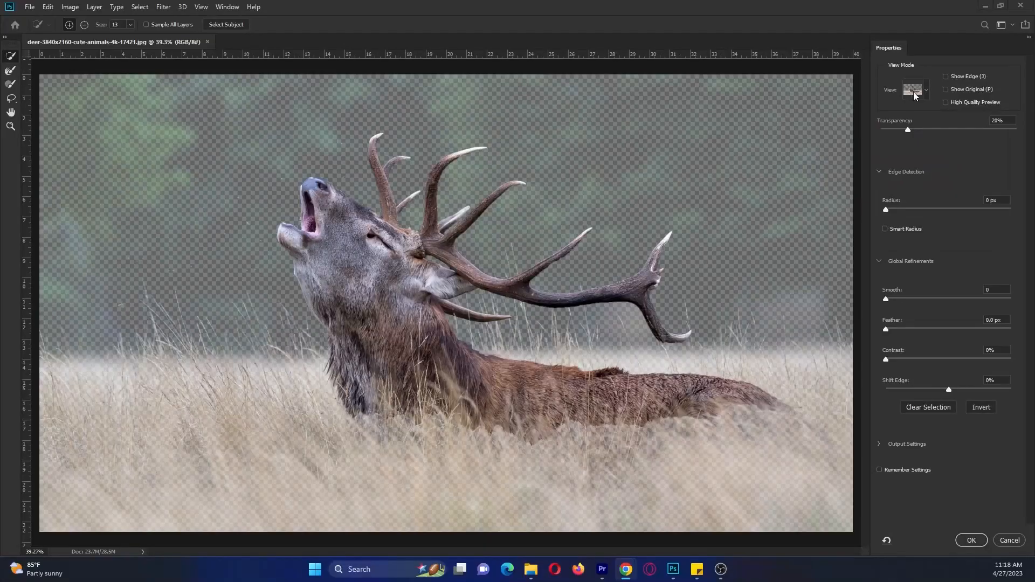
left_click(917, 133)
left_click_drag(911, 130, 949, 131)
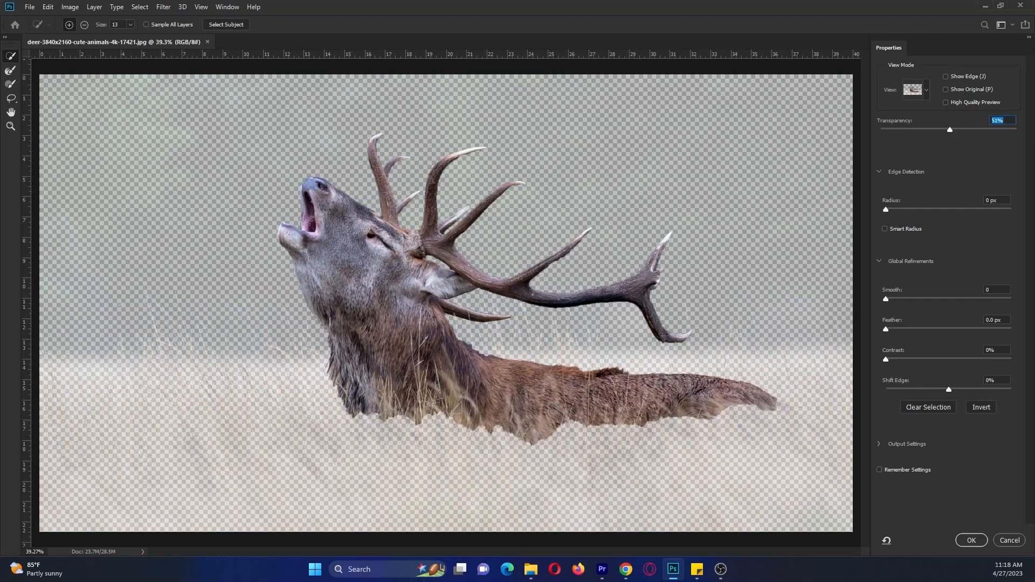
Step: Refine the selection edge around the rear antler's tip using the Refine Edge Brush at size 25
left_click(9, 73)
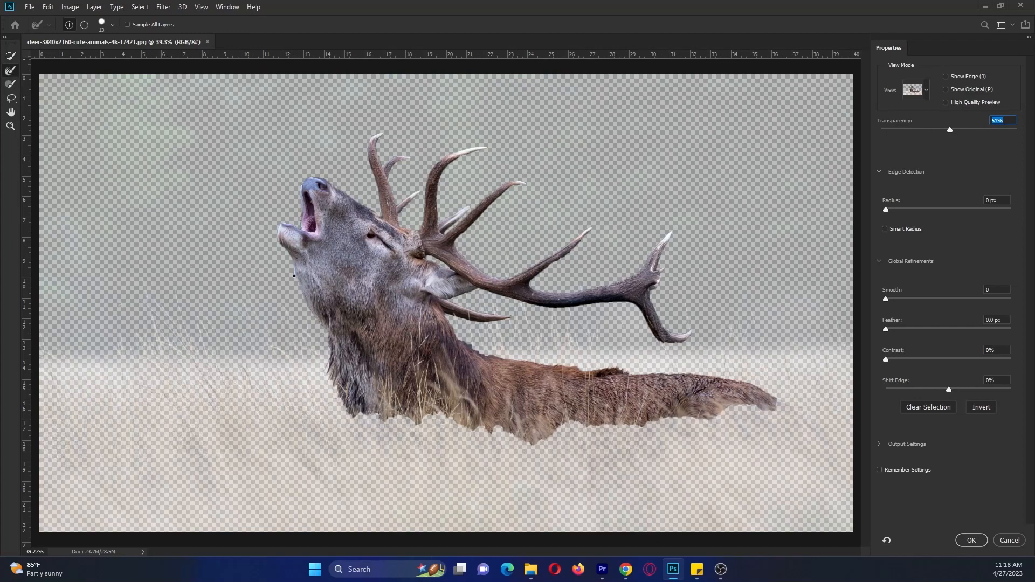
key("ctrl+plus")
key("ctrl+plus")
key("ctrl+plus")
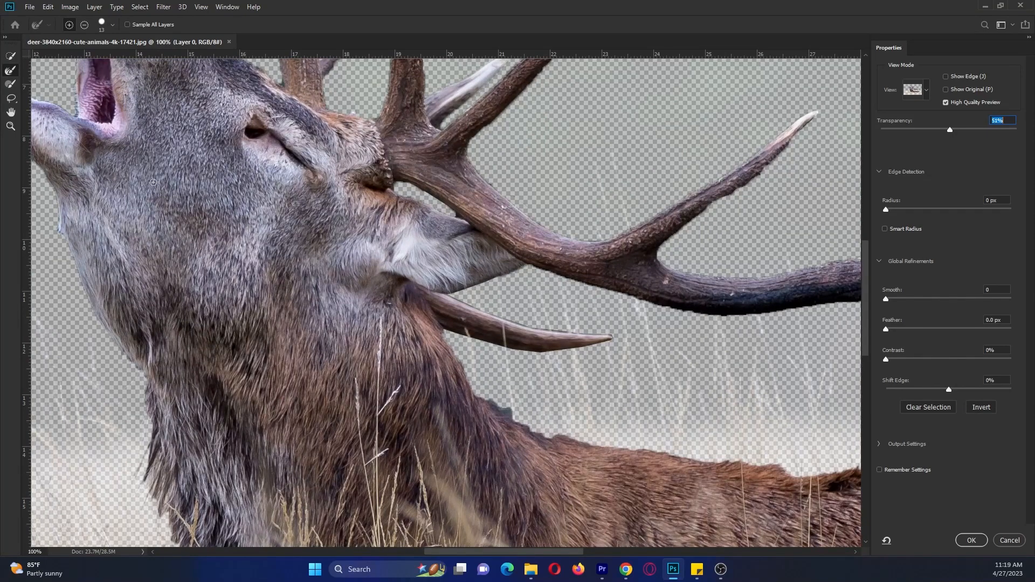
key("bracketright")
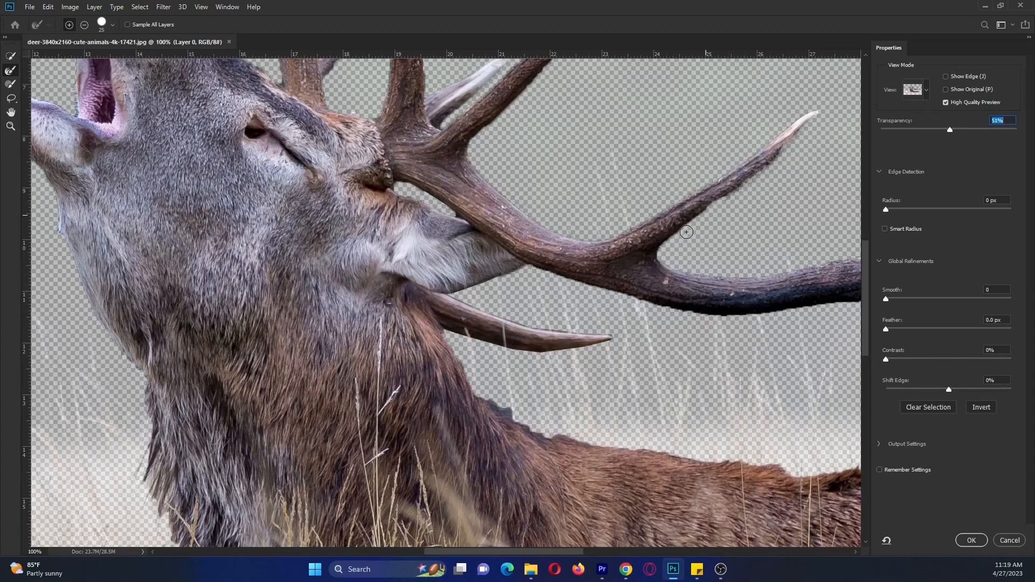
left_click_drag(607, 270, 360, 242)
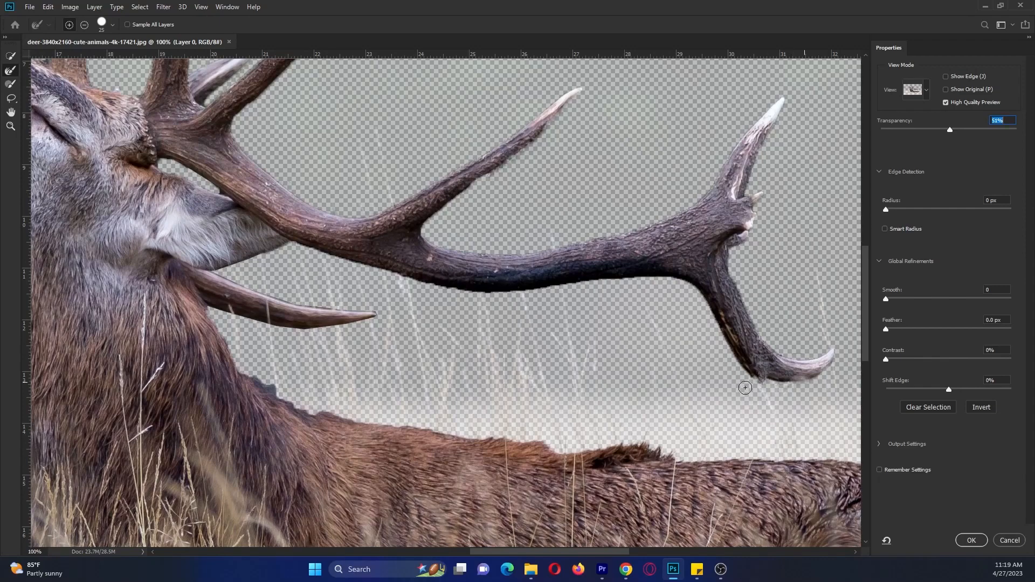
mouse_move(797, 386)
left_mouse_down()
mouse_move(759, 387)
mouse_move(792, 386)
left_mouse_up()
Step: Reduce the Refine Edge Brush to size 9 and refine the underside of the rear antler's downward-curving end
key("[")
key("[")
key("ctrl+plus")
key("ctrl+plus")
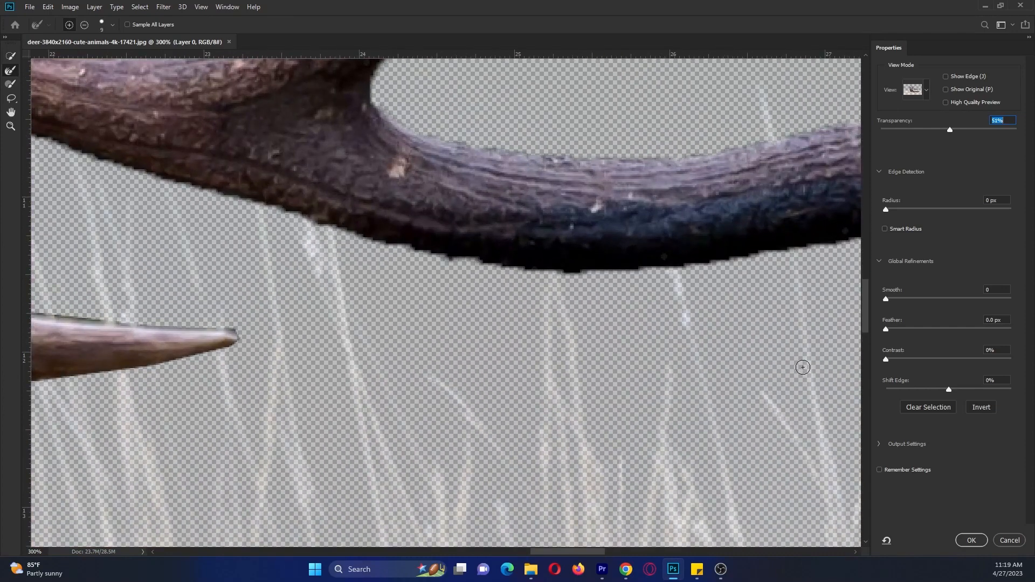
key("ctrl+minus")
left_click_drag(699, 334, 388, 342)
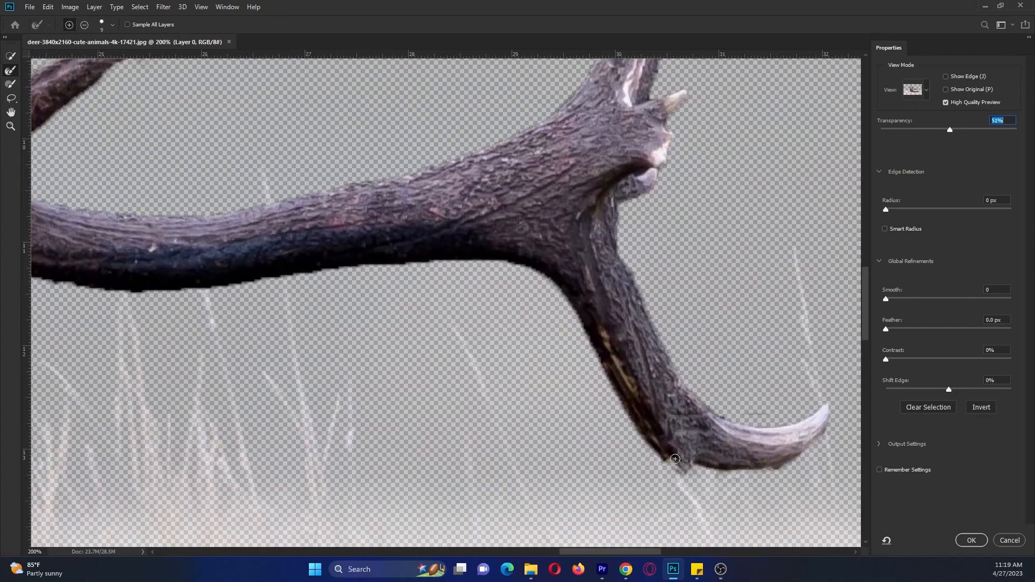
left_click_drag(609, 245, 635, 454)
Step: Refine the selection edges along the long middle tine and the antler branches near the deer's head
left_click_drag(323, 300, 558, 327)
left_click_drag(296, 329, 710, 327)
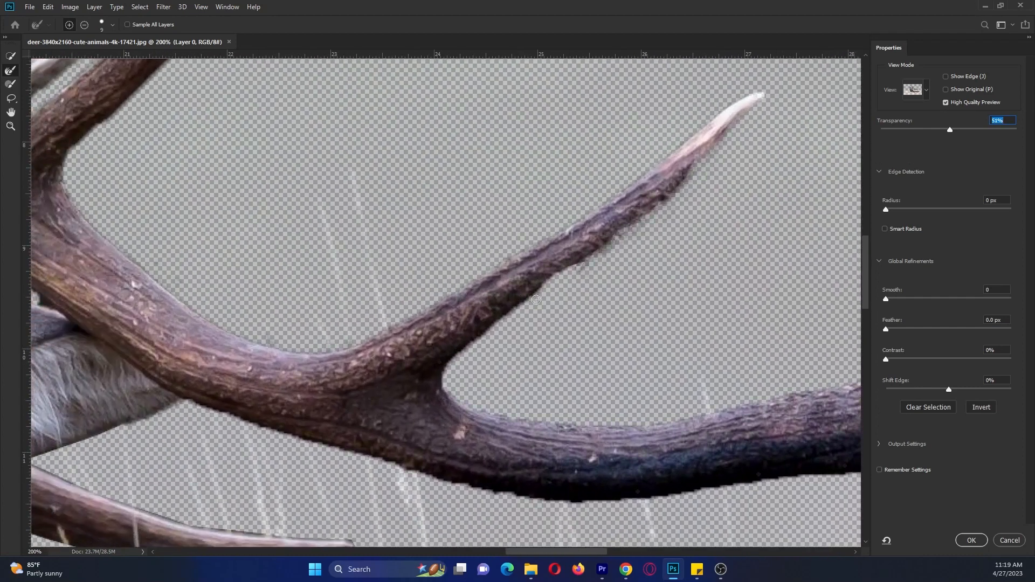
left_click_drag(539, 284, 572, 265)
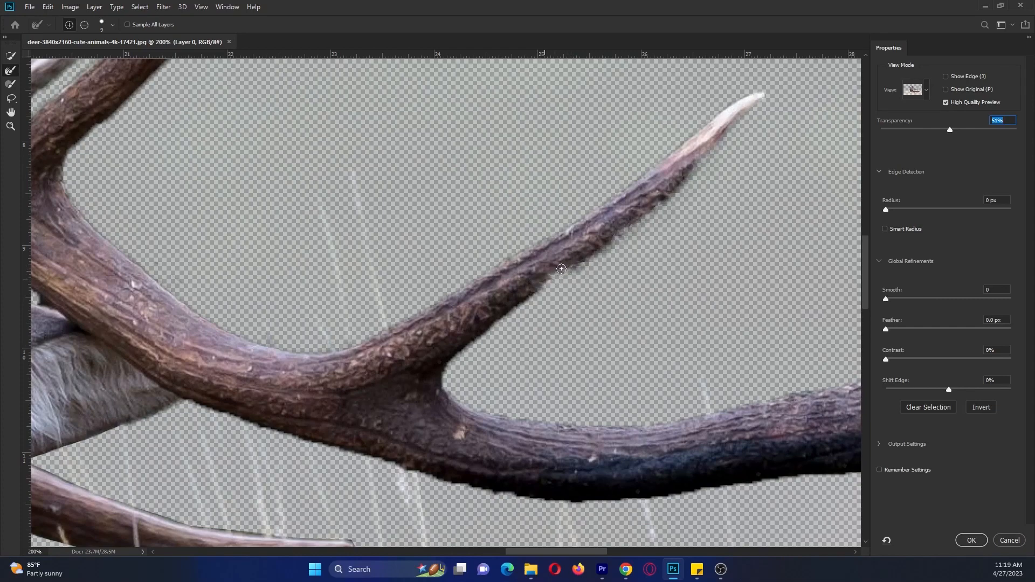
left_click_drag(400, 307, 565, 342)
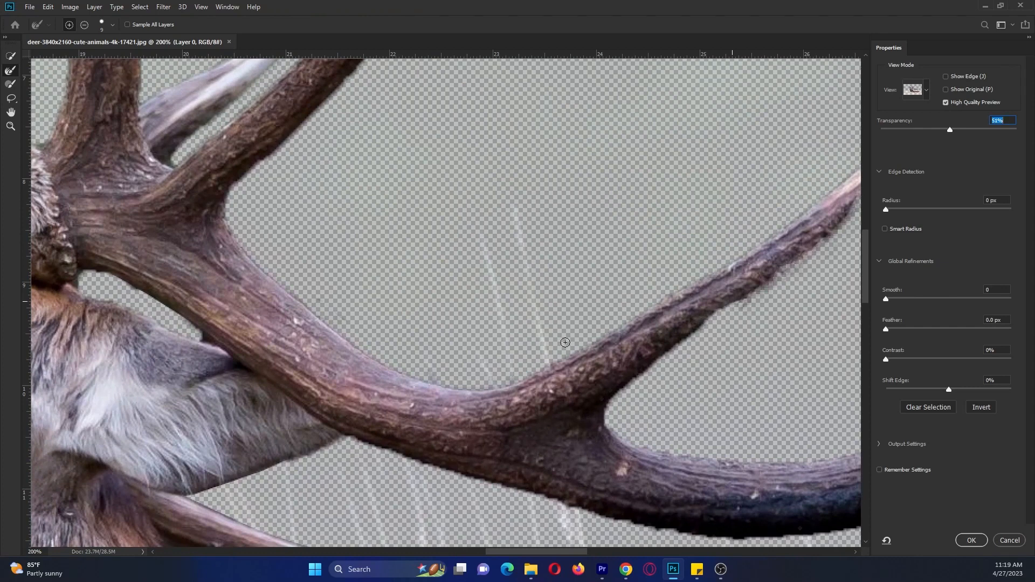
left_click_drag(450, 330, 539, 407)
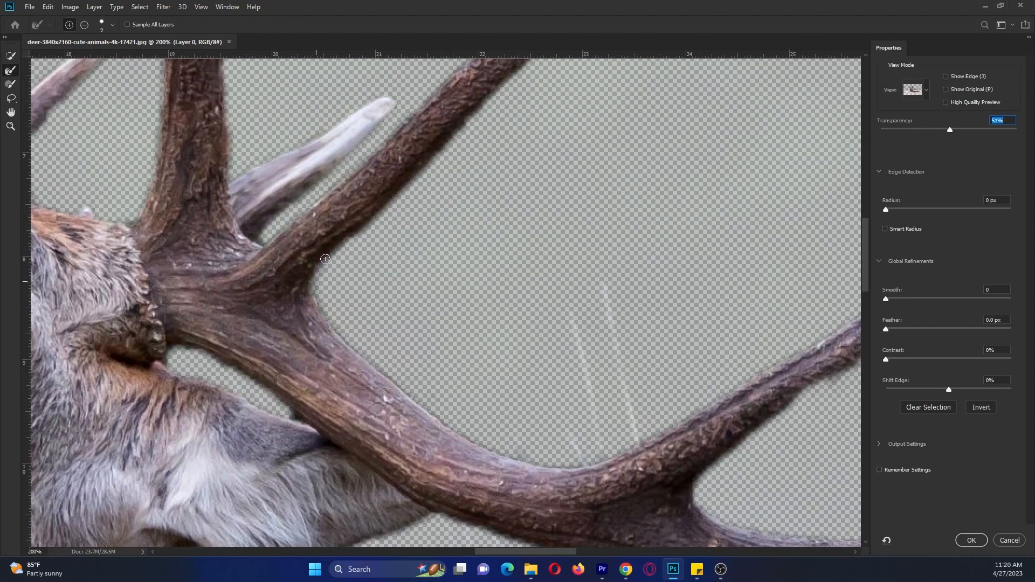
left_click_drag(399, 203, 401, 408)
left_click_drag(259, 307, 571, 427)
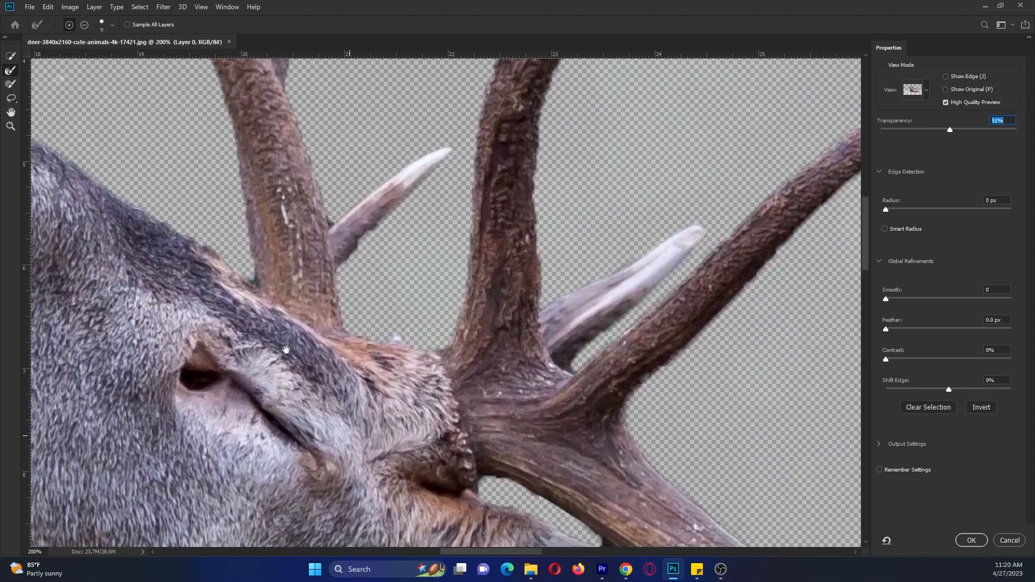
Step: Refine the selection edge around the deer's muzzle, open mouth and lower jaw
left_click_drag(325, 336, 610, 410)
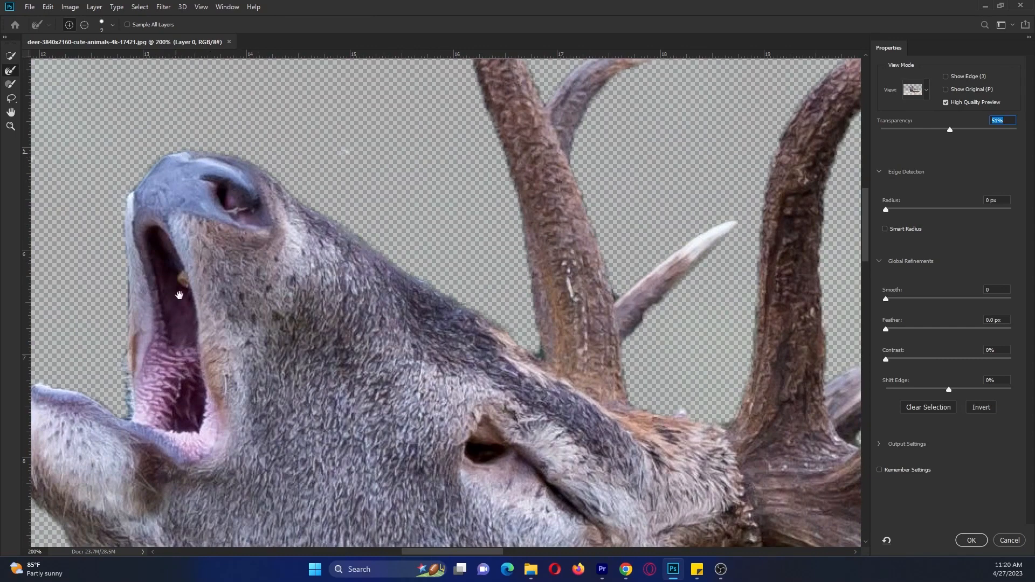
left_click_drag(179, 295, 433, 244)
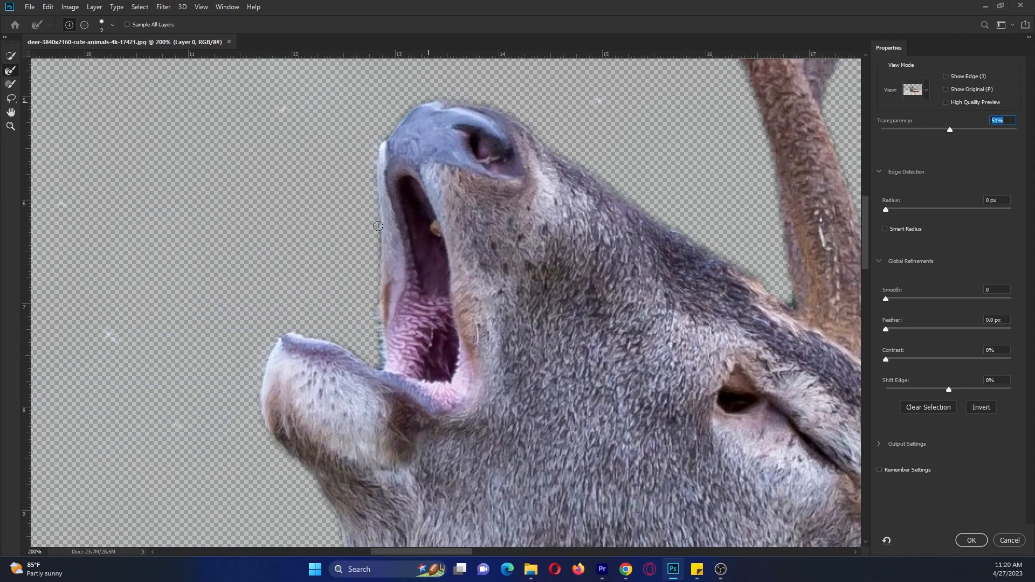
mouse_move(377, 277)
left_mouse_down()
mouse_move(378, 361)
mouse_move(307, 336)
mouse_move(280, 342)
mouse_move(258, 396)
mouse_move(271, 437)
mouse_move(326, 478)
left_mouse_up()
Step: Refine the fur edge from the deer's throat down the front of its neck and chest
scroll(323, 463, "down", 5)
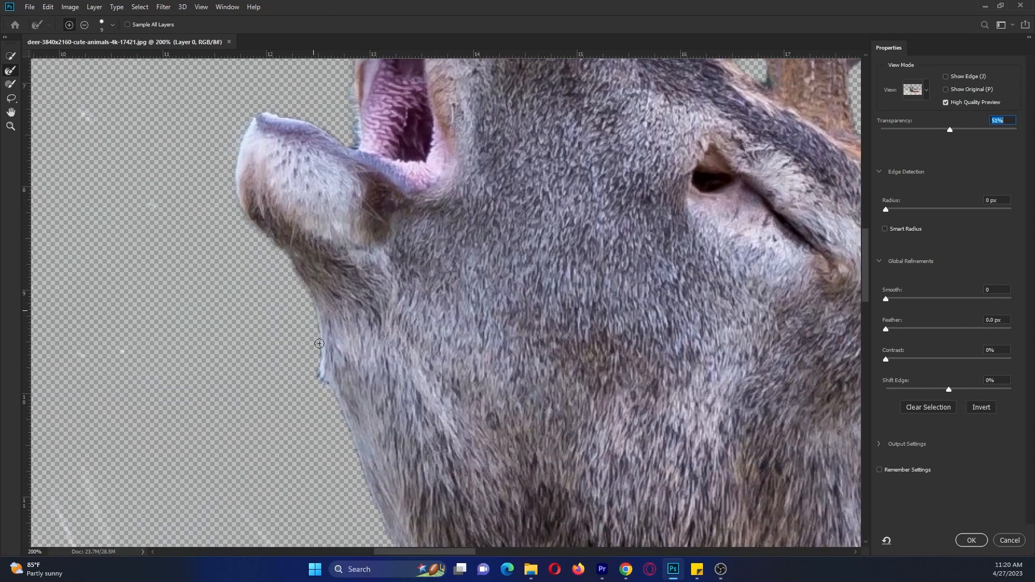
left_click_drag(326, 385, 344, 420)
scroll(349, 441, "down", 4)
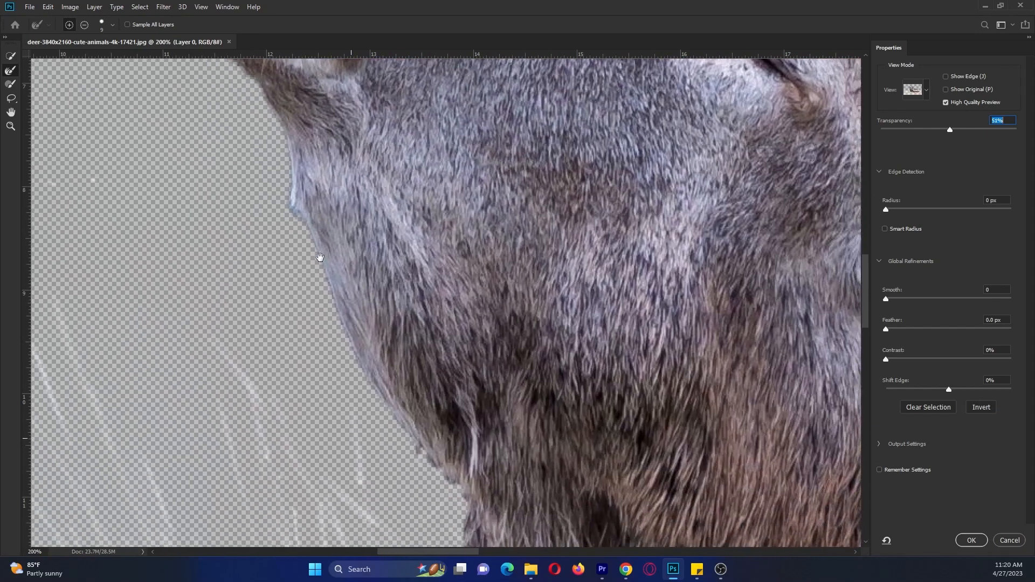
mouse_move(350, 358)
left_mouse_down()
mouse_move(414, 445)
mouse_move(451, 483)
mouse_move(405, 419)
mouse_move(406, 449)
mouse_move(470, 503)
mouse_move(400, 296)
left_mouse_up()
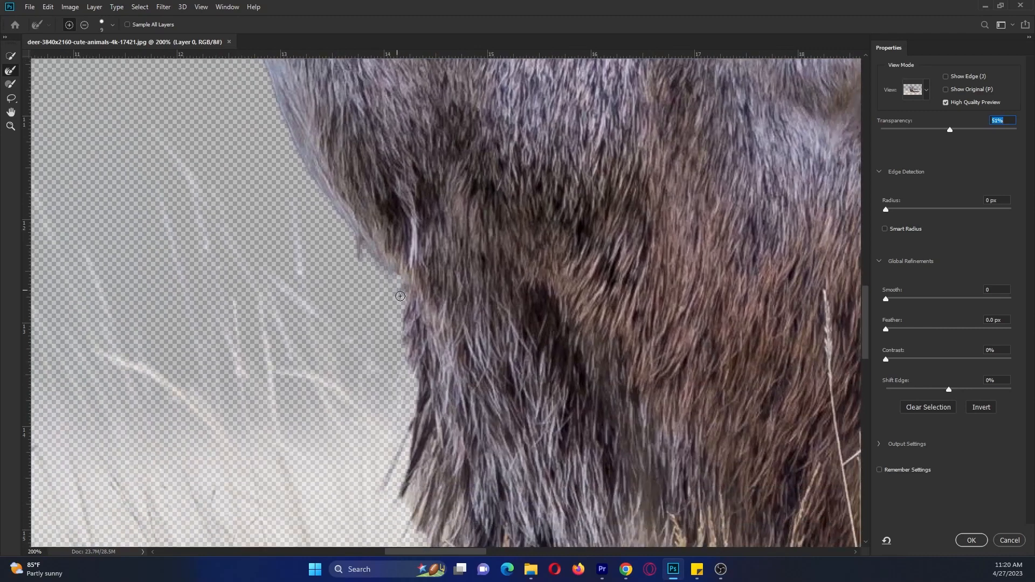
mouse_move(413, 361)
left_mouse_down()
mouse_move(412, 434)
mouse_move(414, 340)
mouse_move(399, 388)
mouse_move(429, 460)
left_mouse_up()
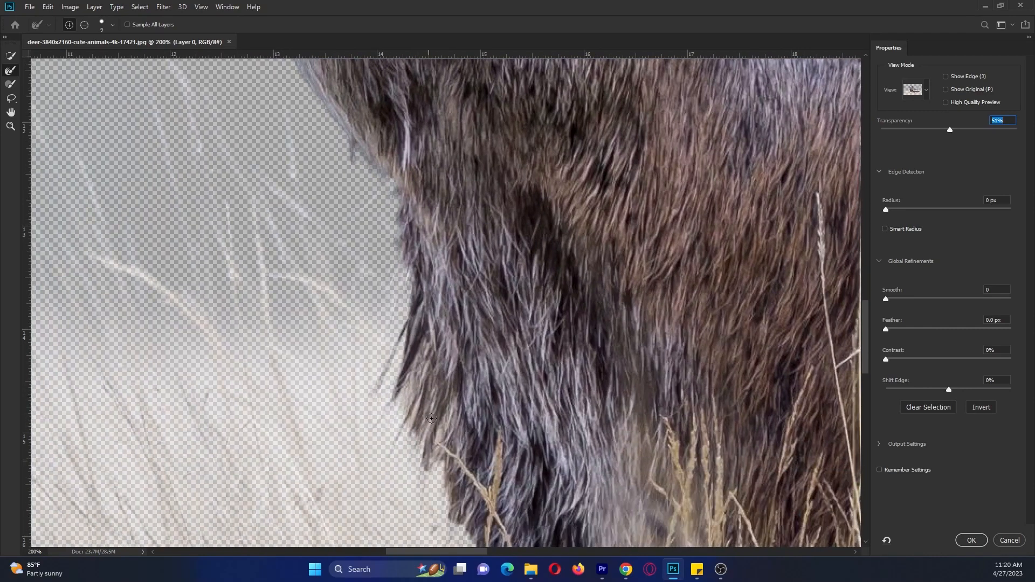
Step: Switch the mask preview to the On Black view at 50% opacity to check the whole deer cutout
key("ctrl+minus")
key("ctrl+minus")
key("ctrl+minus")
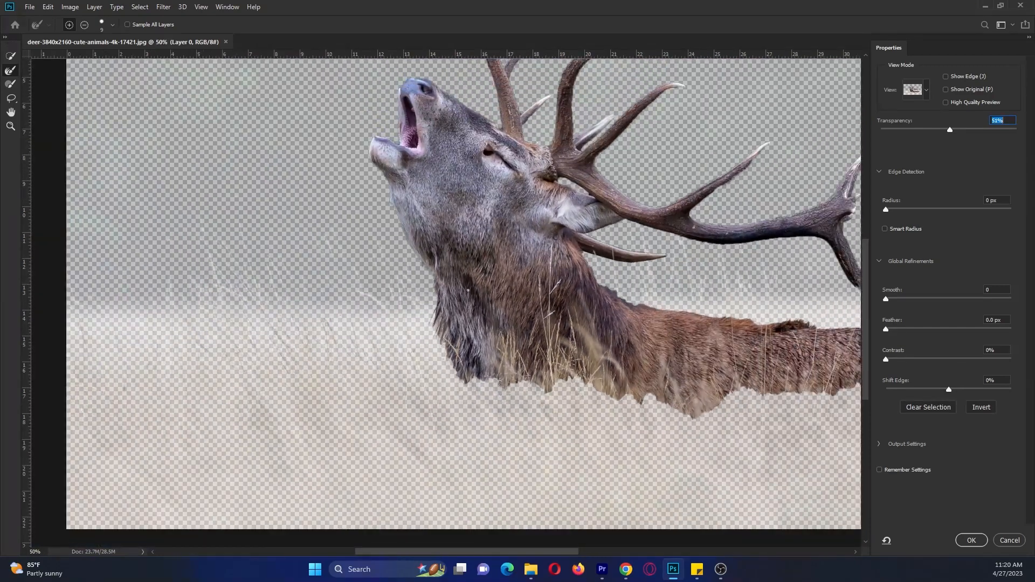
key("ctrl+minus")
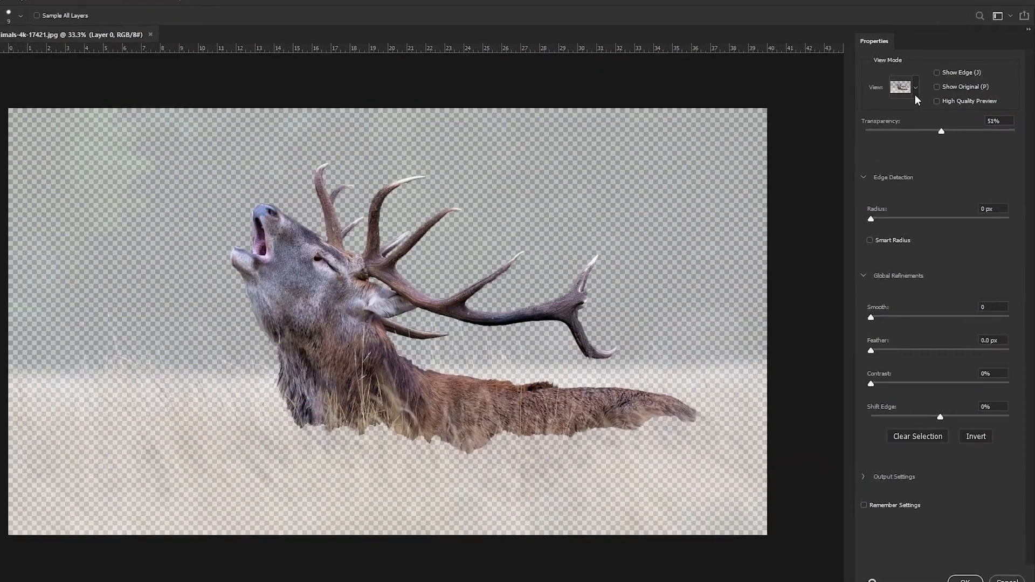
left_click(914, 90)
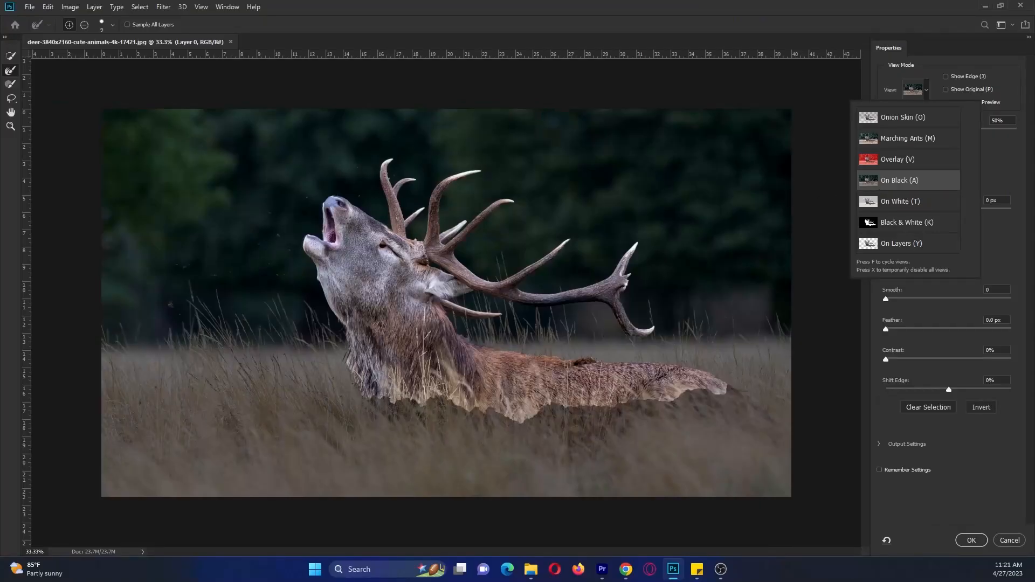
key("alt+Tab")
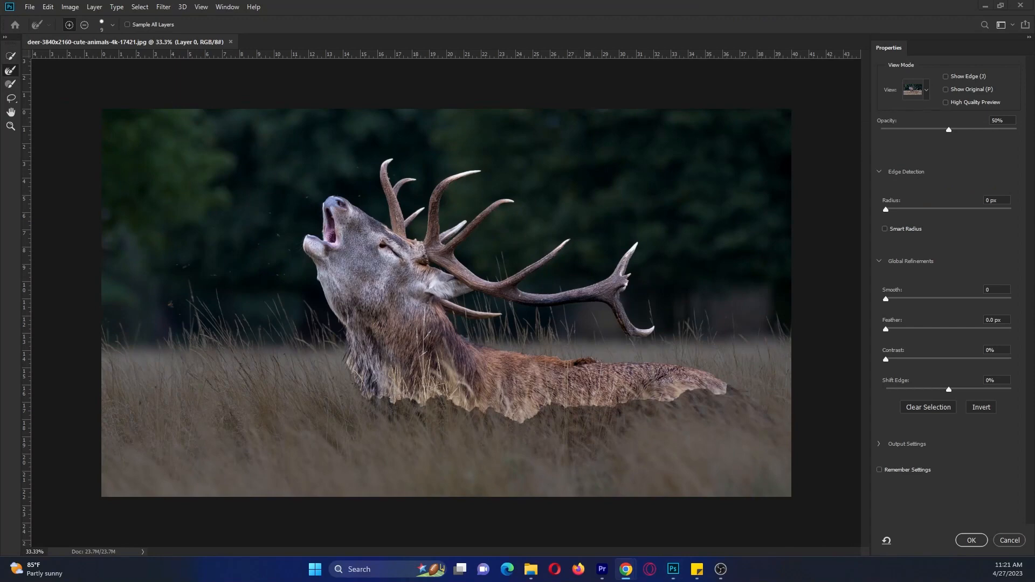
Step: Try raising the mask's edge contrast to 11% and set it back to 0%
left_click_drag(888, 358, 897, 359)
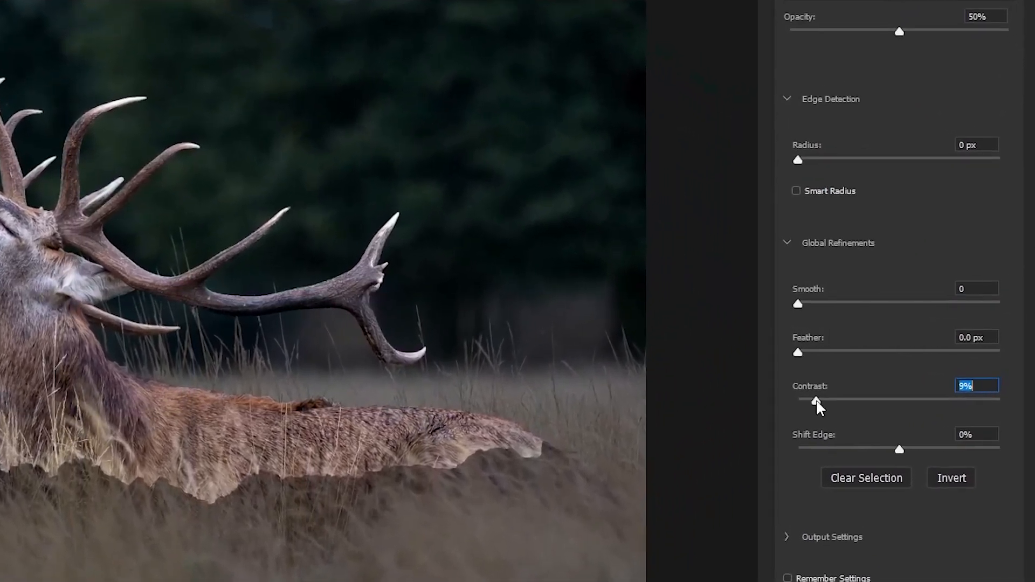
left_click_drag(816, 400, 819, 401)
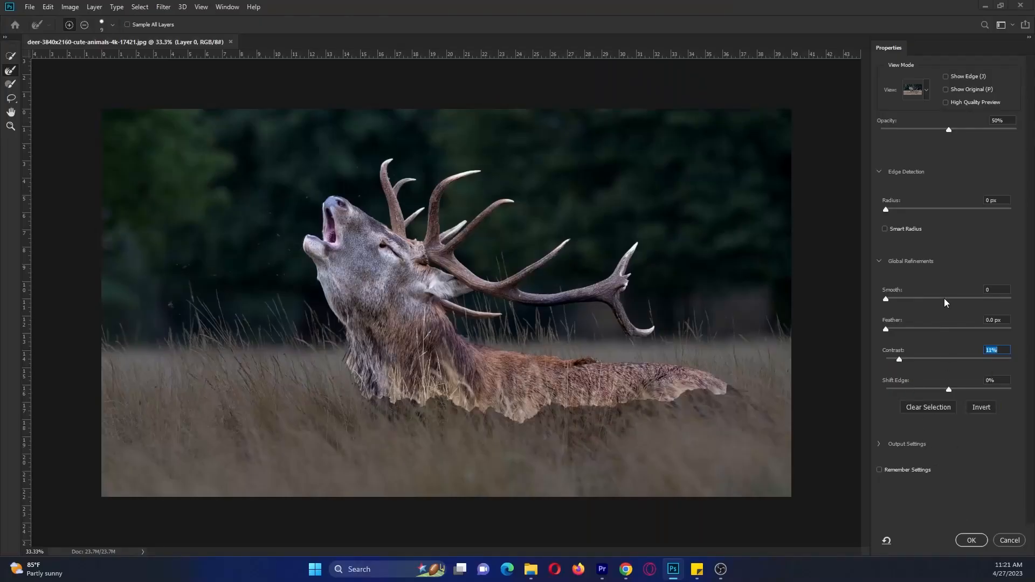
type("0")
key("Return")
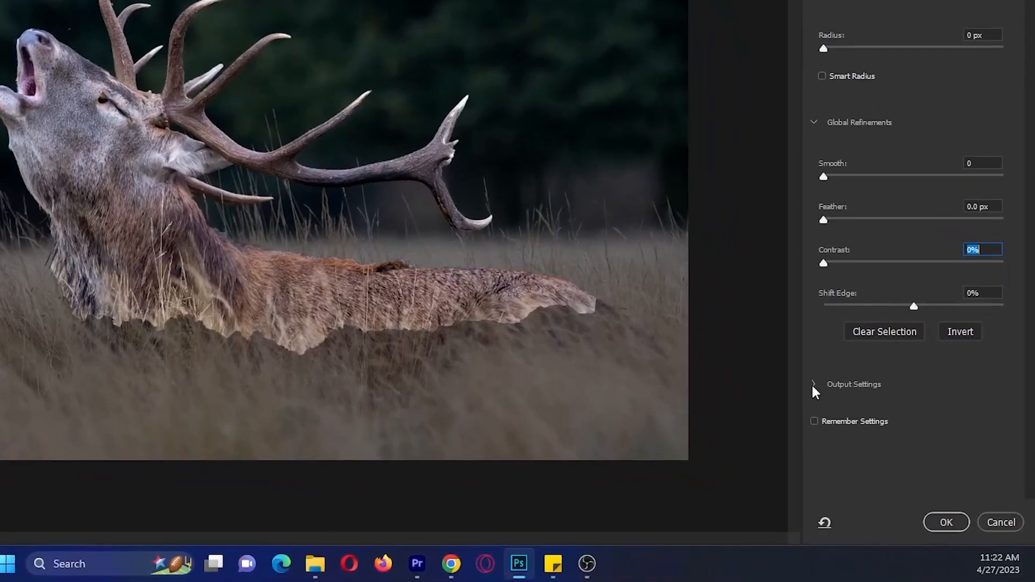
Step: Output the refined deer selection to a New Layer with Layer Mask
left_click(813, 385)
left_click(863, 463)
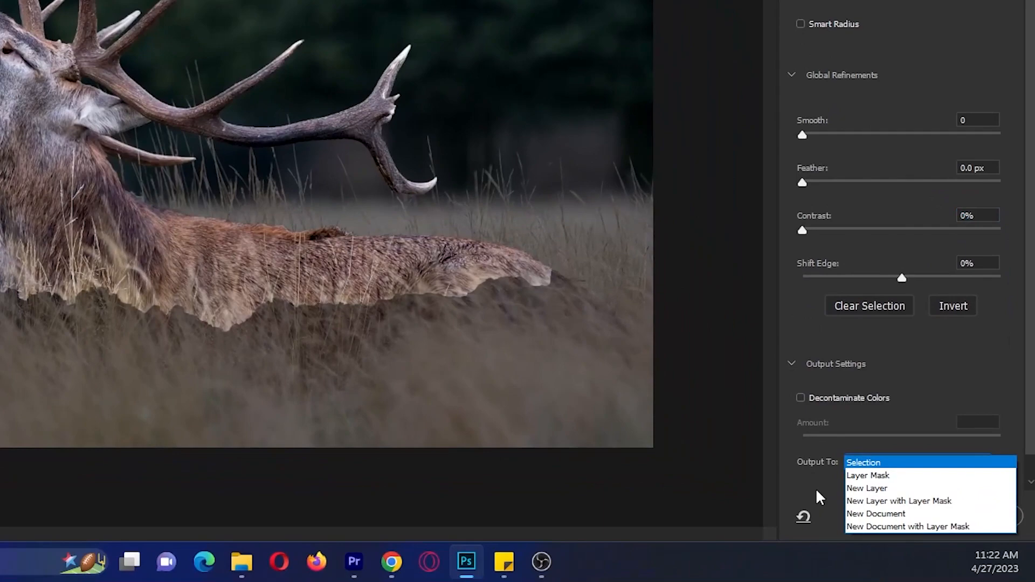
left_click(895, 501)
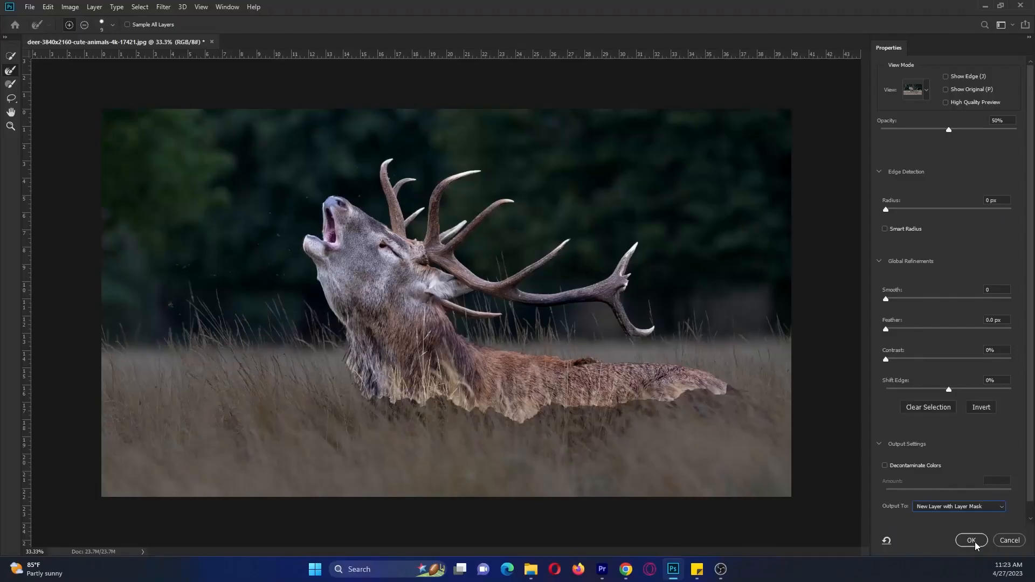
left_click(971, 540)
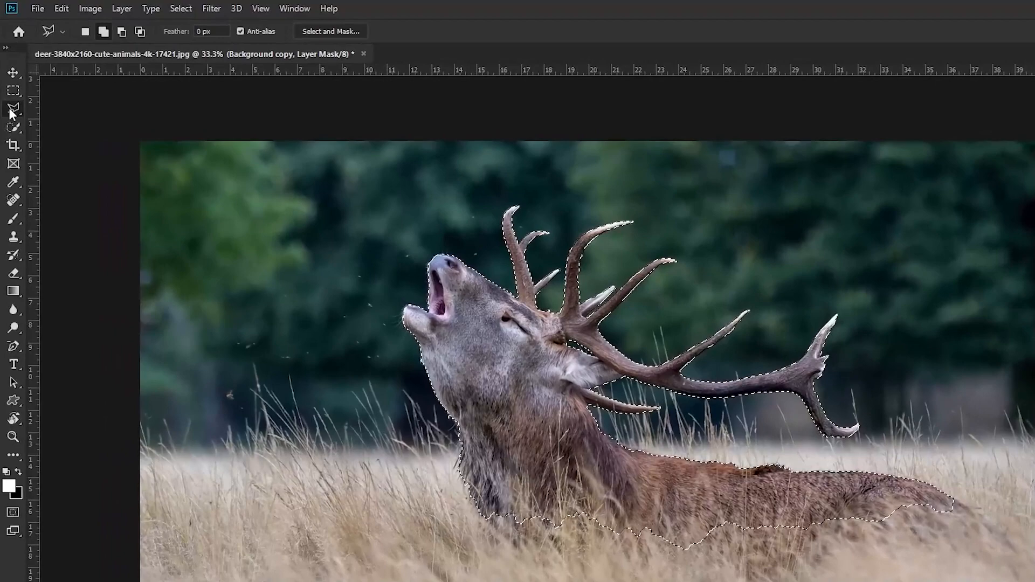
Step: Activate the Polygonal Lasso tool in subtract-from-selection mode
right_click(10, 110)
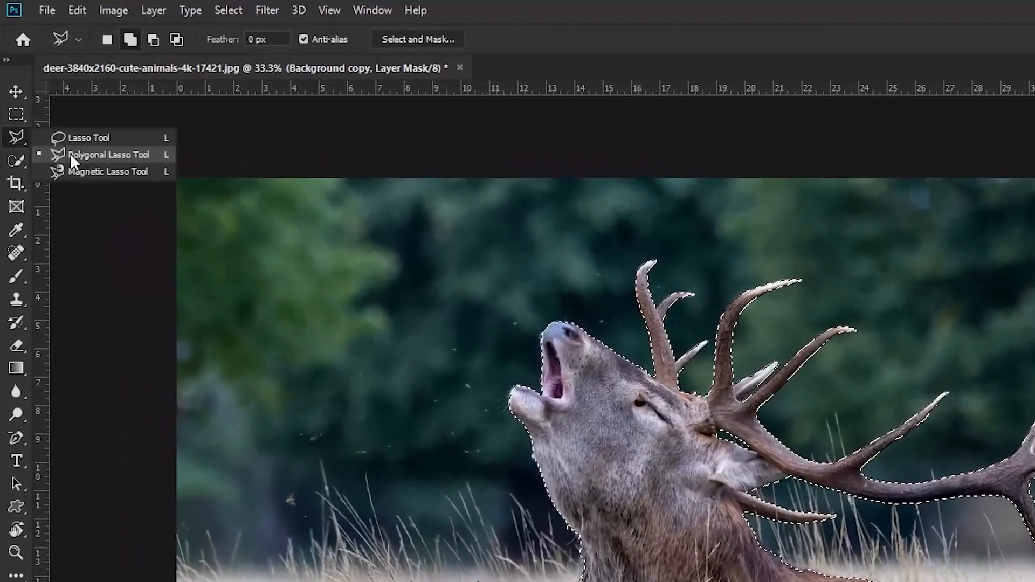
left_click(71, 156)
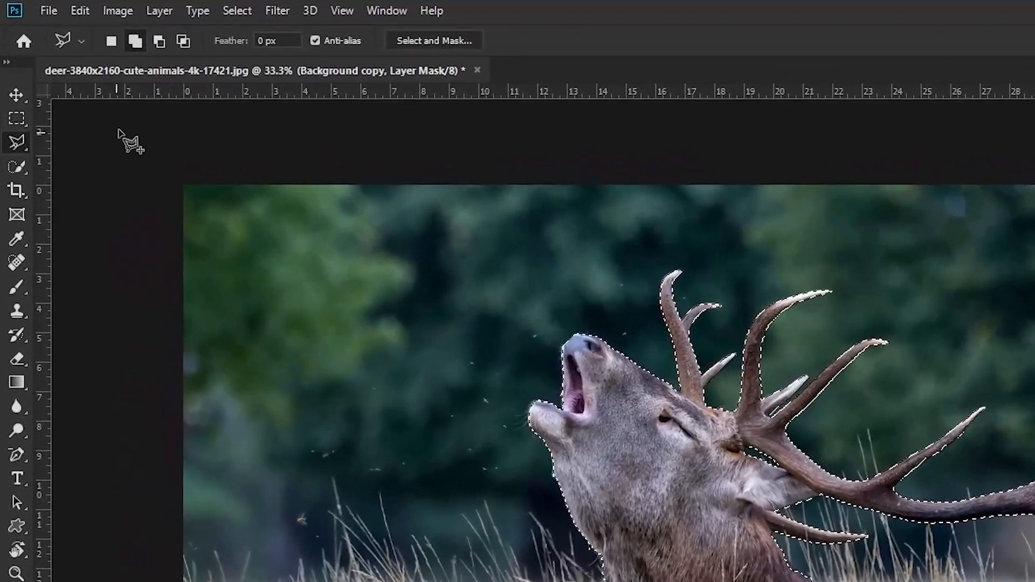
left_click(154, 39)
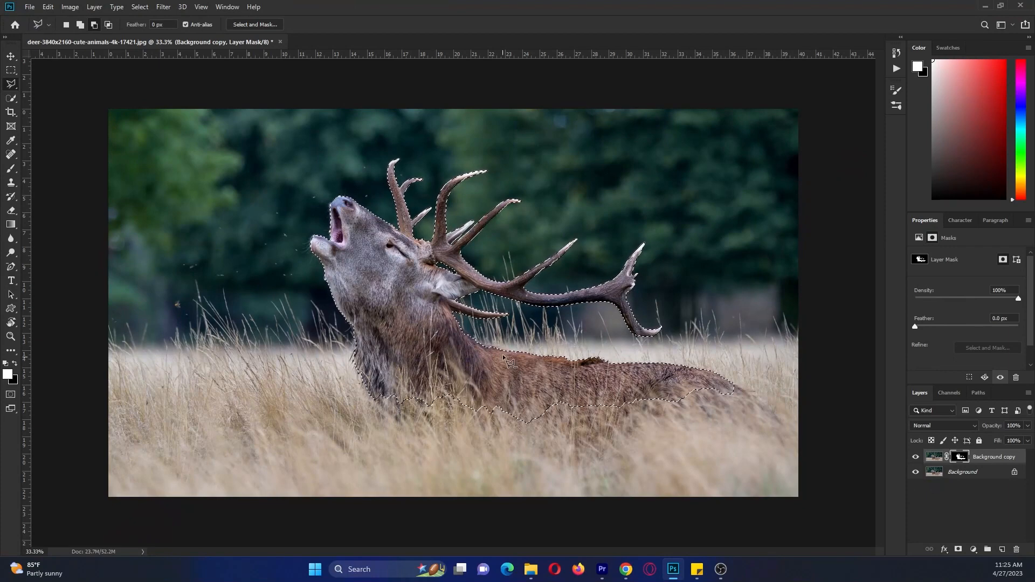
Step: Begin the subtraction outline at the front antler's base, tracing the crown between the antlers, past the ear and below the lowest tine
scroll(503, 354, "up", 1)
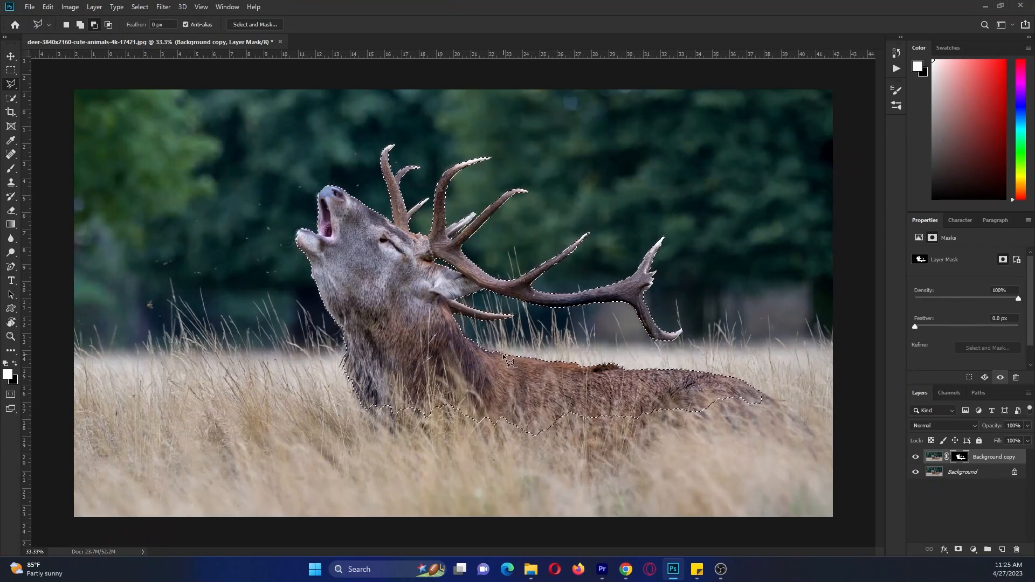
scroll(502, 354, "up", 1)
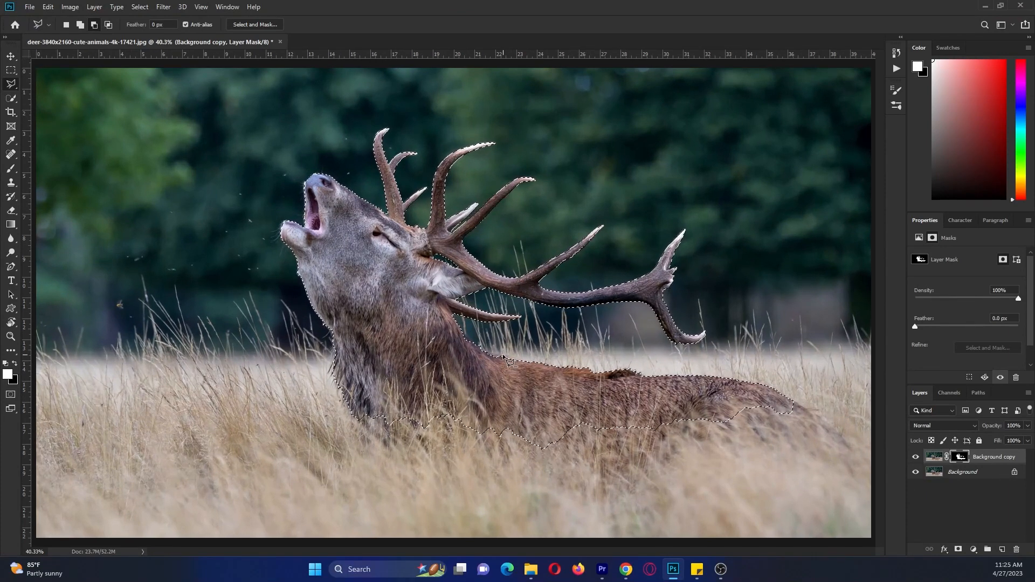
scroll(503, 354, "up", 1)
scroll(502, 354, "up", 1)
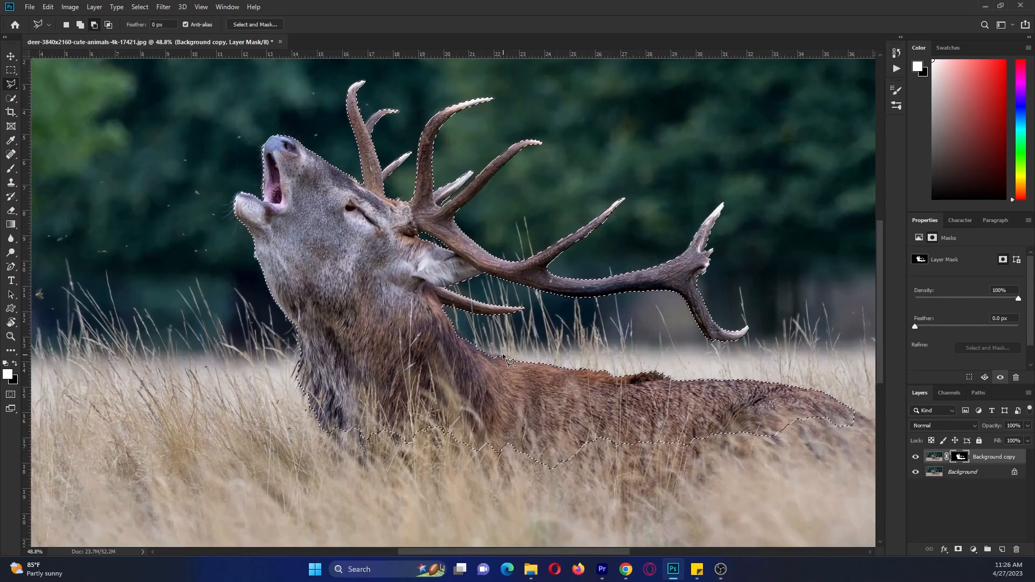
scroll(502, 353, "up", 1)
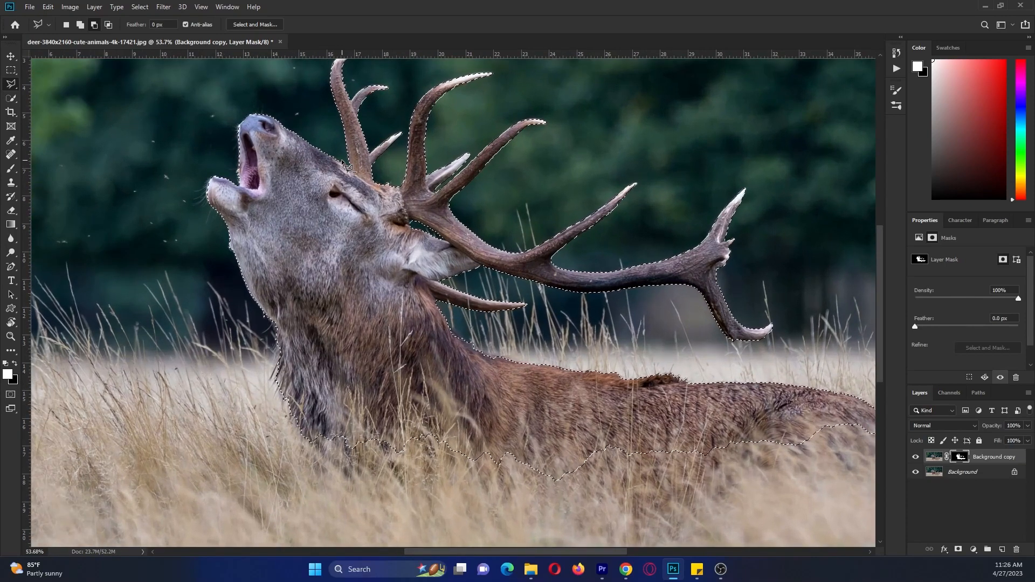
scroll(346, 168, "up", 2)
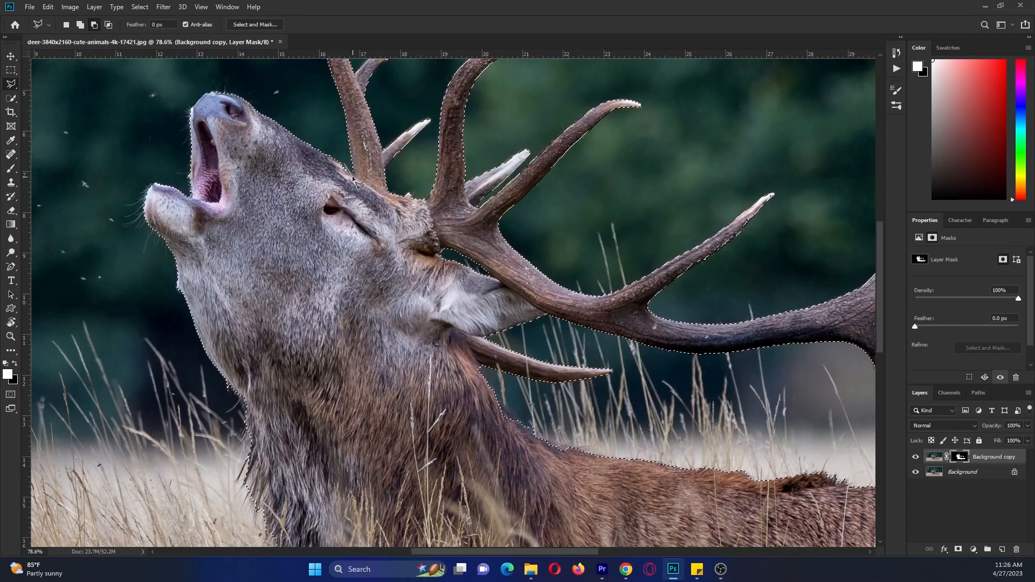
left_click(379, 191)
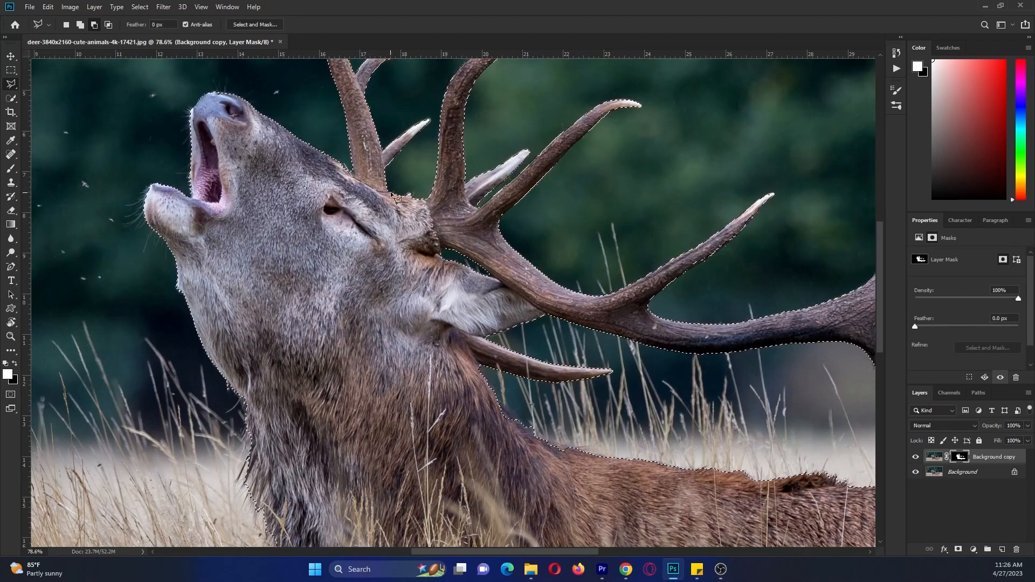
left_click(391, 192)
left_click(412, 193)
left_click(424, 199)
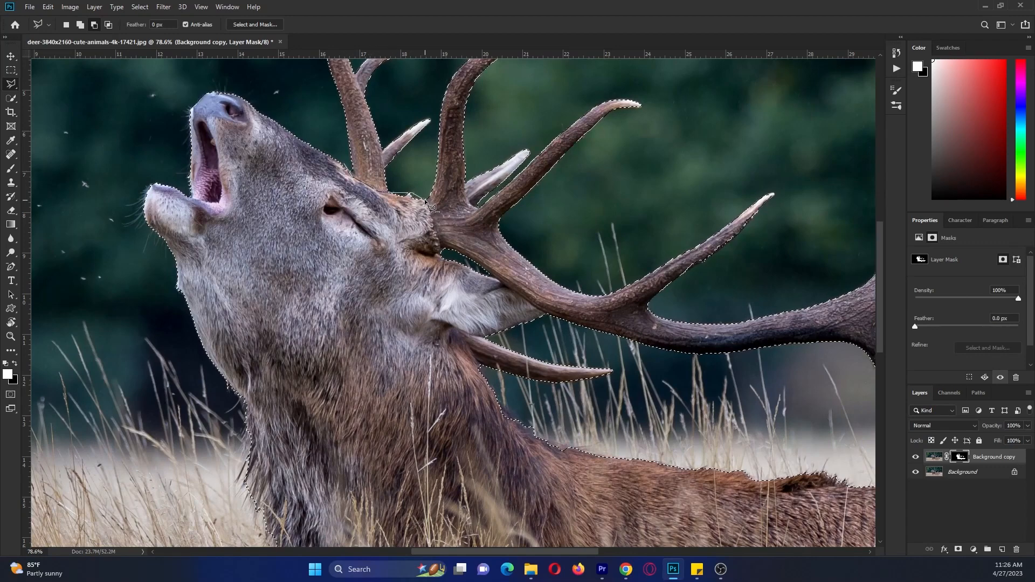
left_click(434, 230)
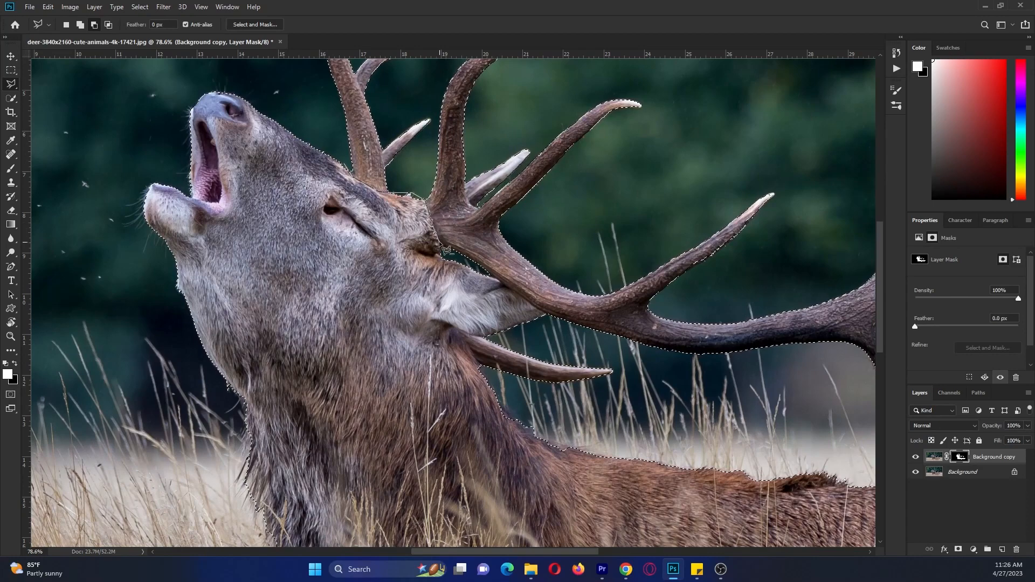
left_click(442, 249)
left_click(564, 327)
left_click(464, 335)
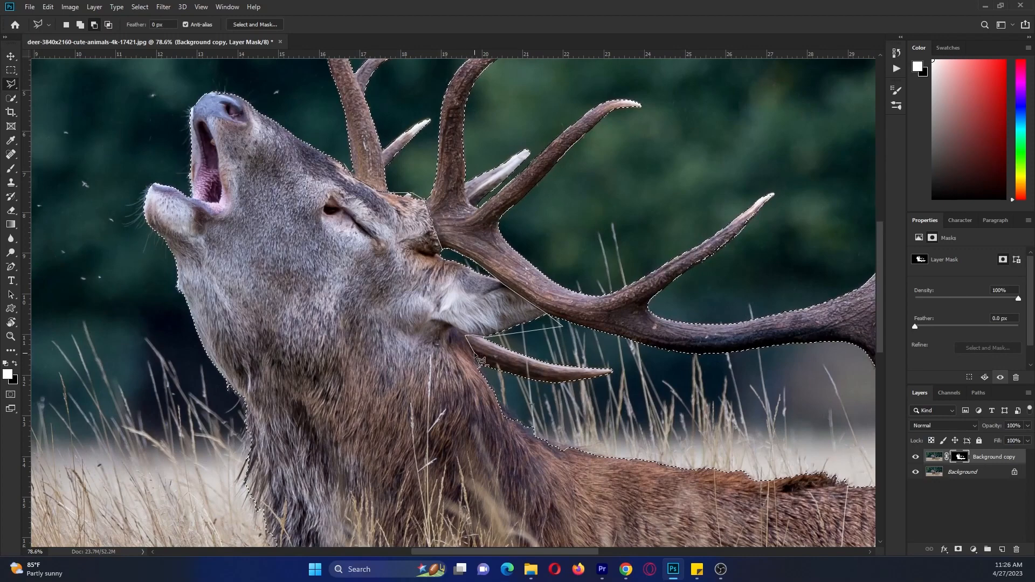
left_click(480, 369)
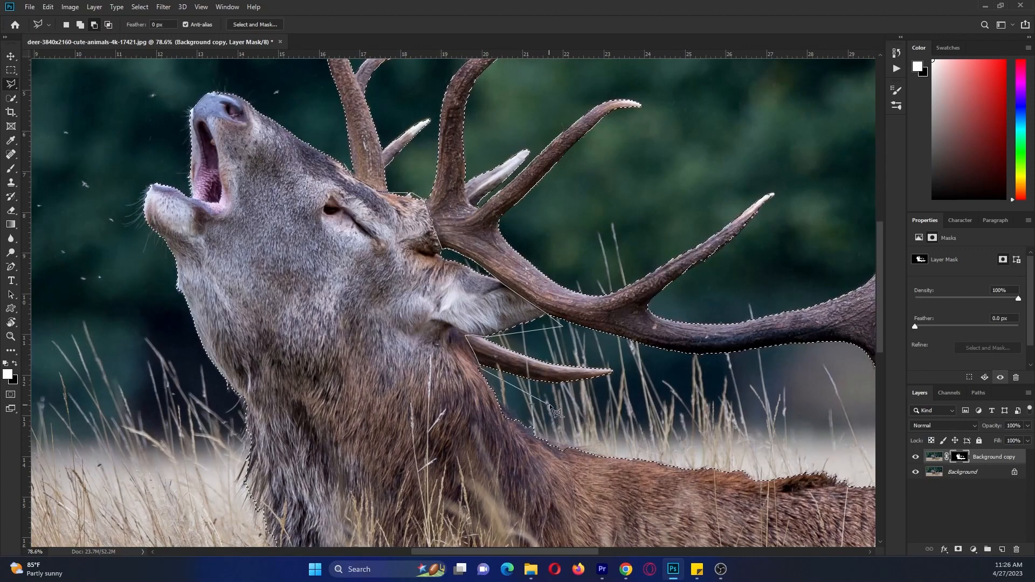
Step: Continue the subtraction outline above the deer's back, around its rump and through the grass beneath its body to the chest
scroll(556, 413, "down", 5)
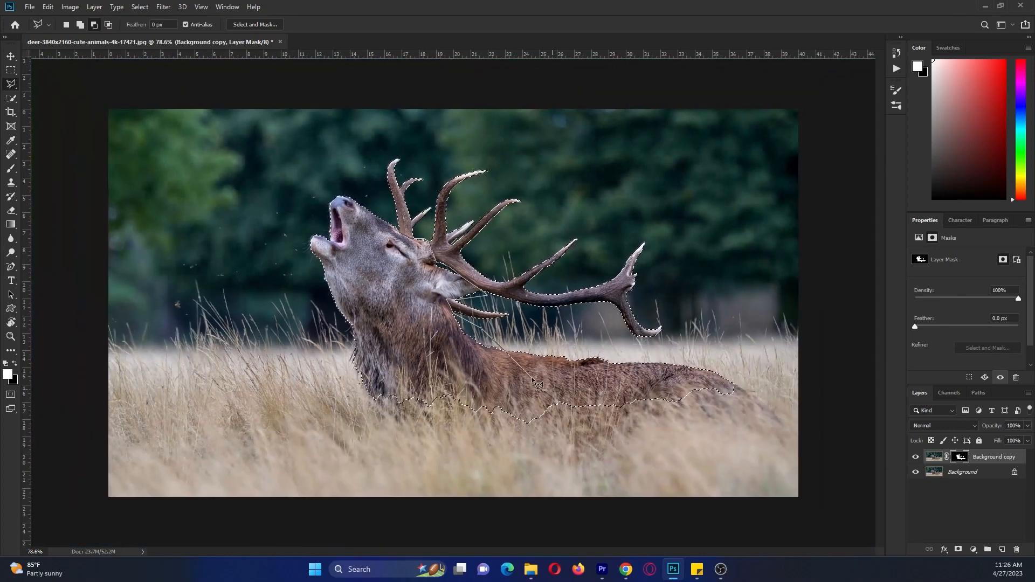
left_click(574, 341)
left_click(727, 364)
left_click(759, 387)
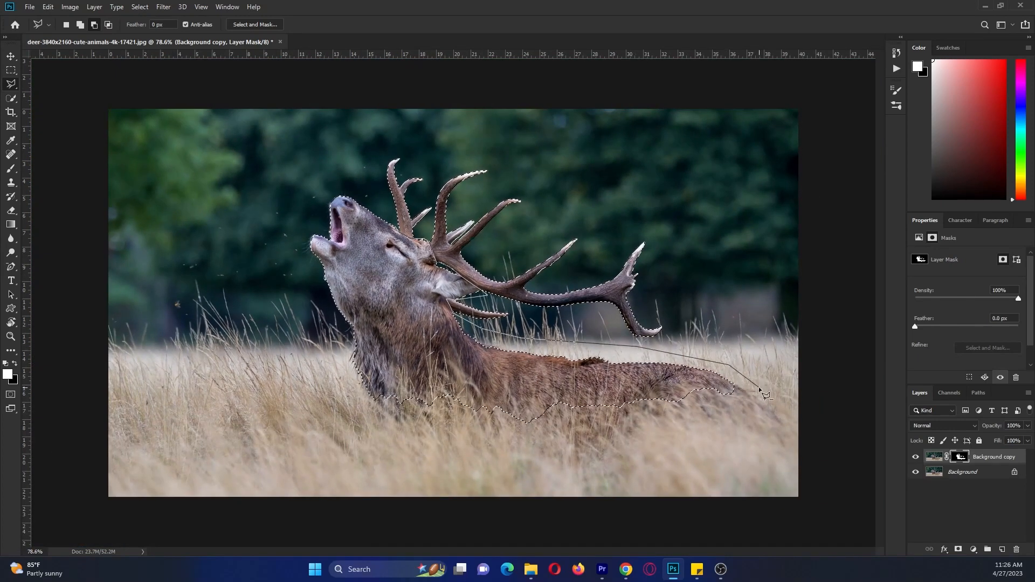
left_click(736, 431)
left_click(656, 447)
left_click(537, 458)
left_click(317, 409)
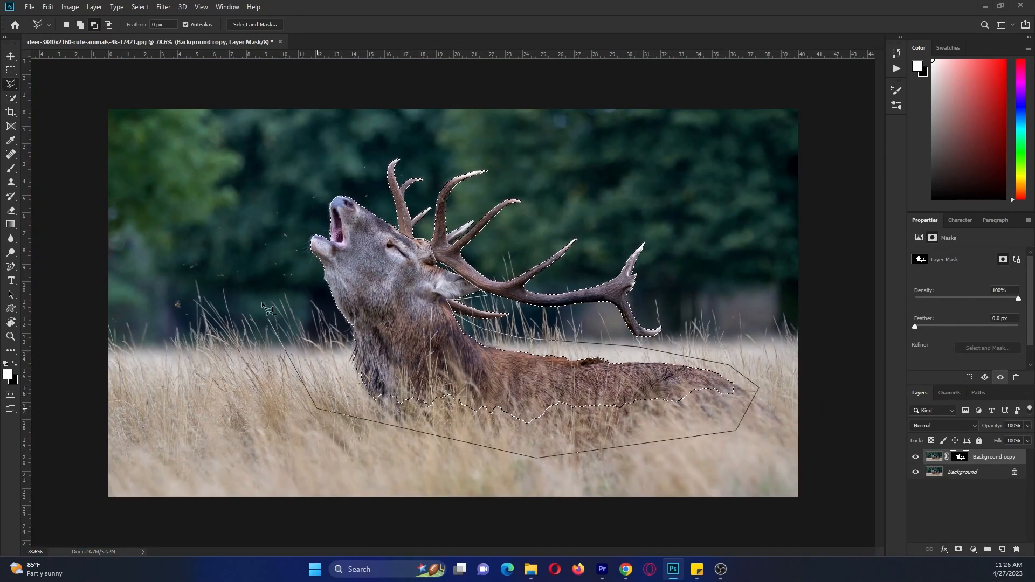
Step: Carry the outline around the throat and muzzle and close it at the forehead, leaving only the antlers selected
left_click(255, 280)
left_click(269, 214)
left_click(298, 176)
left_click(355, 175)
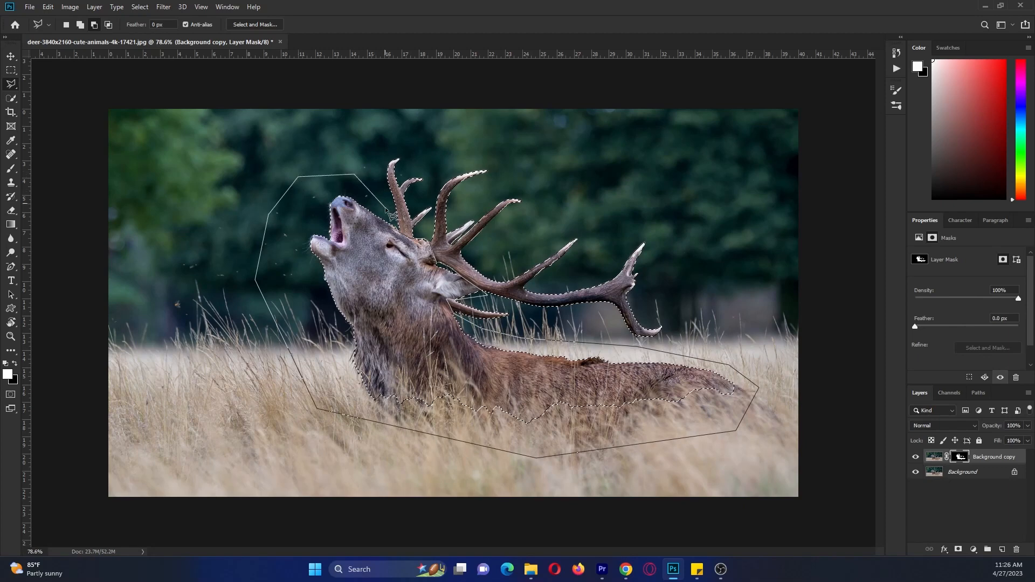
double_click(386, 210)
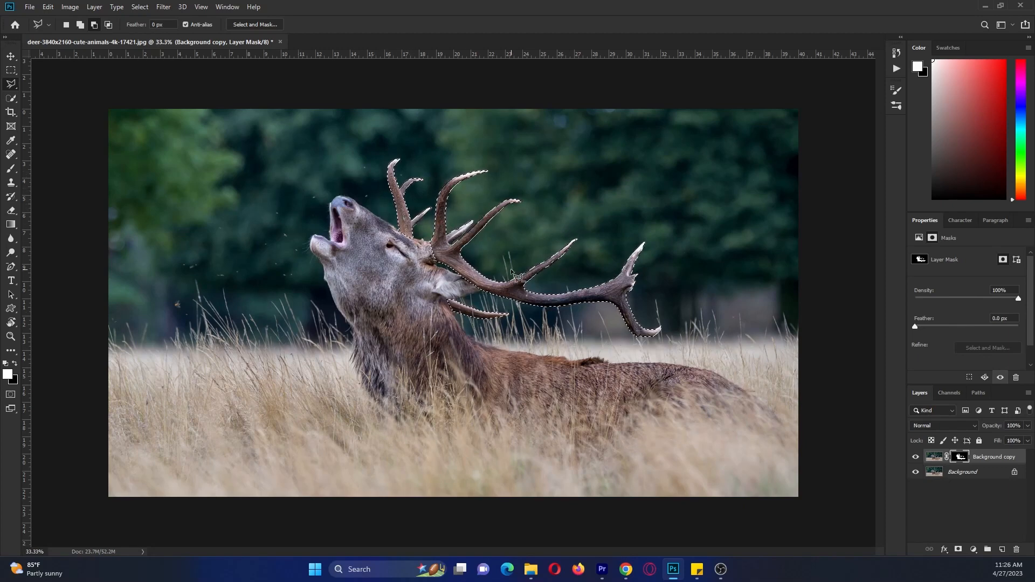
Step: Place Layer 1 in a group, then collapse and hide the group
scroll(516, 275, "up", 1)
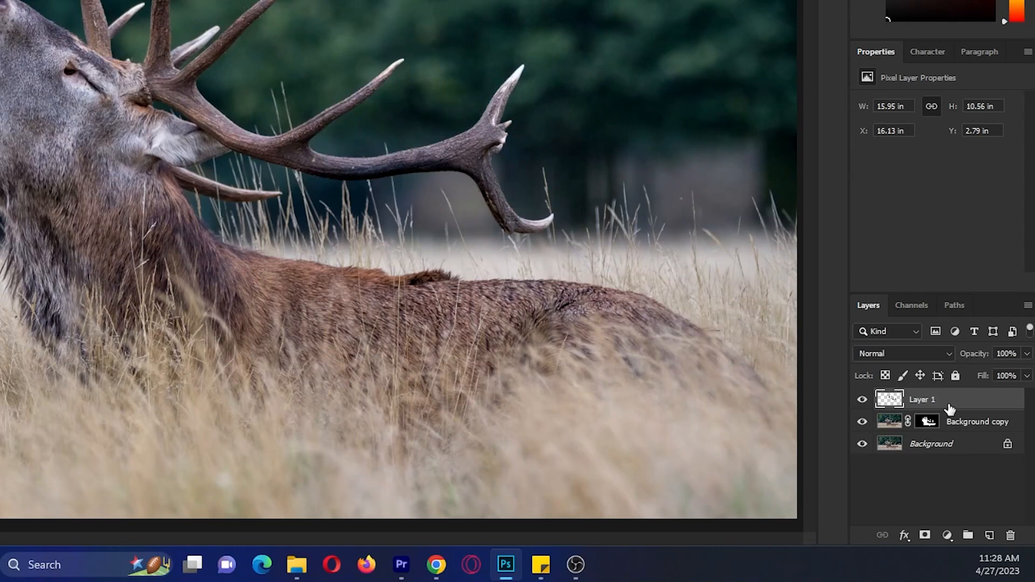
key("ctrl+g")
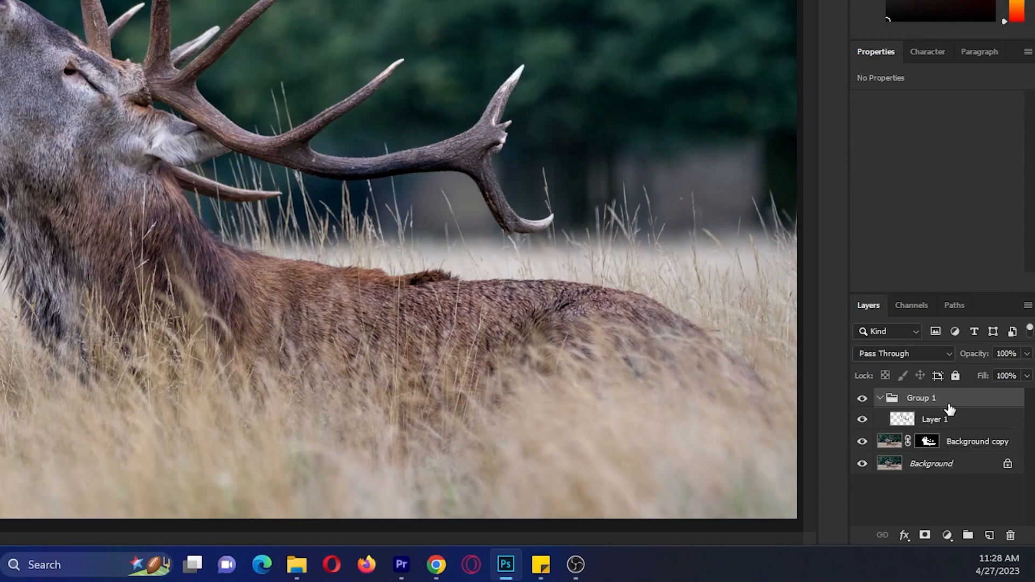
left_click(879, 399)
left_click(862, 399)
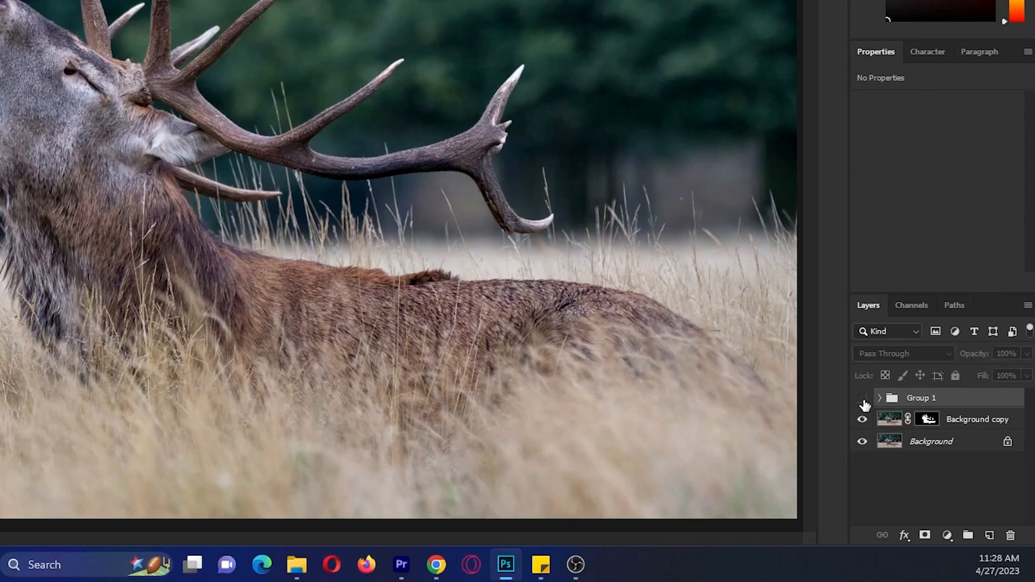
Step: Add a Color Lookup adjustment layer directly above the Background layer
left_click(879, 444)
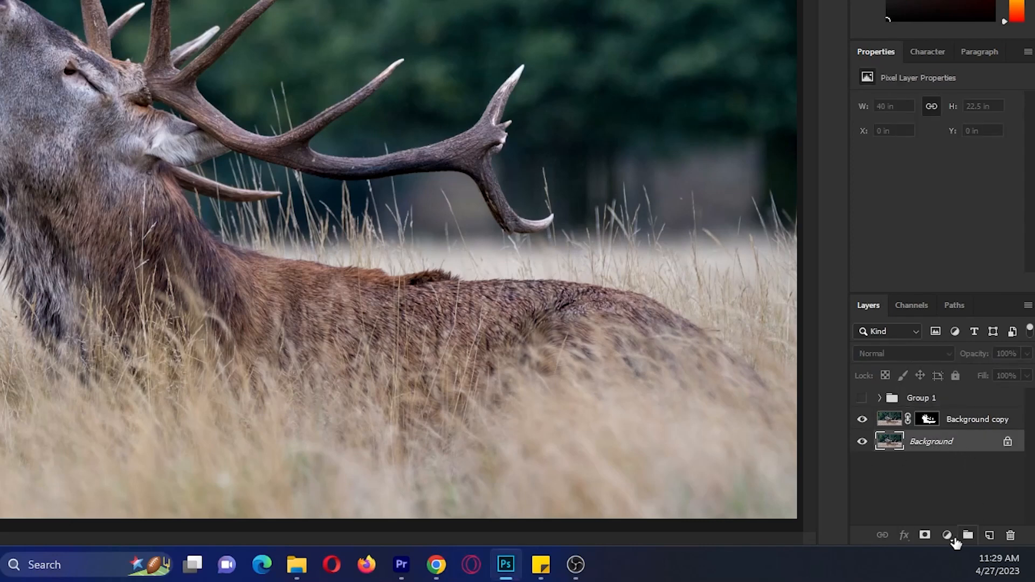
left_click(947, 535)
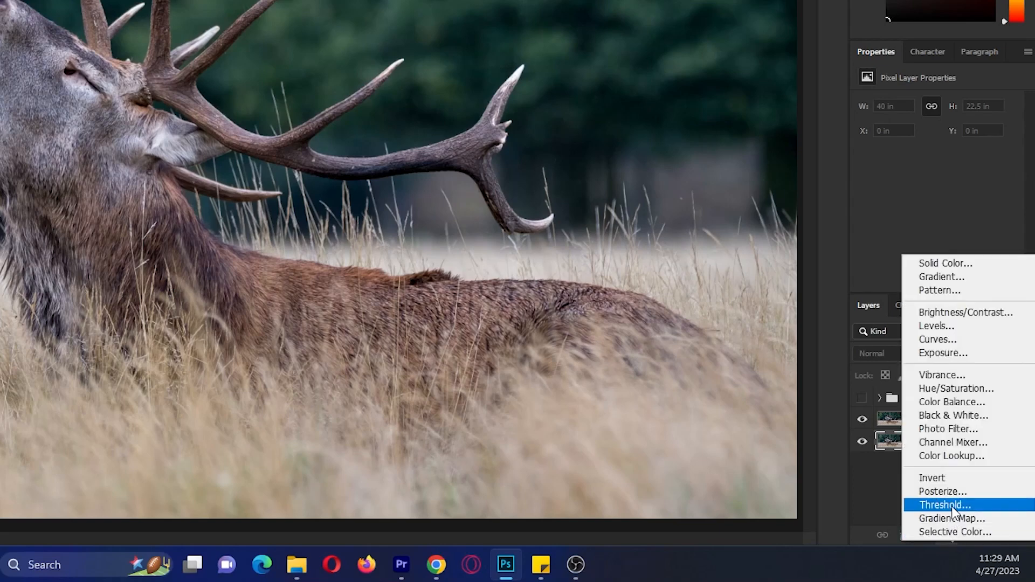
left_click(963, 459)
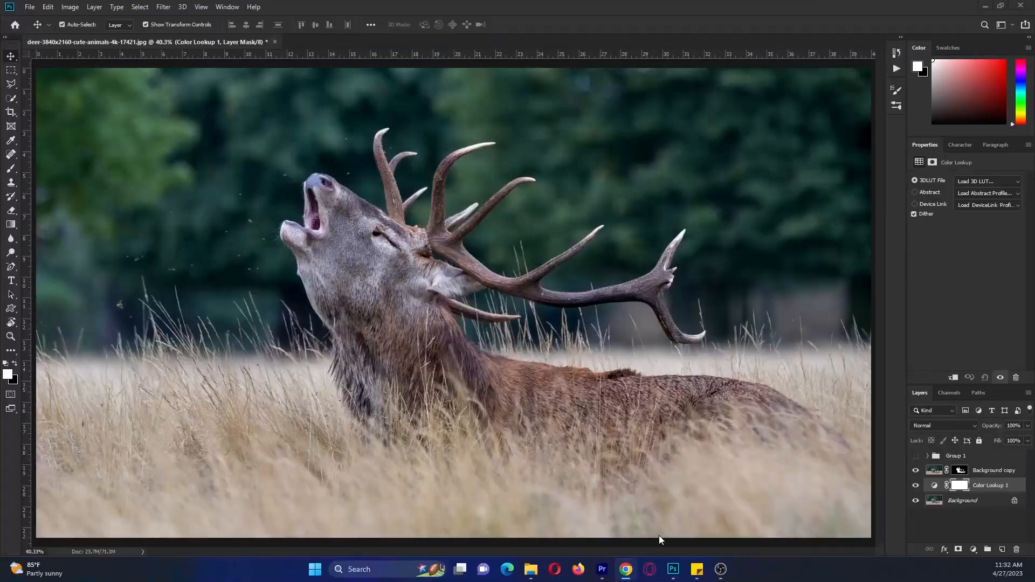
Step: Duplicate the Background layer and hide the original
key("ctrl+minus")
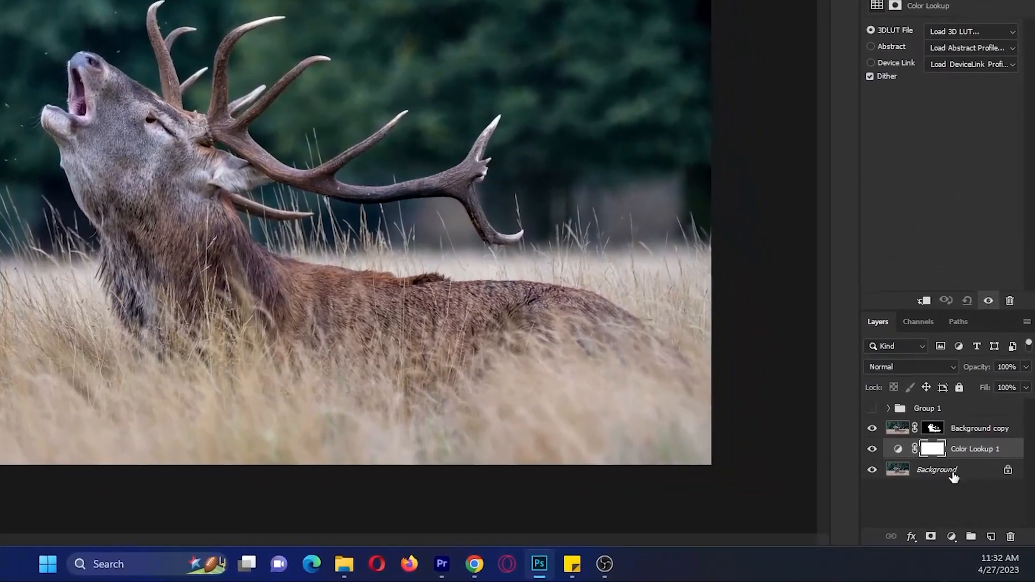
left_click_drag(953, 478, 991, 536)
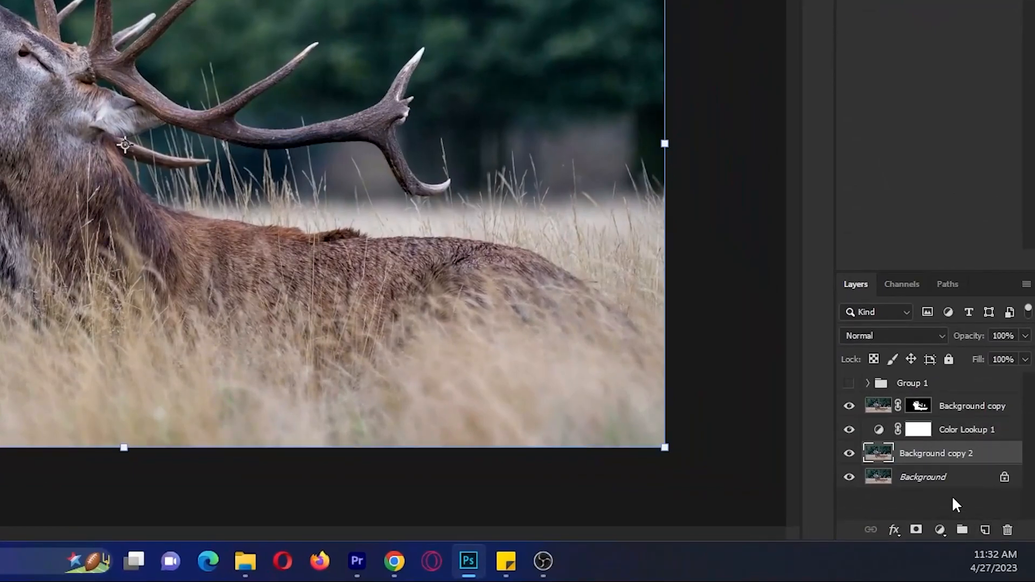
left_click(849, 477)
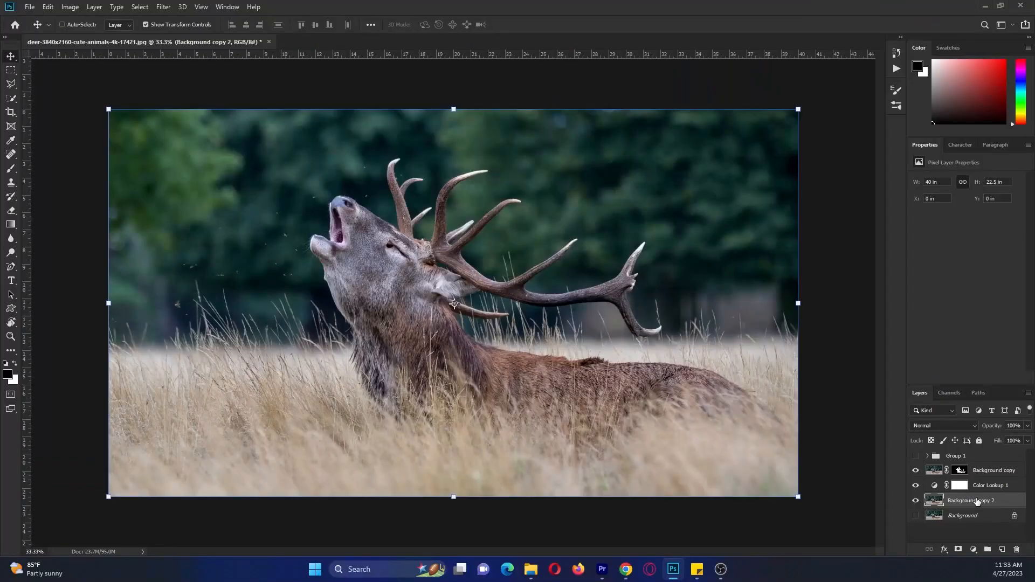
Step: Darken Background copy 2 with Curves by pulling the RGB curve down to about input 167, output 104
key("ctrl+m")
left_click_drag(701, 73, 743, 65)
left_click_drag(730, 180, 749, 192)
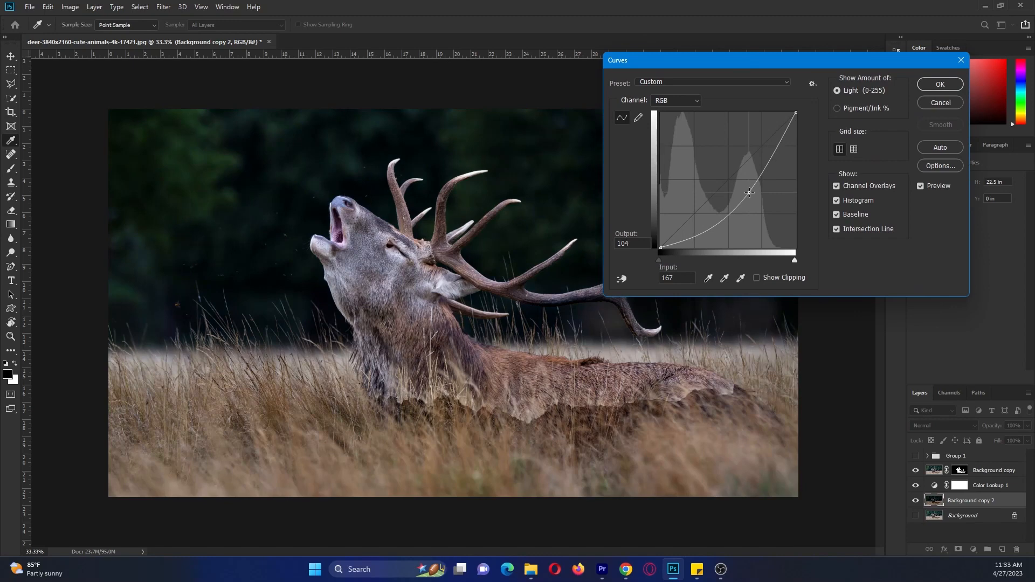
left_click_drag(749, 193, 750, 190)
left_click(938, 85)
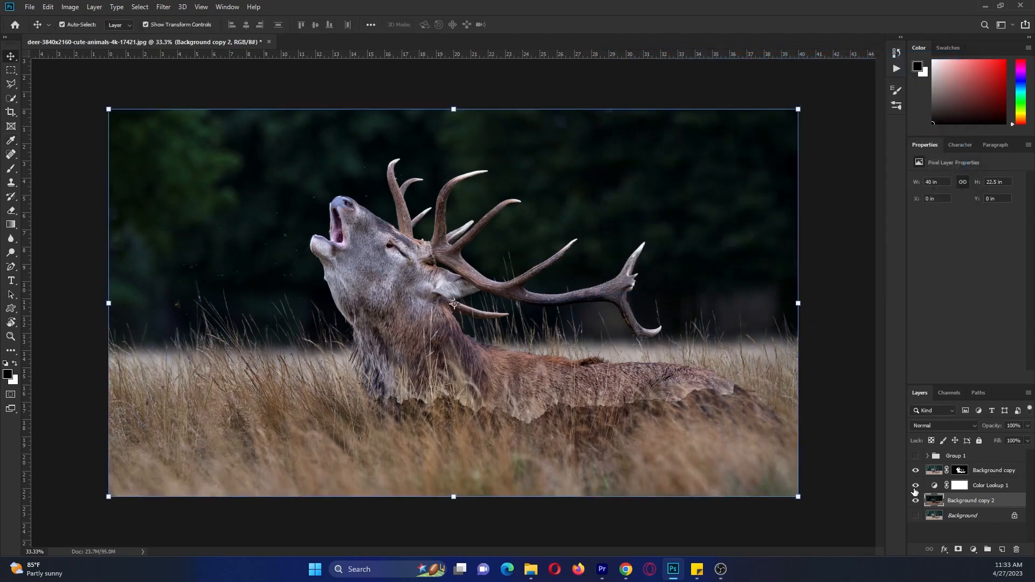
Step: Erase the hard lower edge of the deer's body on the Background copy layer so it blends into the grass
left_click(915, 471)
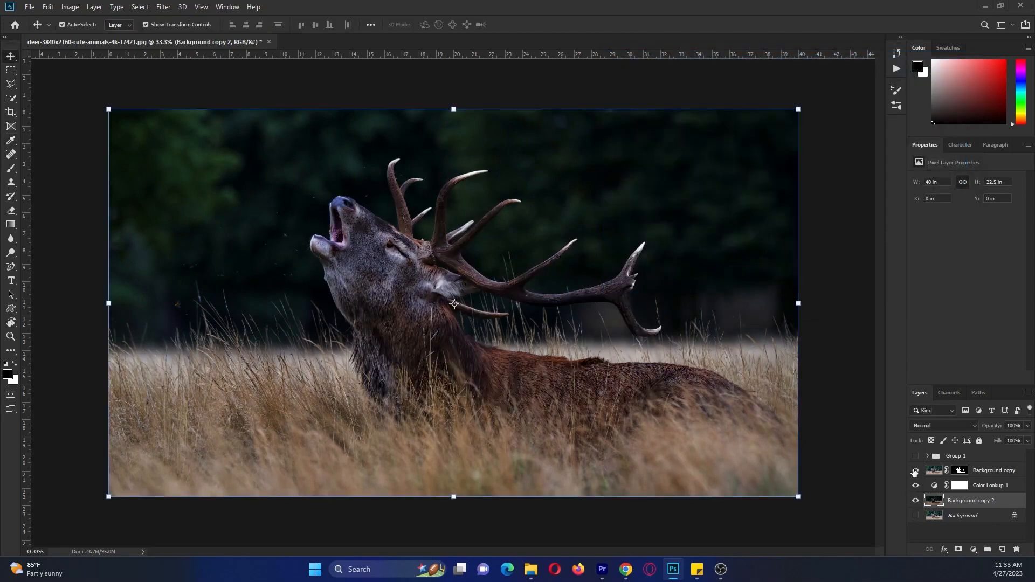
left_click(915, 472)
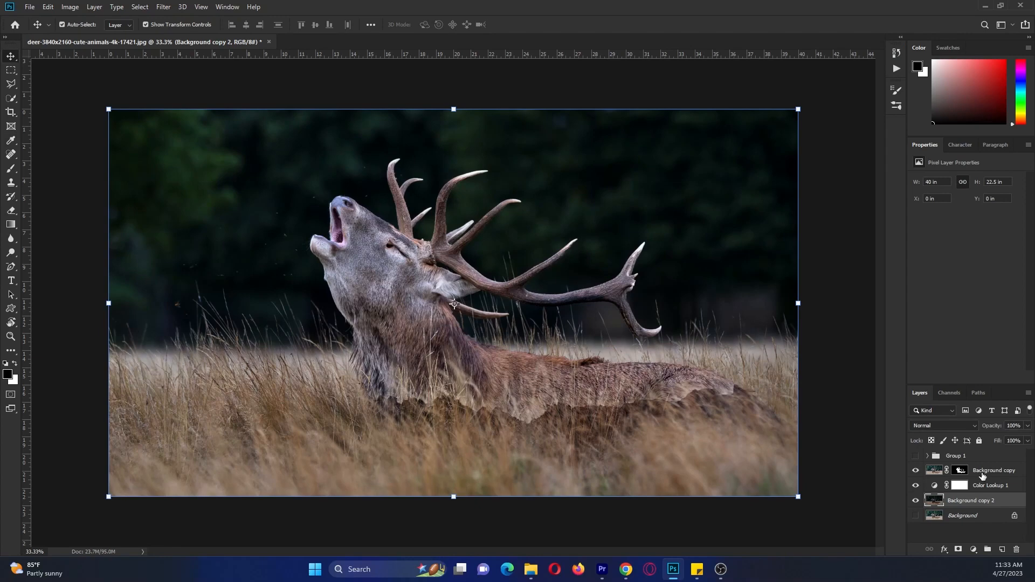
left_click(935, 471)
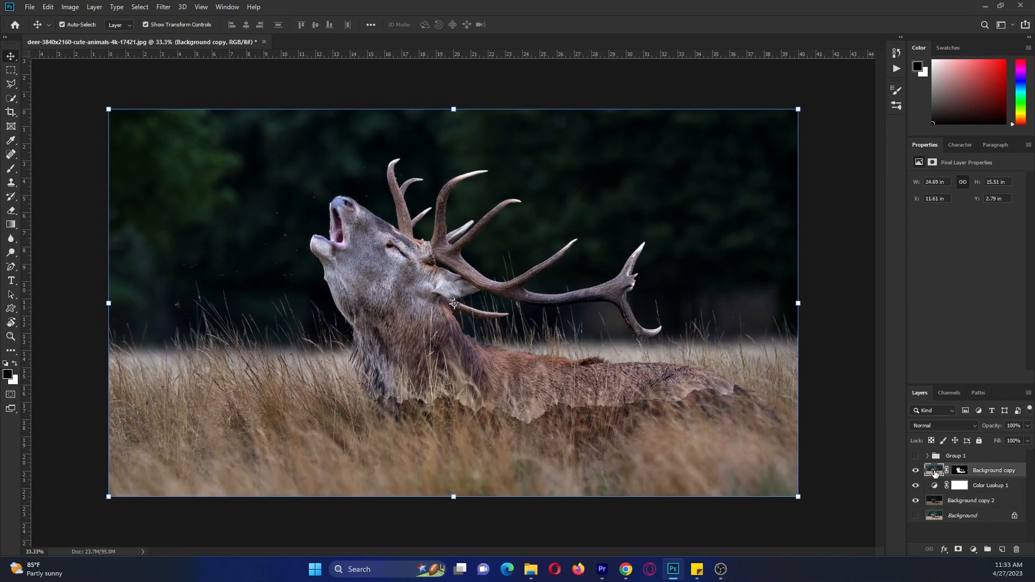
key("e")
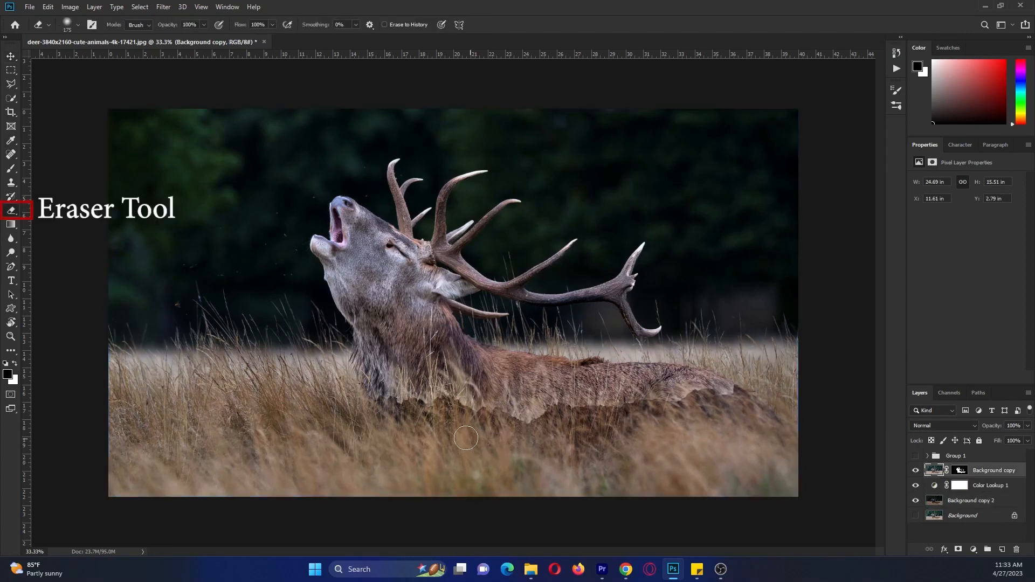
key("bracketright")
key("bracketright")
key("bracketright")
mouse_move(427, 406)
left_mouse_down()
mouse_move(565, 426)
mouse_move(555, 424)
mouse_move(744, 389)
left_mouse_up()
key("bracketleft")
key("bracketleft")
key("bracketleft")
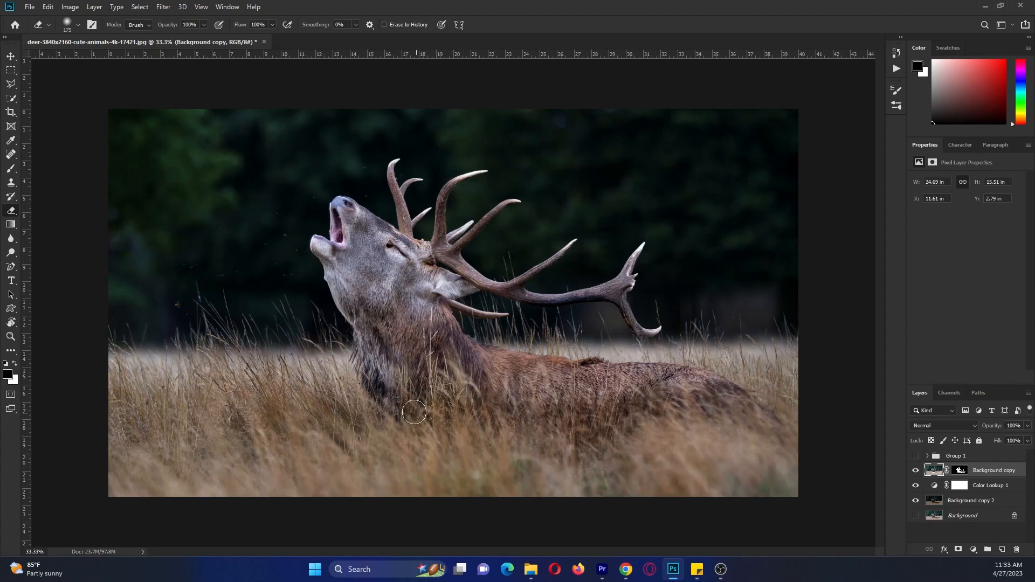
left_click(11, 56)
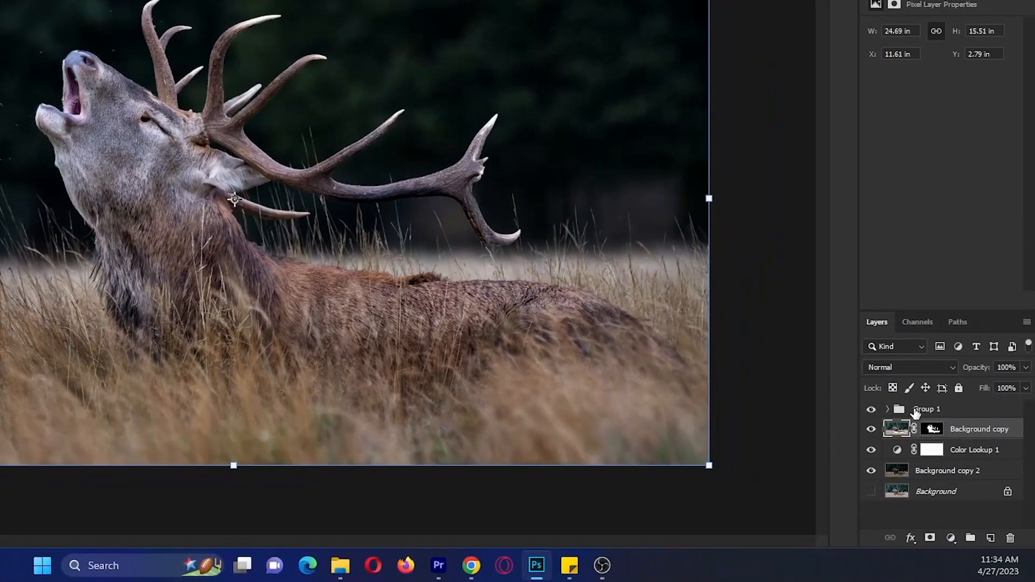
Step: Expand Group 1 and make more room for the layer list, closing the Properties panel
left_click(915, 410)
left_click(888, 410)
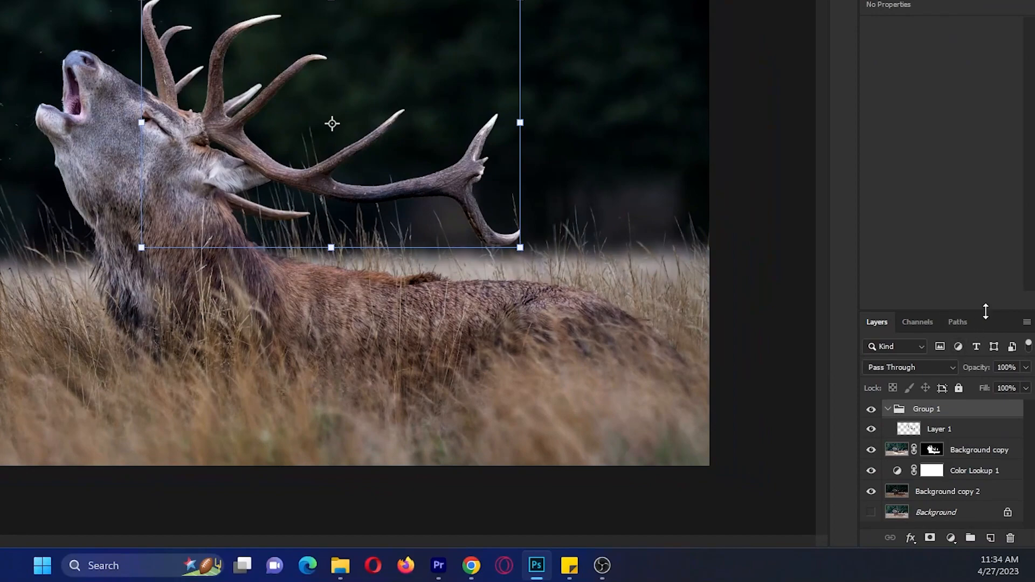
left_click_drag(984, 312, 985, 123)
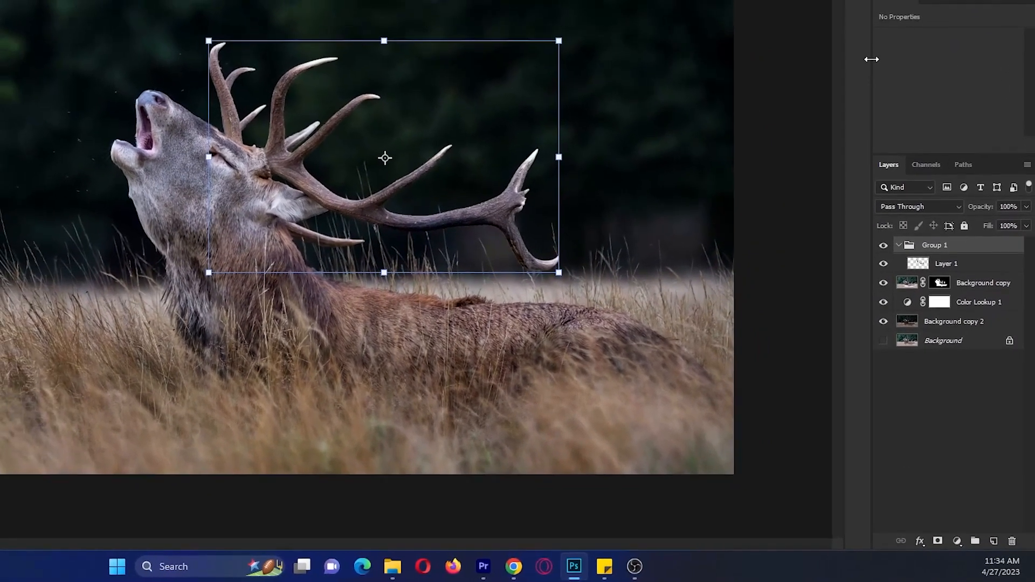
left_click_drag(857, 33, 762, 39)
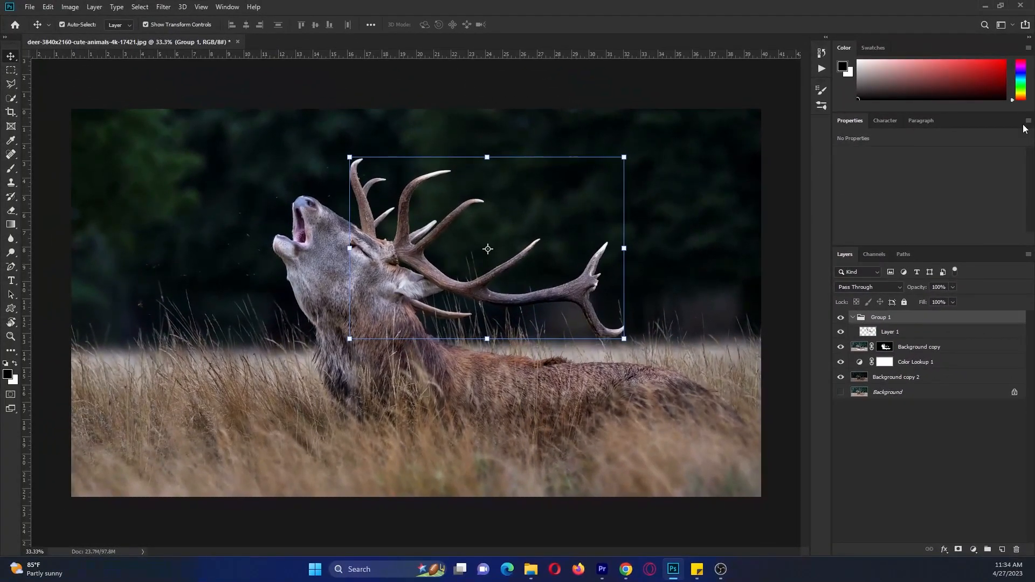
left_click(1025, 126)
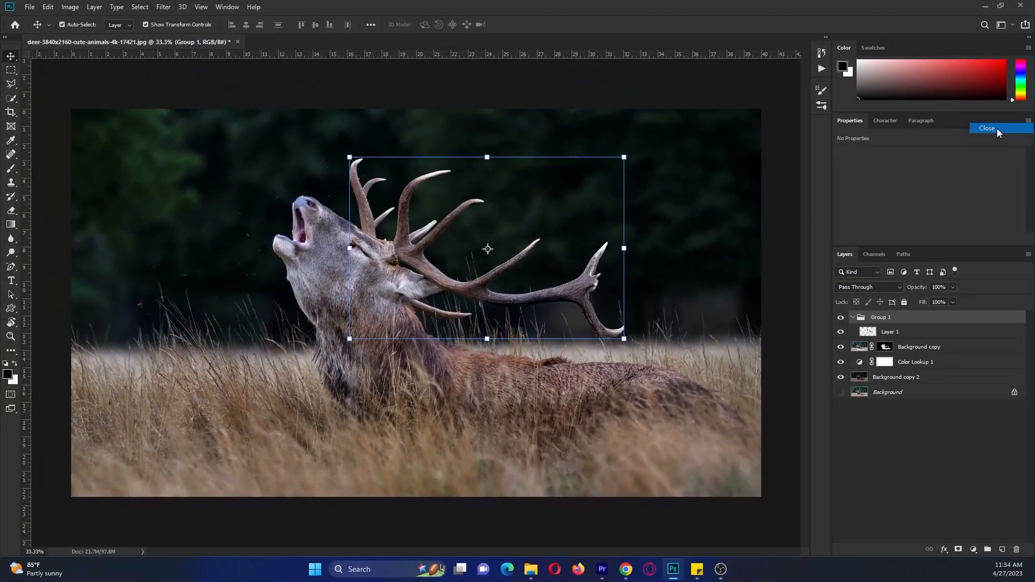
left_click(990, 129)
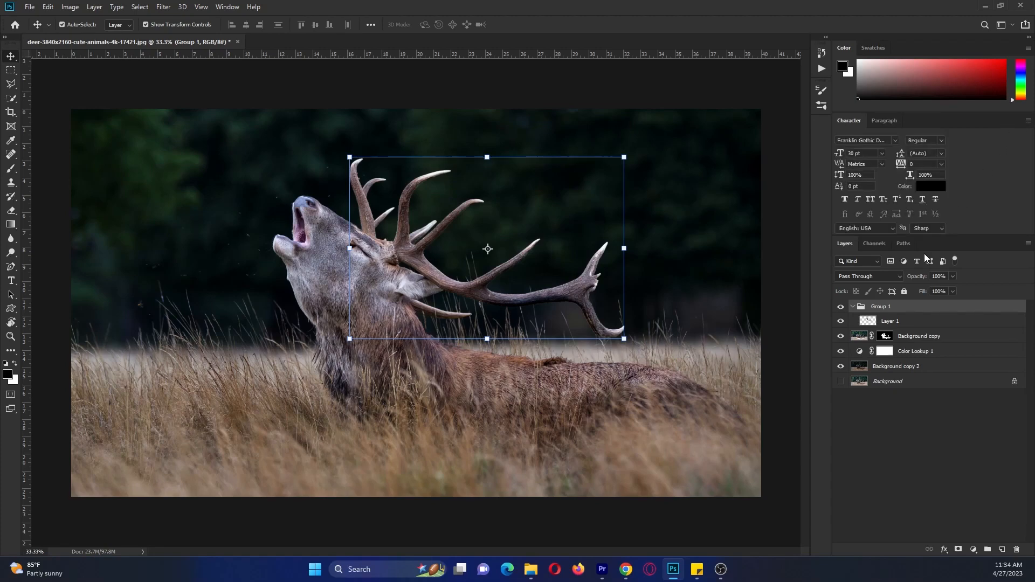
Step: Convert Layer 1 inside Group 1 to a smart object
left_click(890, 321)
right_click(890, 321)
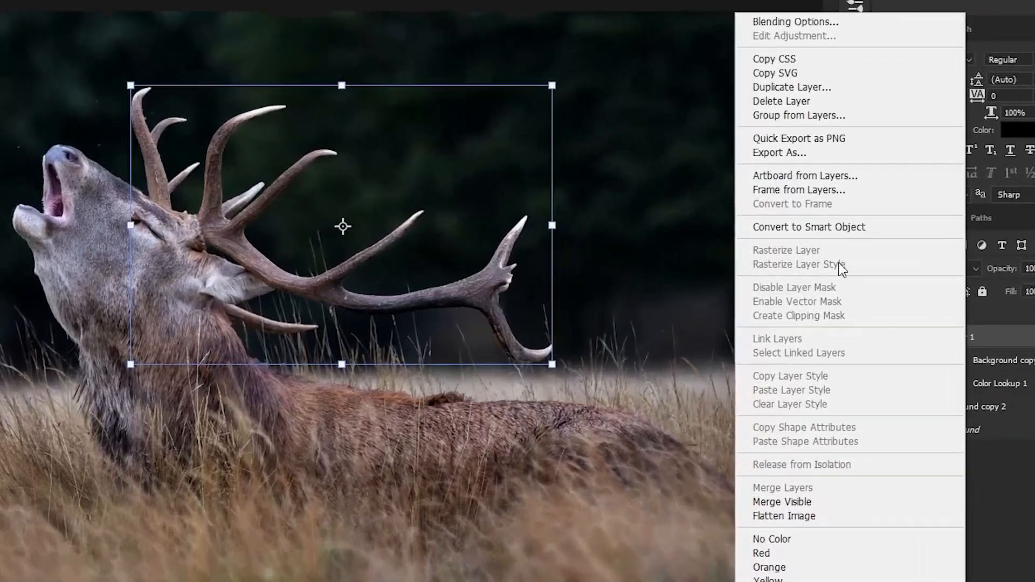
left_click(825, 227)
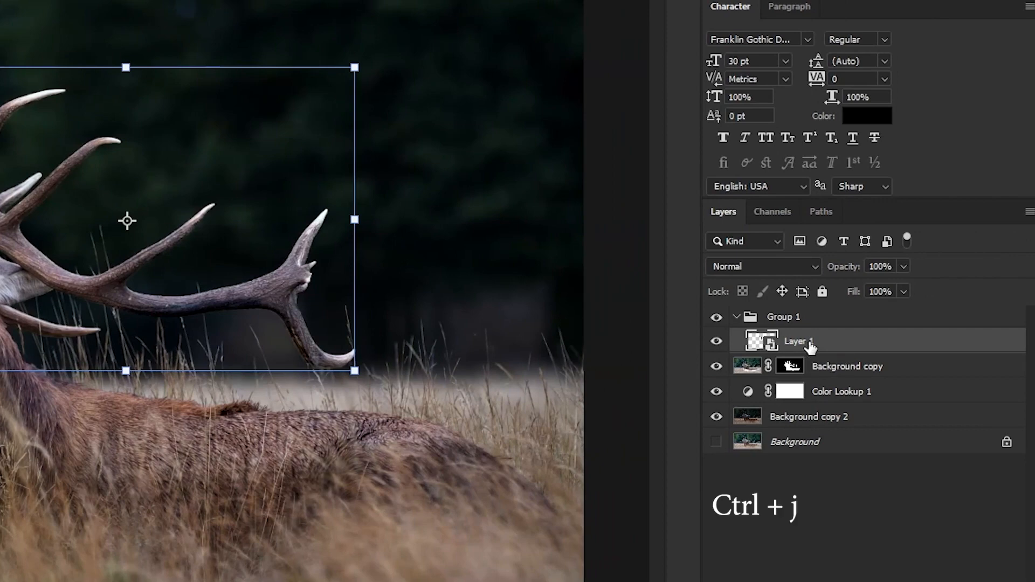
Step: Duplicate the Layer 1 smart object and set the duplicate's blend mode to Linear Dodge (Add)
key("ctrl+j")
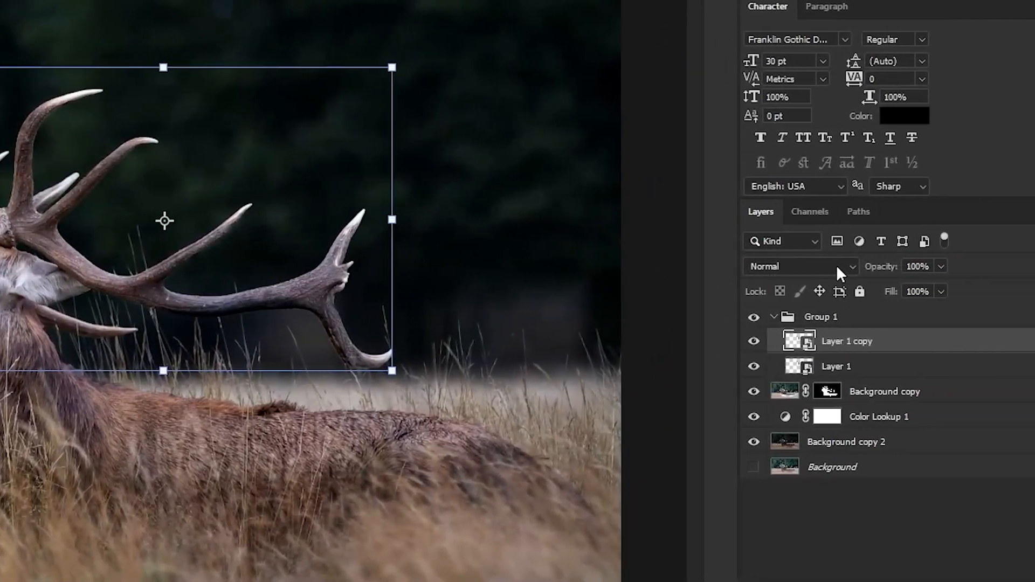
left_click(837, 268)
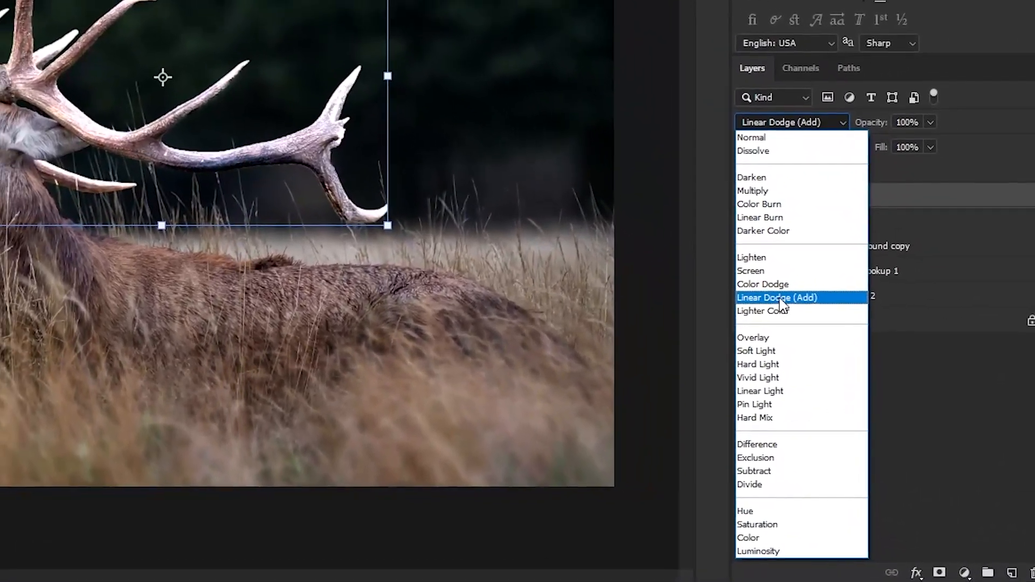
left_click(781, 299)
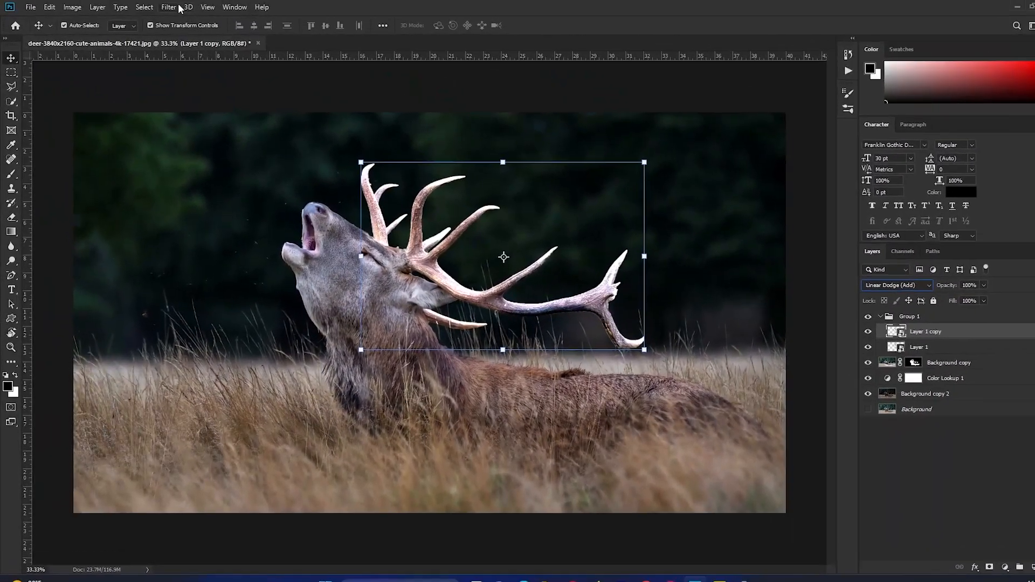
Step: Apply a Gaussian Blur with a 5.4-pixel radius to Layer 1 copy and compare the antlers with the layer hidden and shown
left_click(179, 7)
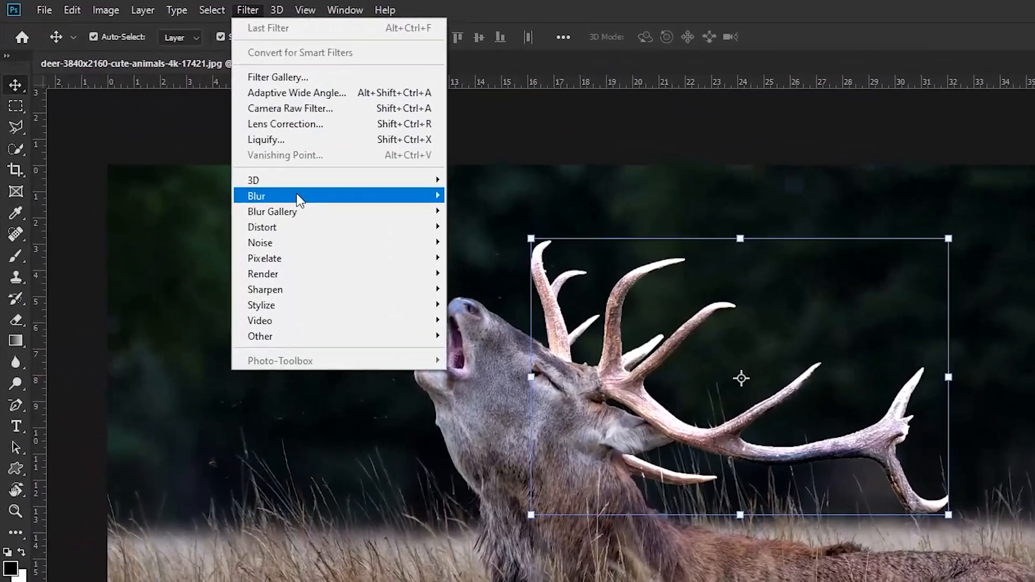
mouse_move(203, 135)
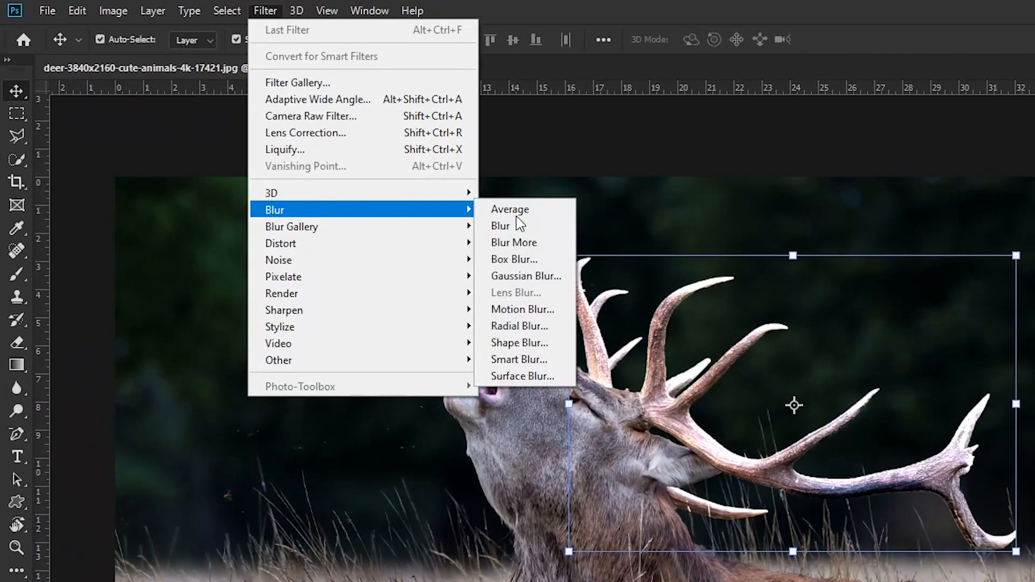
left_click(534, 275)
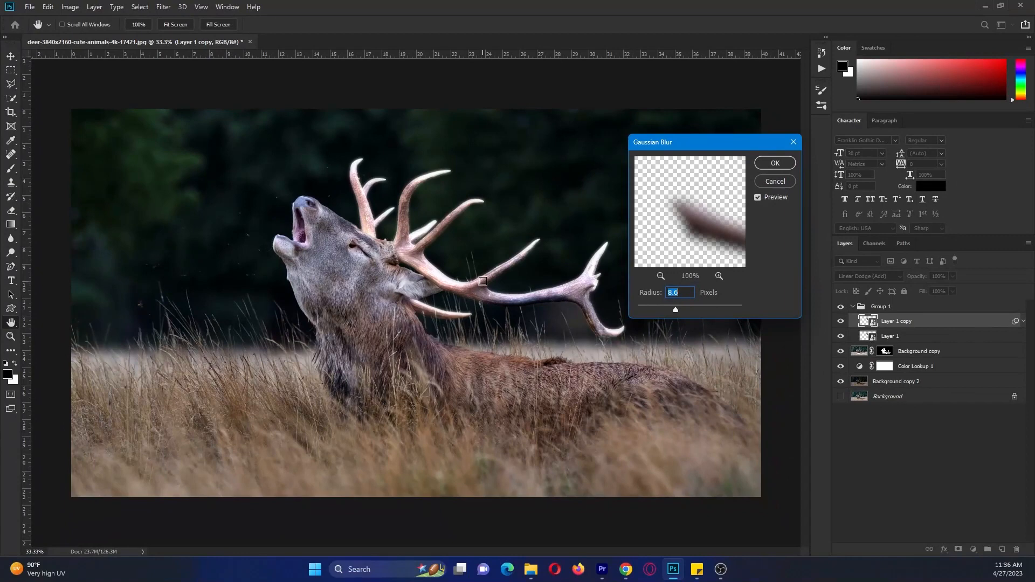
left_click(482, 281)
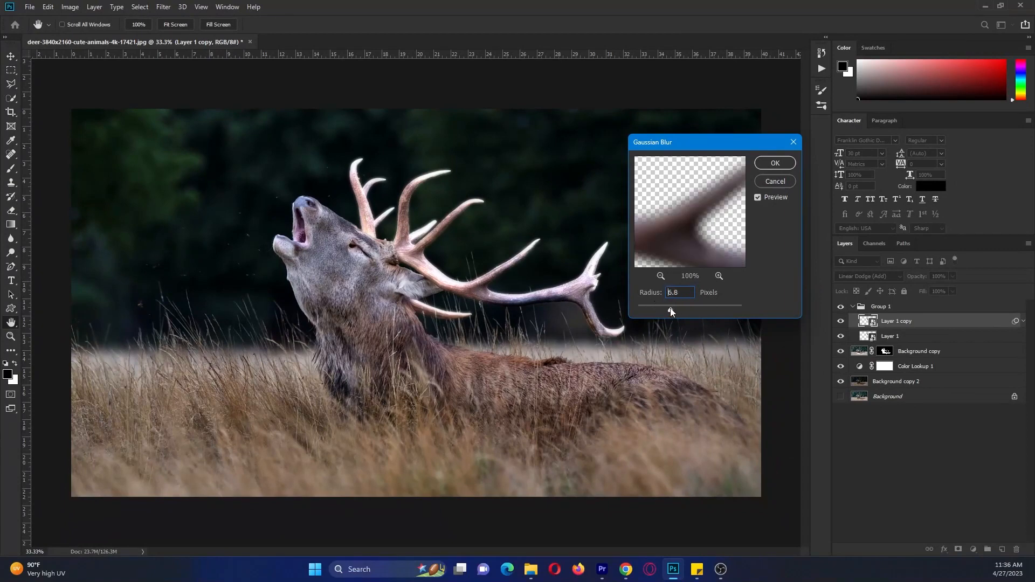
left_click_drag(659, 309, 663, 307)
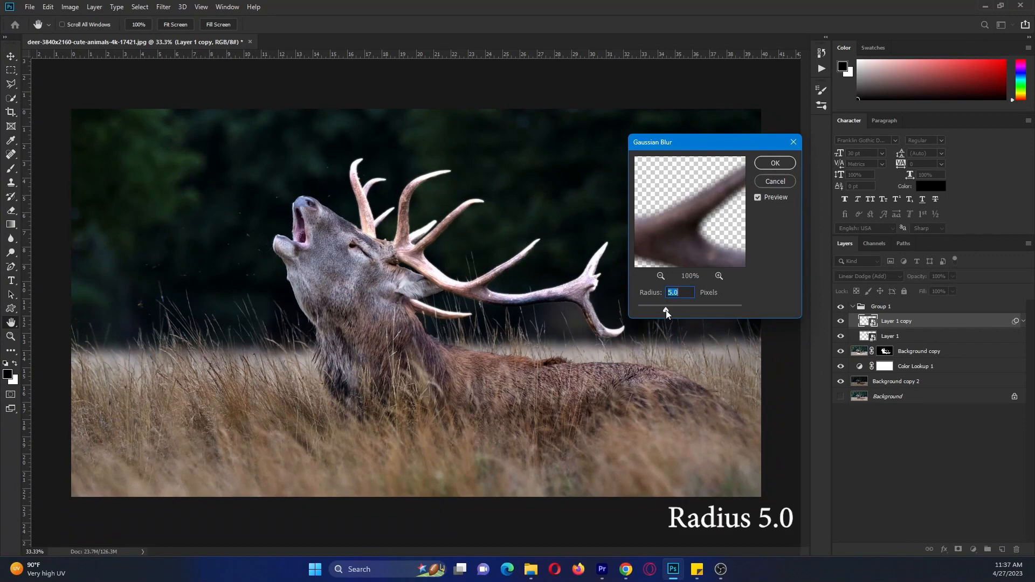
left_click_drag(666, 310, 667, 310)
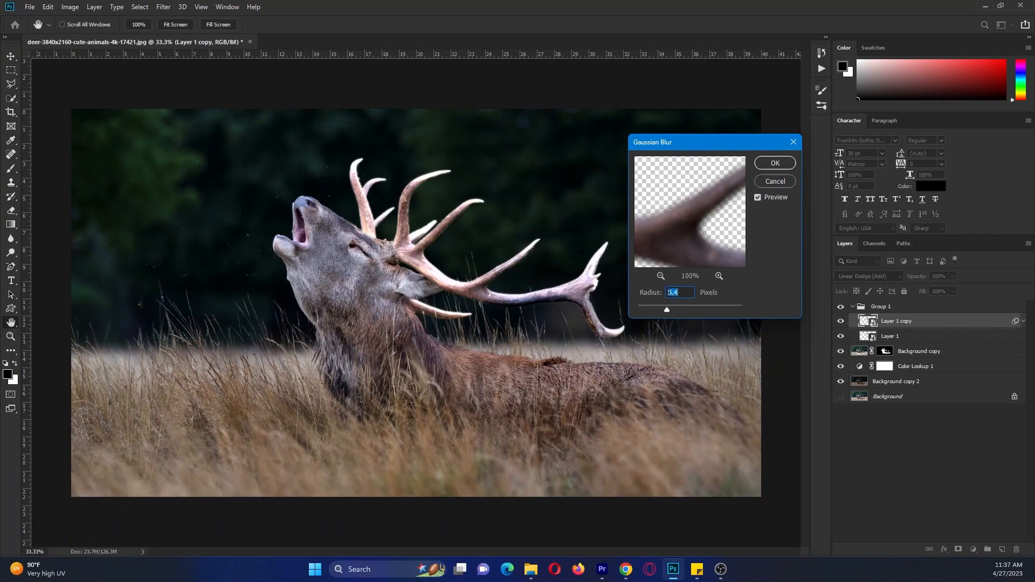
left_click(773, 163)
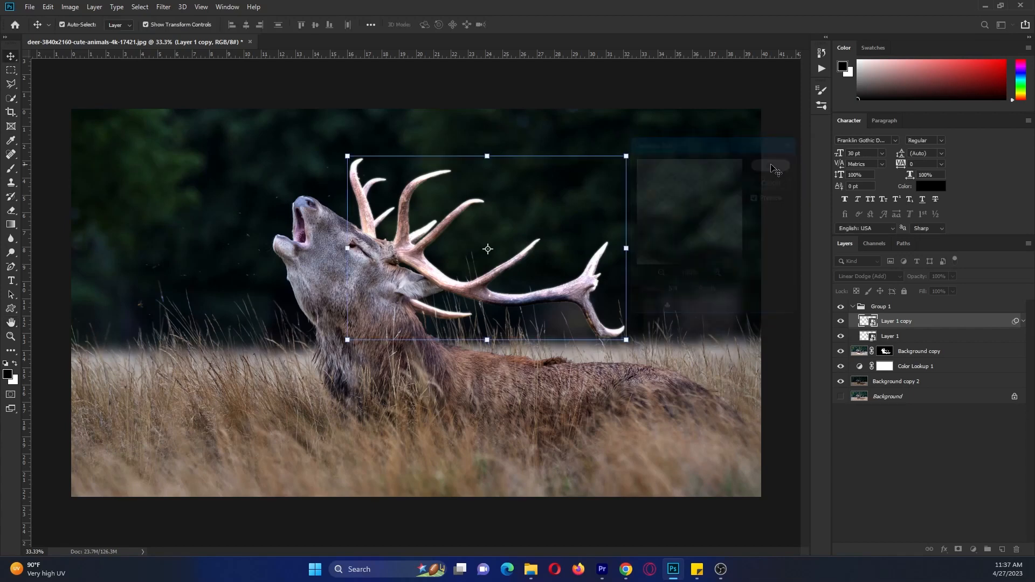
left_click(841, 322)
left_click(841, 322)
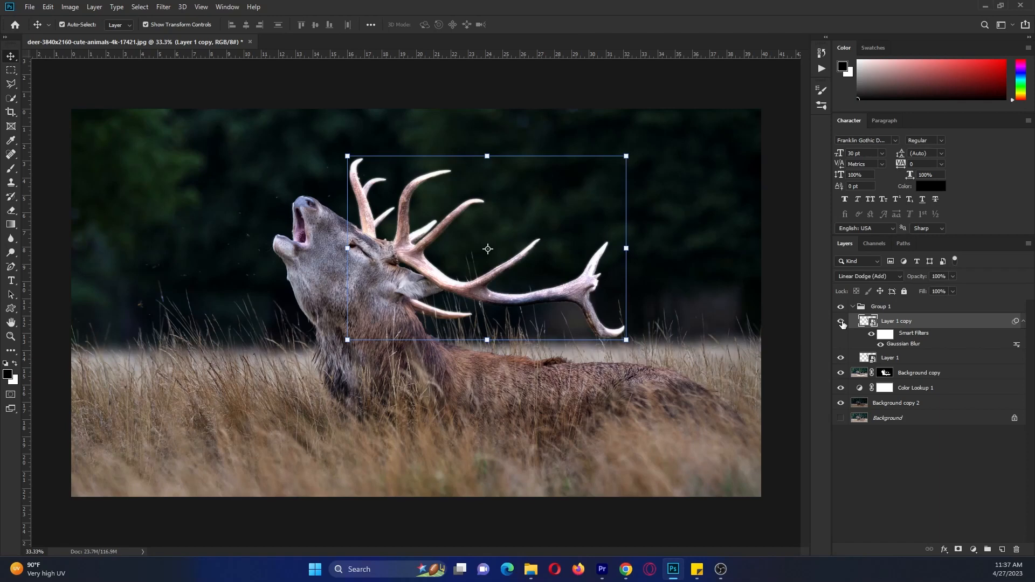
Step: Duplicate Layer 1 copy and set the duplicate's Gaussian Blur radius to 100 pixels
key("ctrl+j")
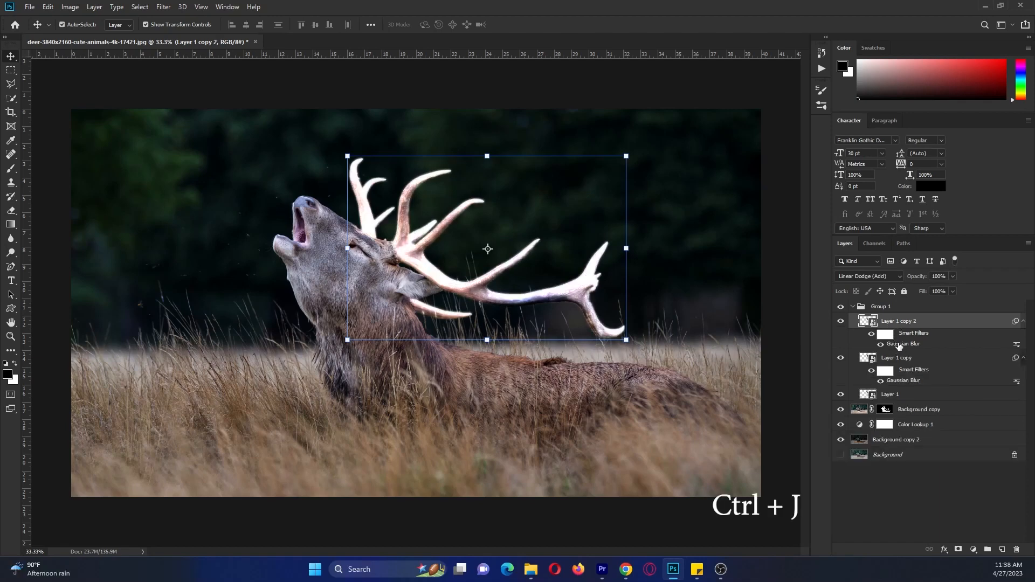
double_click(898, 345)
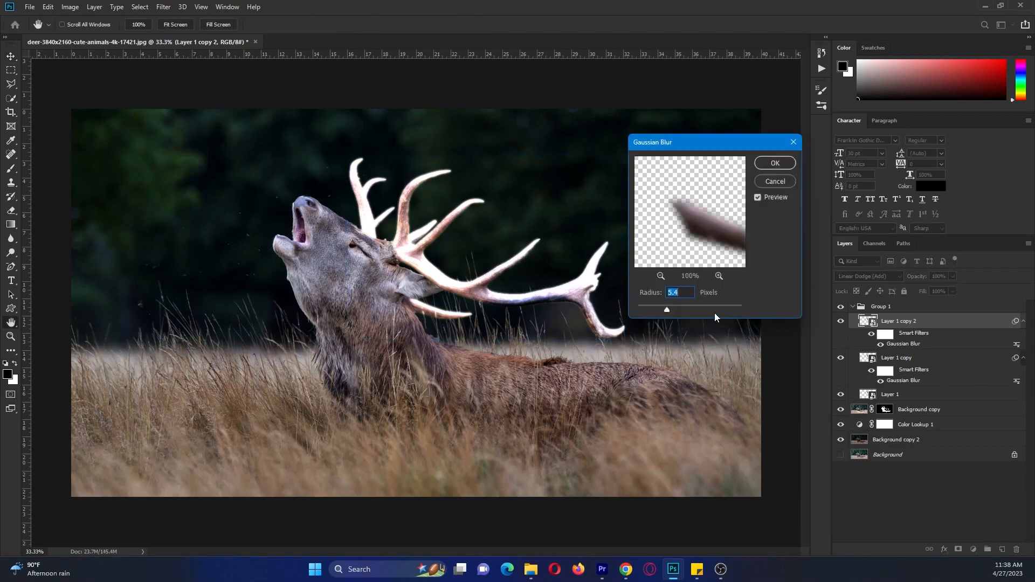
left_click_drag(664, 309, 714, 311)
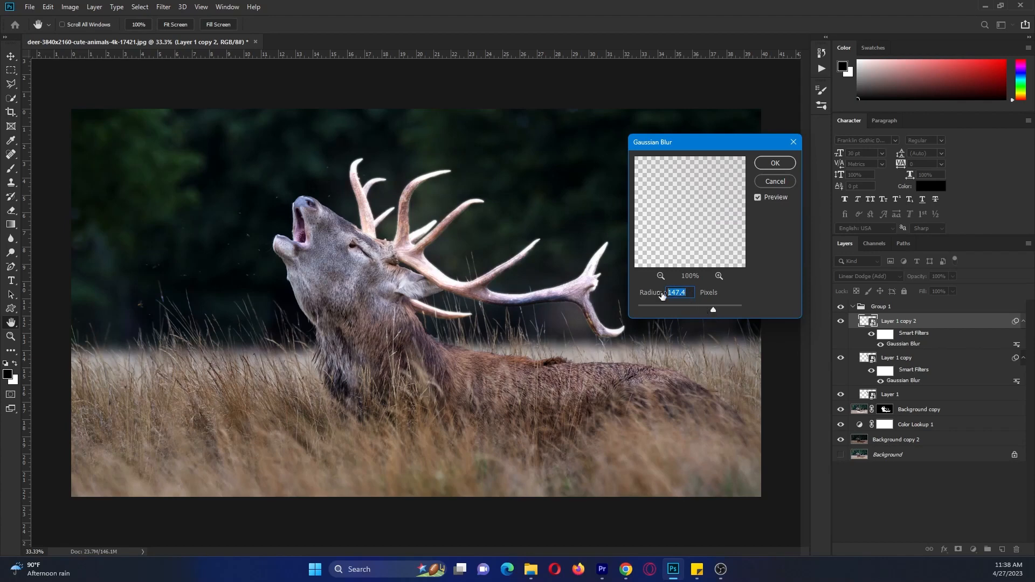
type("100")
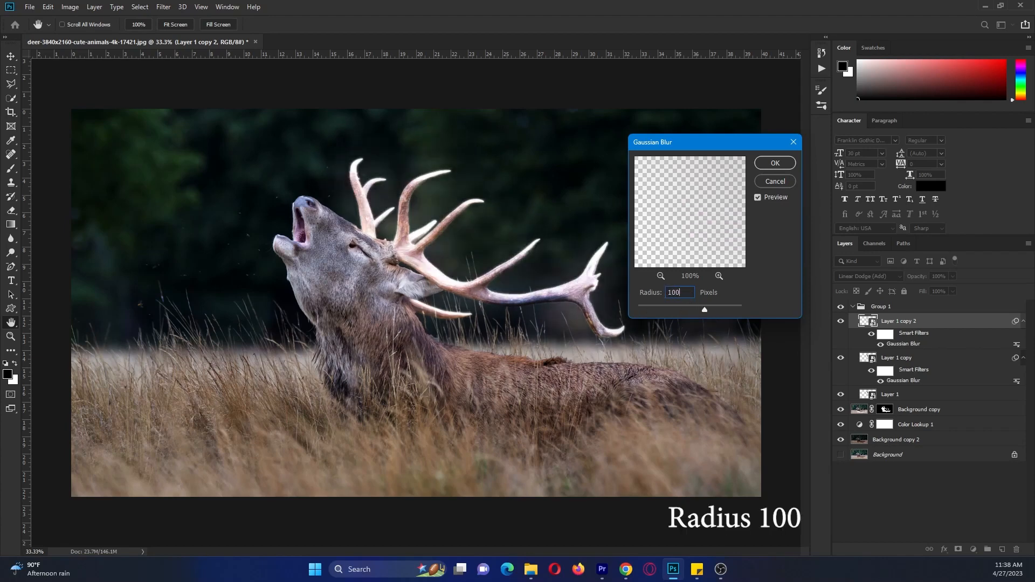
left_click(774, 163)
key("v")
Step: Duplicate Layer 1 copy 2 and set the new layer's Gaussian Blur radius to 260 pixels
key("ctrl+j")
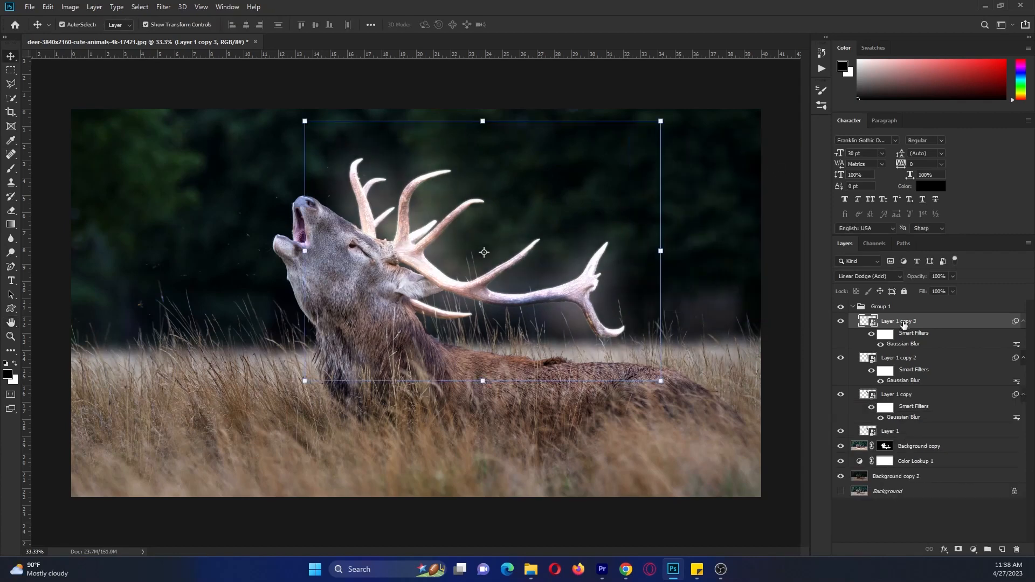
double_click(905, 346)
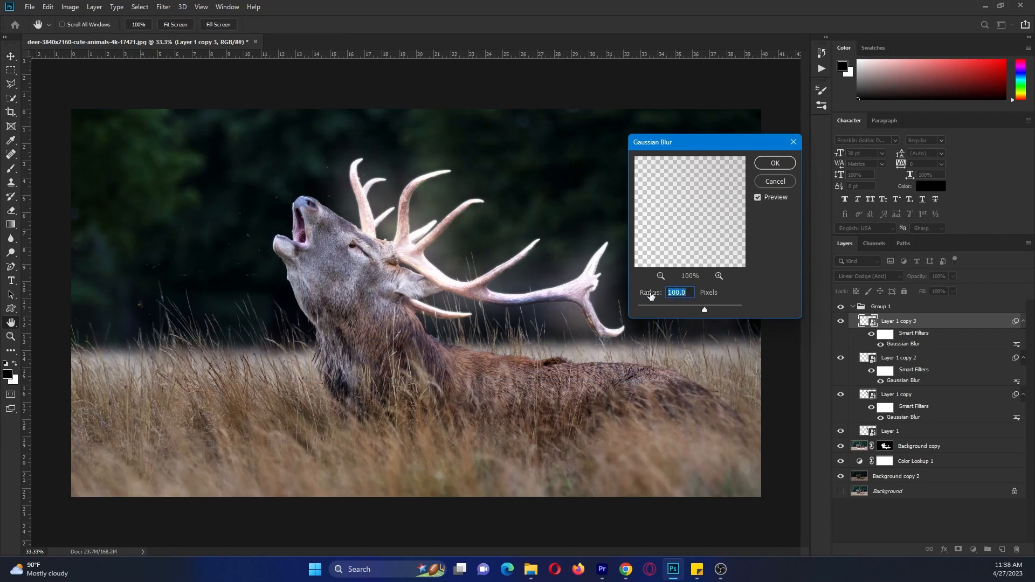
type("240")
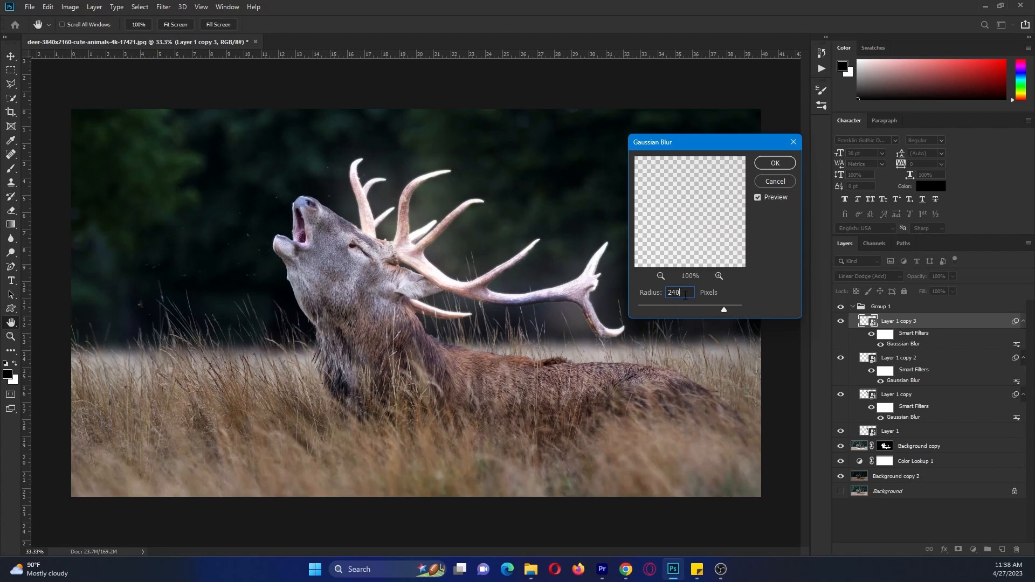
left_click_drag(677, 294, 673, 297)
type("60")
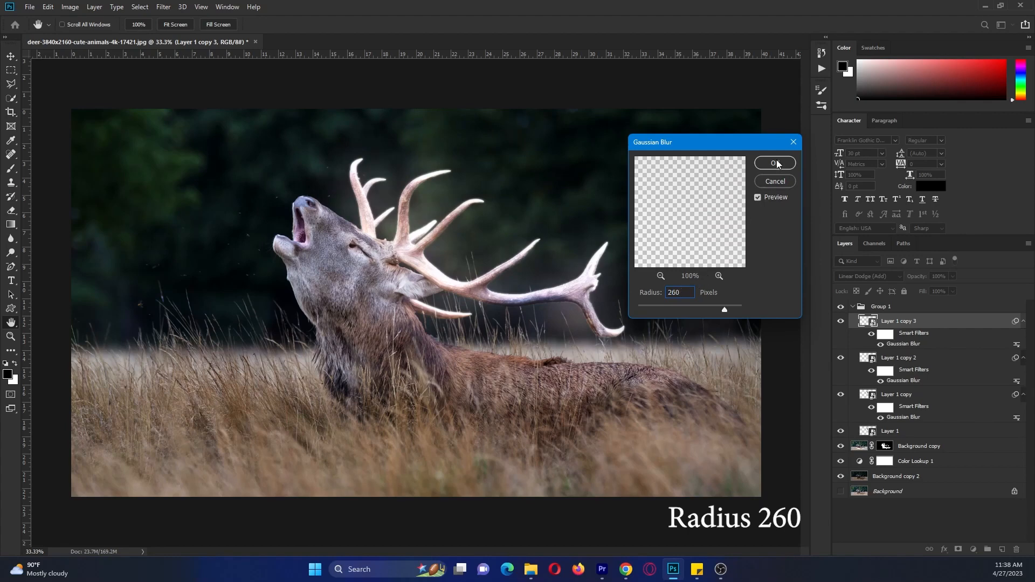
left_click(775, 163)
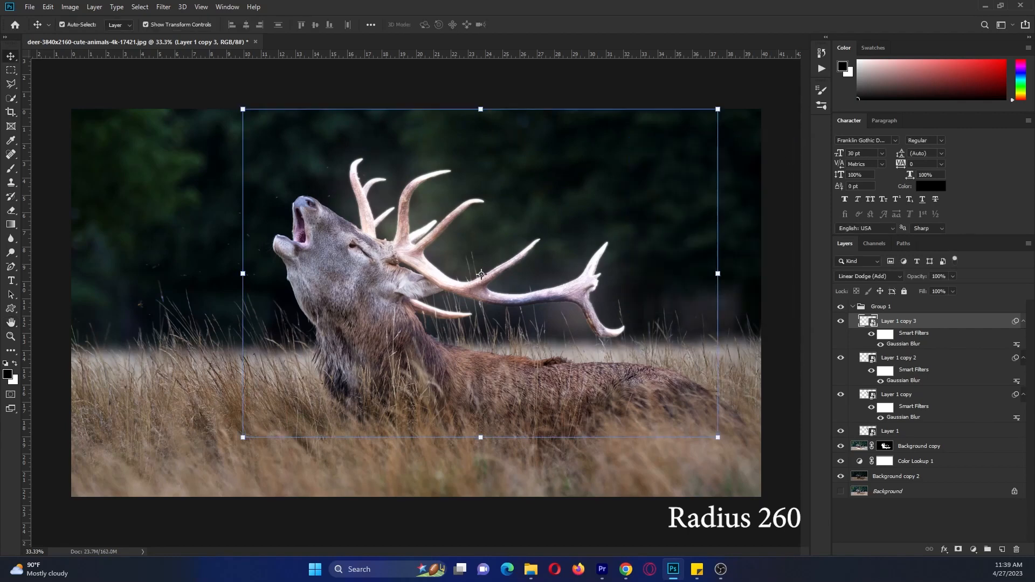
Step: Duplicate Layer 1 copy 3 and set the duplicate's Gaussian Blur radius to 510 pixels
key("ctrl+j")
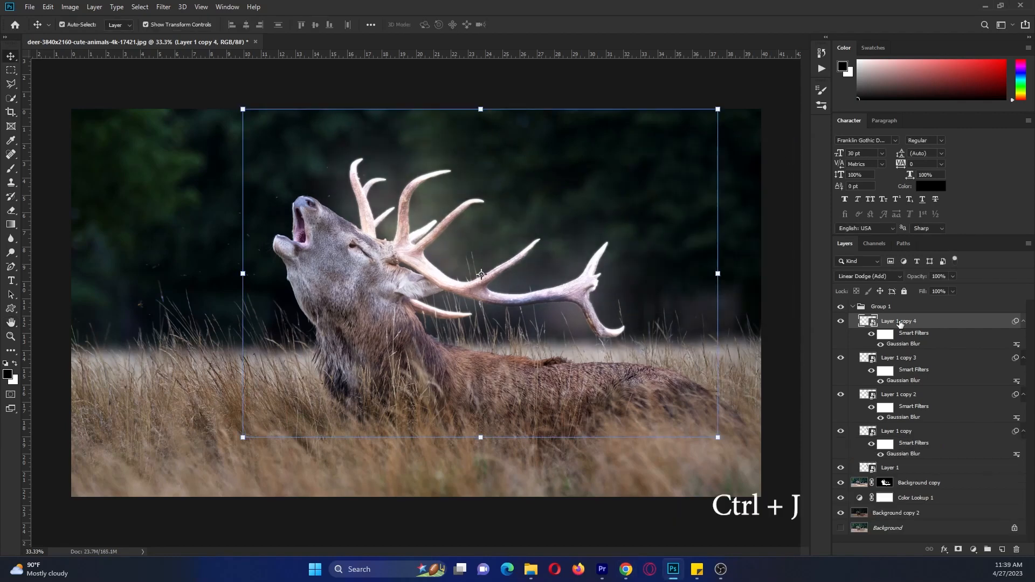
double_click(904, 344)
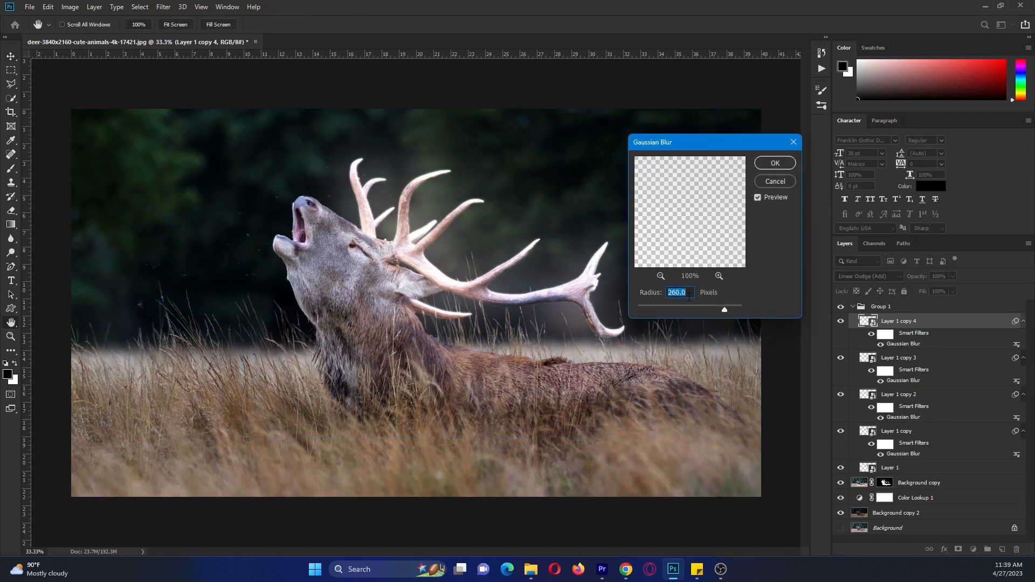
type("500")
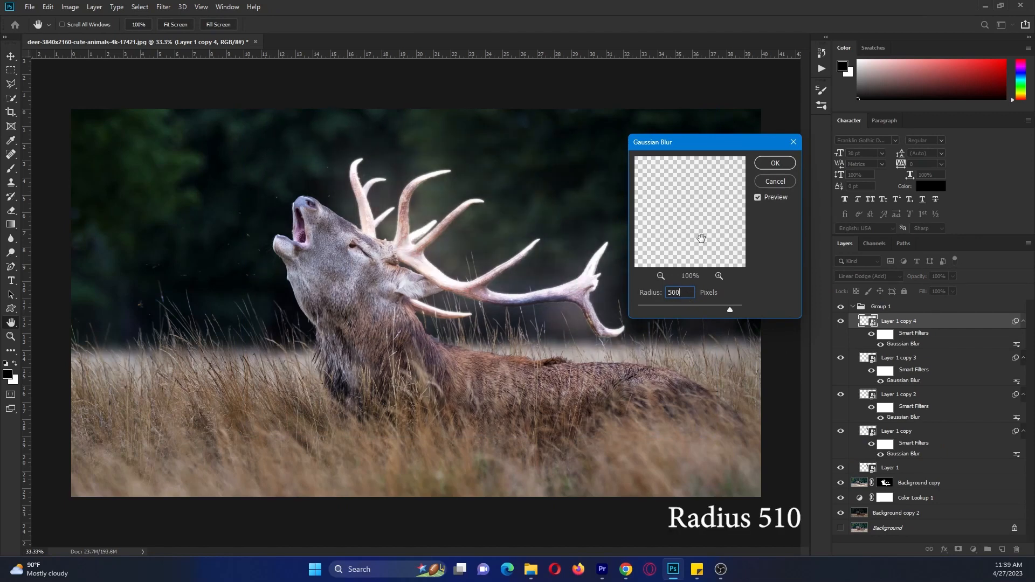
key("BackSpace")
key("BackSpace")
type("10")
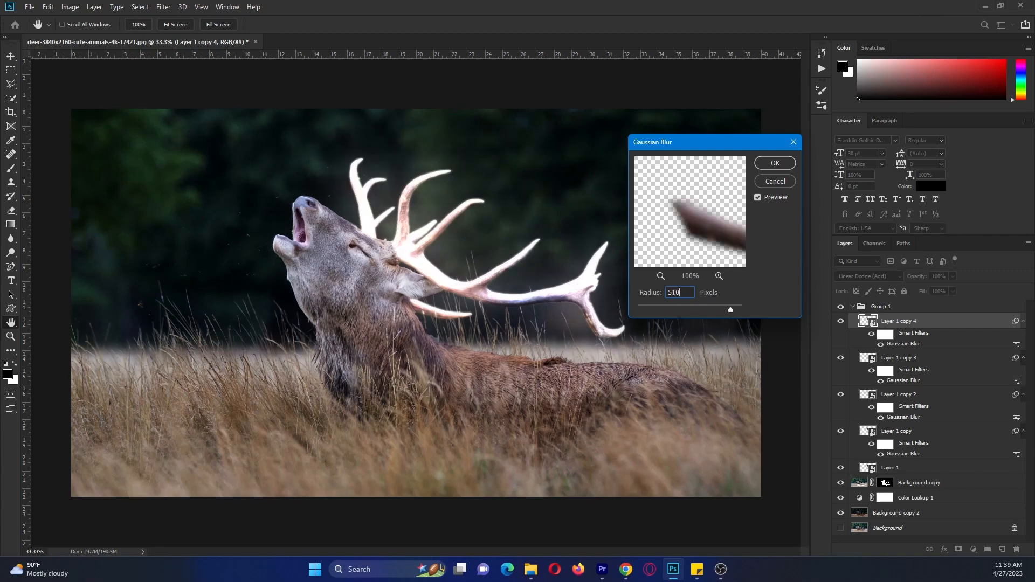
left_click(776, 163)
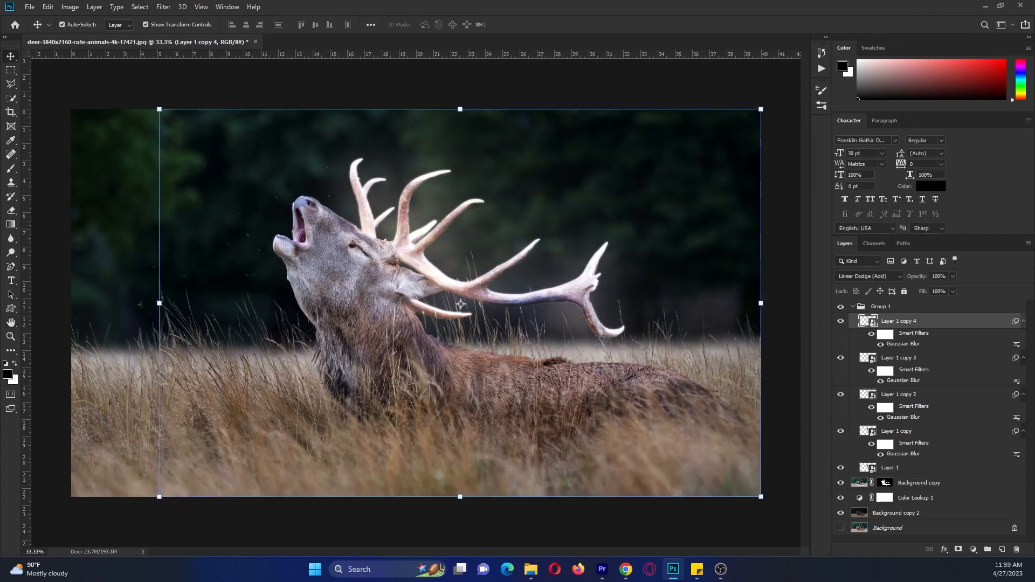
Step: Collapse Group 1 and compare the antler glow with the group hidden and shown
left_click(853, 306)
left_click(842, 308)
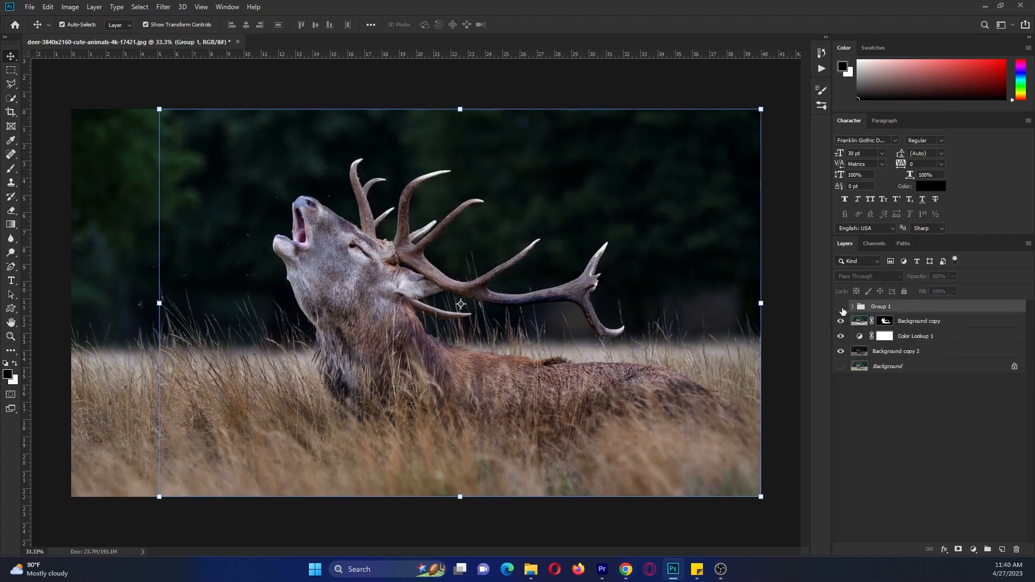
left_click(842, 308)
left_click(841, 308)
left_click(841, 308)
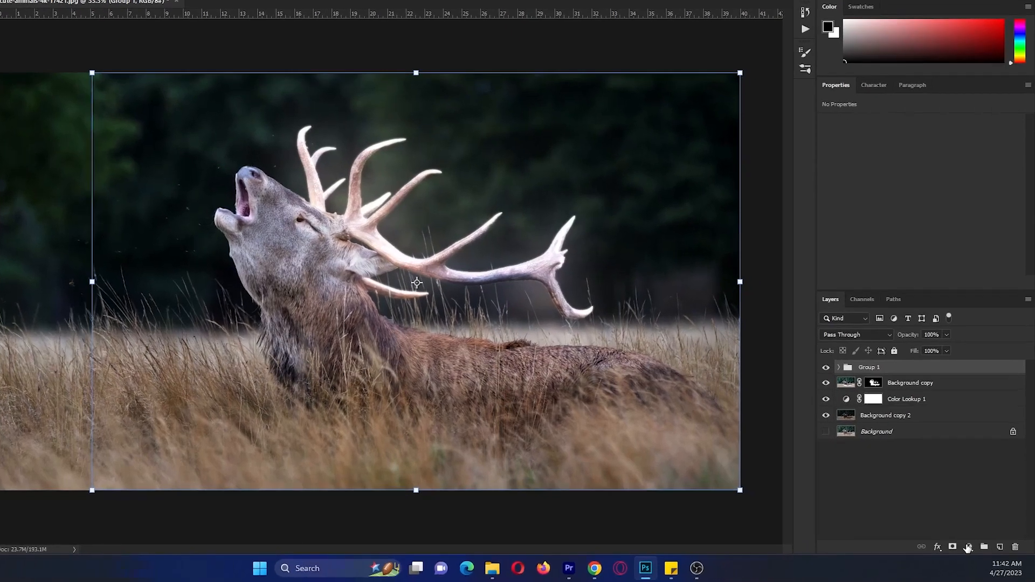
Step: Add a Hue/Saturation adjustment layer above Group 1 and clip it to the group
left_click(974, 549)
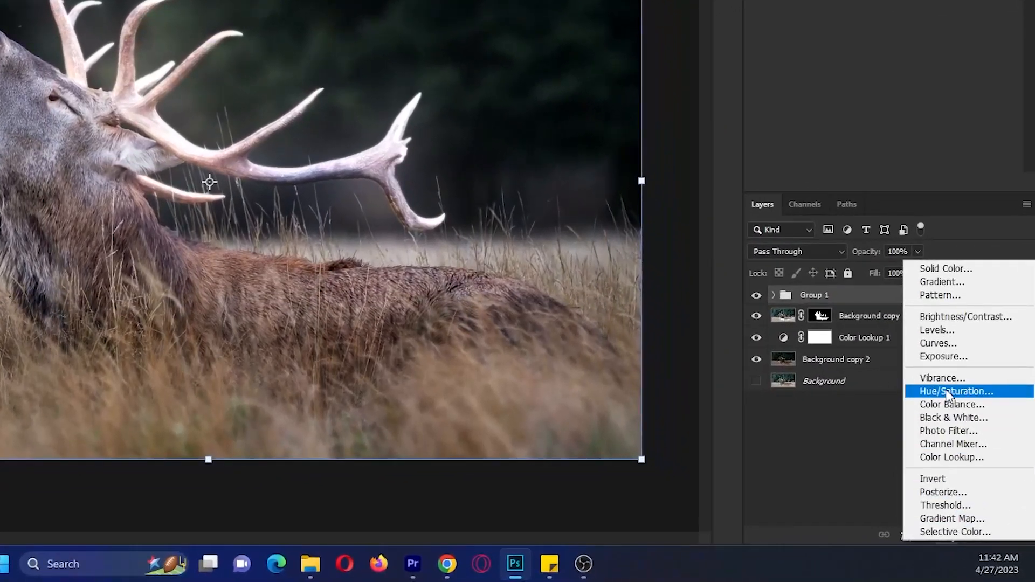
left_click(952, 396)
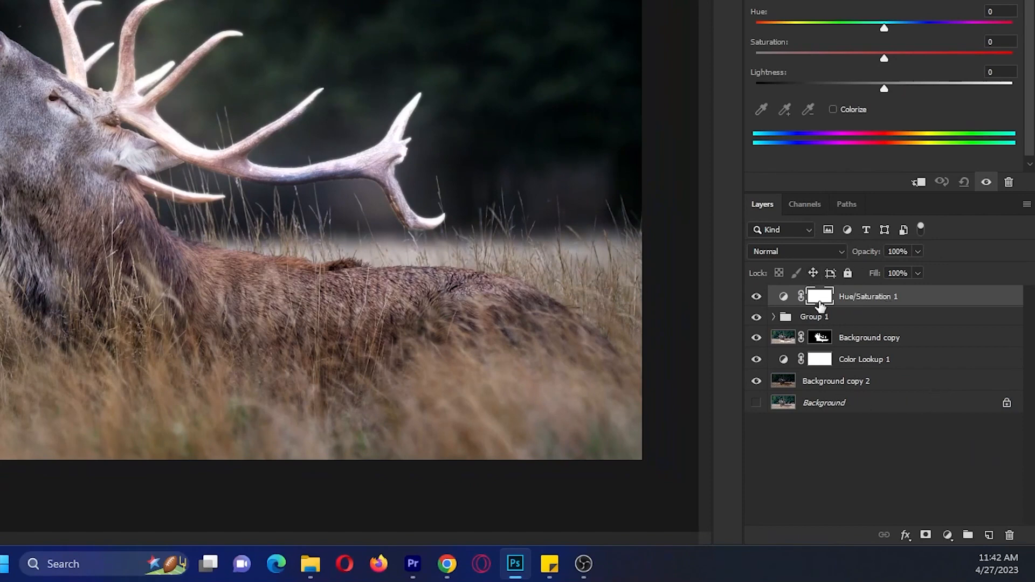
left_click(919, 183)
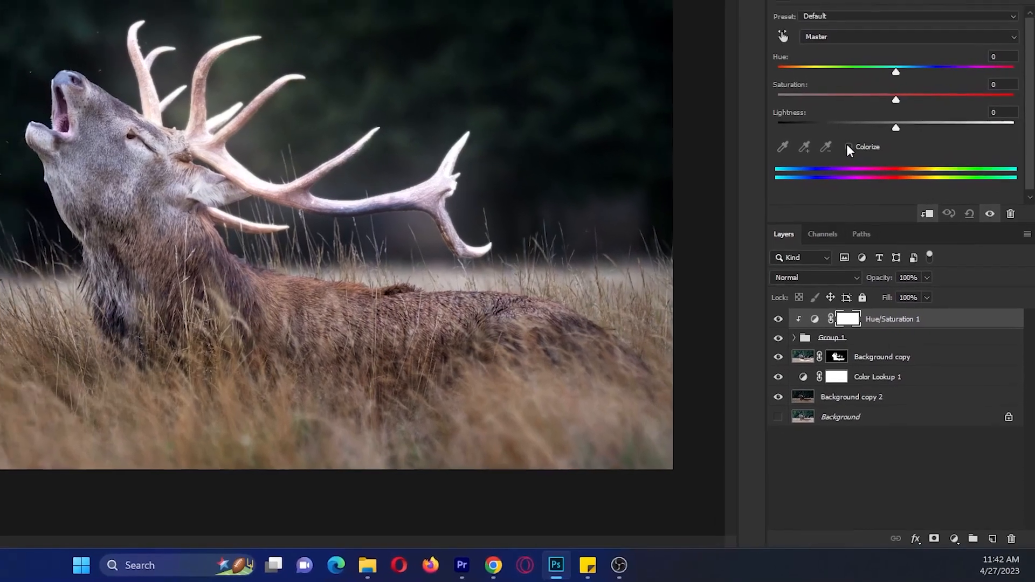
Step: Colorize the antler glow with the Hue/Saturation adjustment, setting saturation to 91 and hue to 42
left_click(837, 120)
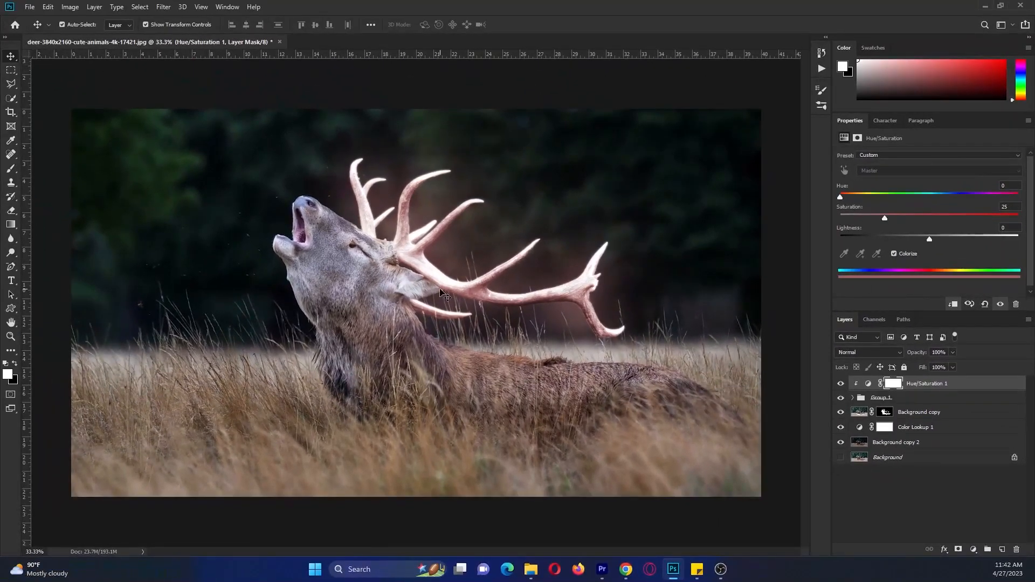
left_click_drag(885, 219, 1001, 218)
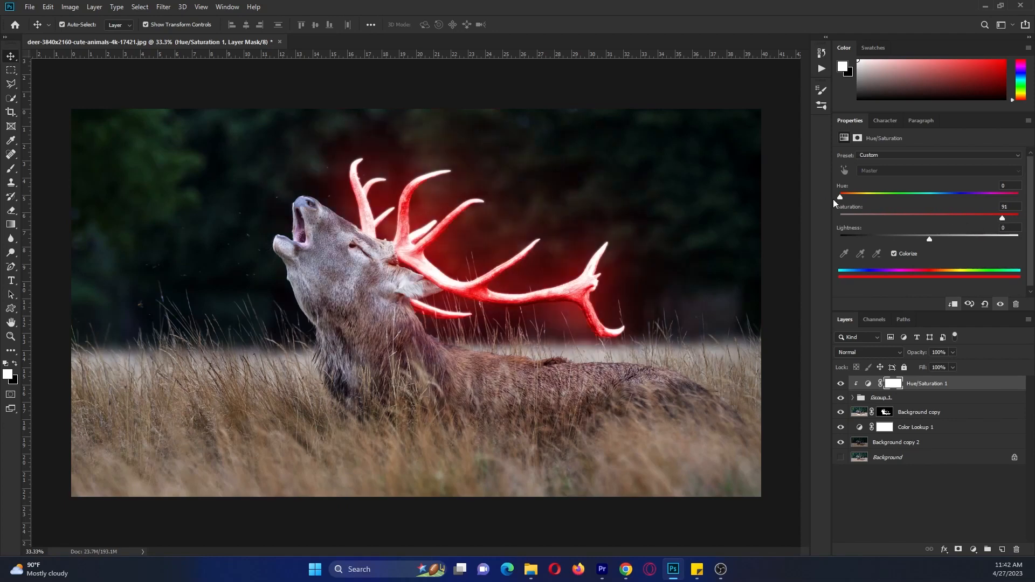
left_click_drag(839, 197, 861, 193)
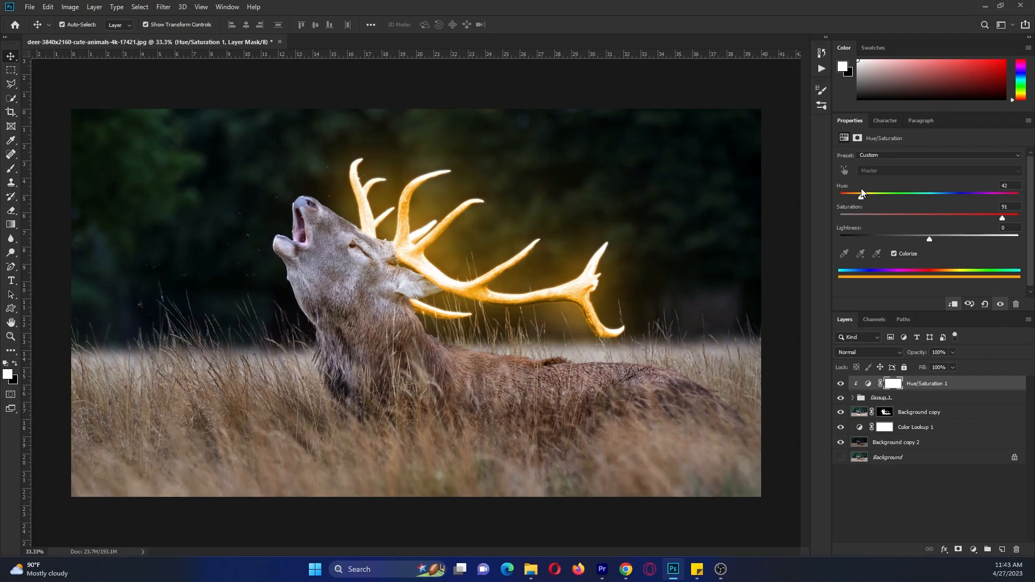
Step: Darken the Background copy 2 layer with a Curves adjustment, lowering the midpoint to input 146 and output 114
left_click(841, 443)
left_click(842, 442)
left_click(888, 448)
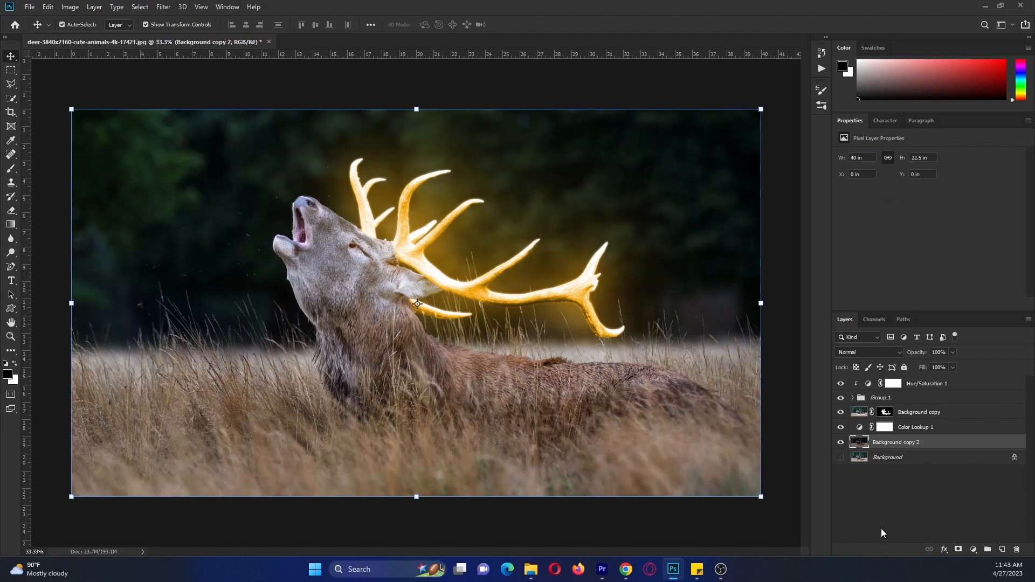
key("ctrl")
key("ctrl+m")
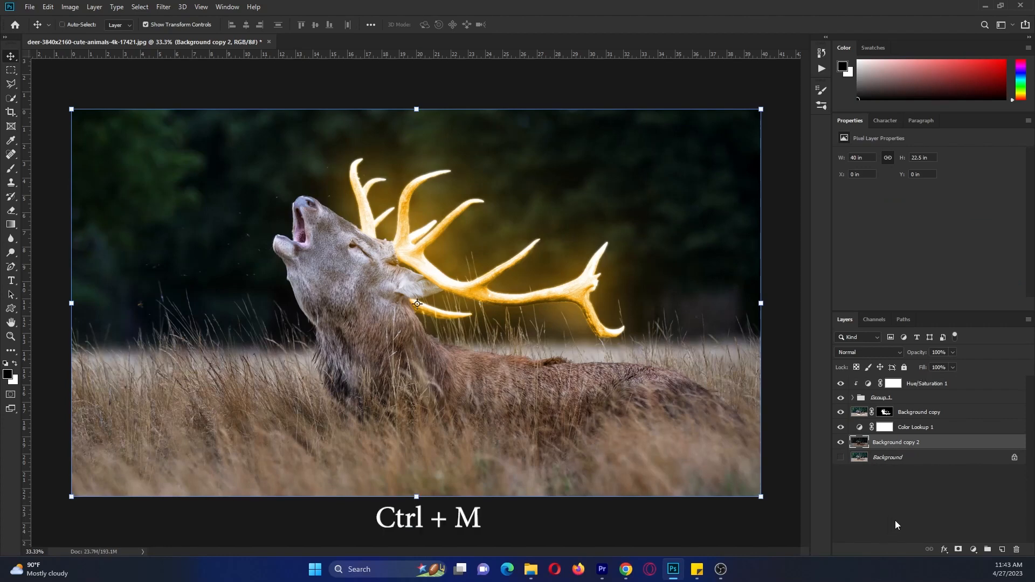
left_click_drag(728, 179, 738, 187)
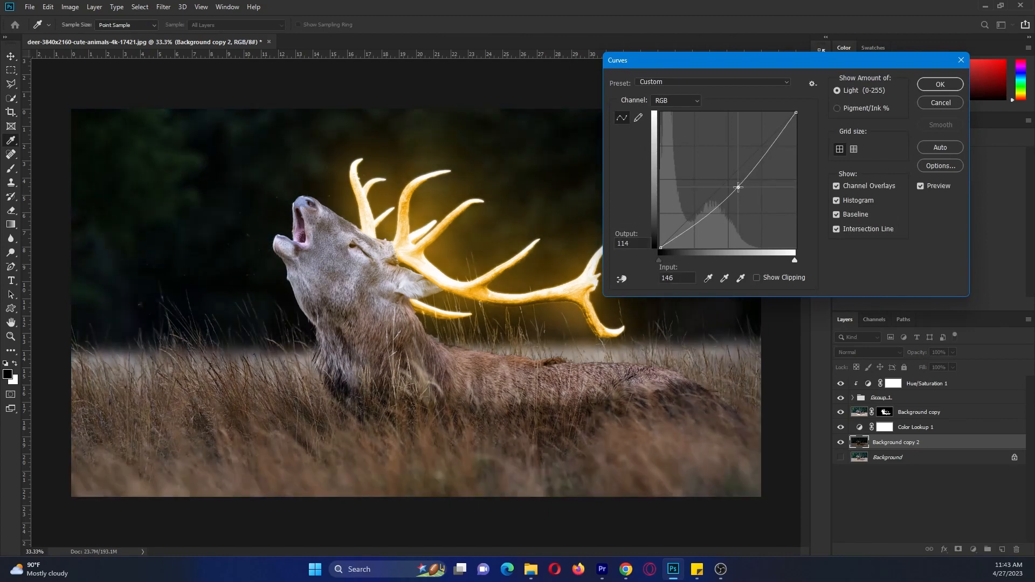
left_click(929, 83)
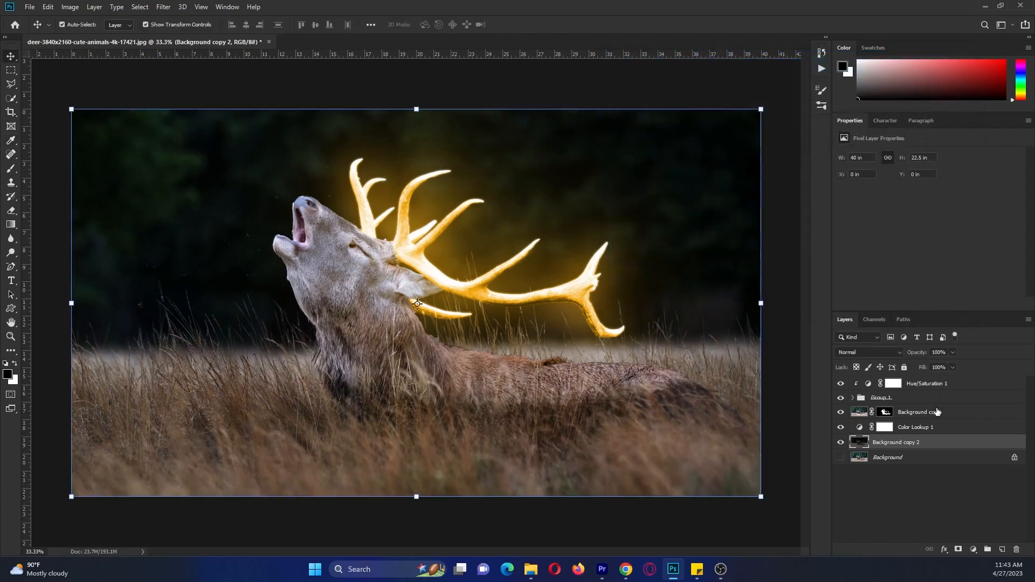
Step: Darken the deer's body on the Background copy layer with Curves, using a point at input 160 and output 113
left_click(841, 412)
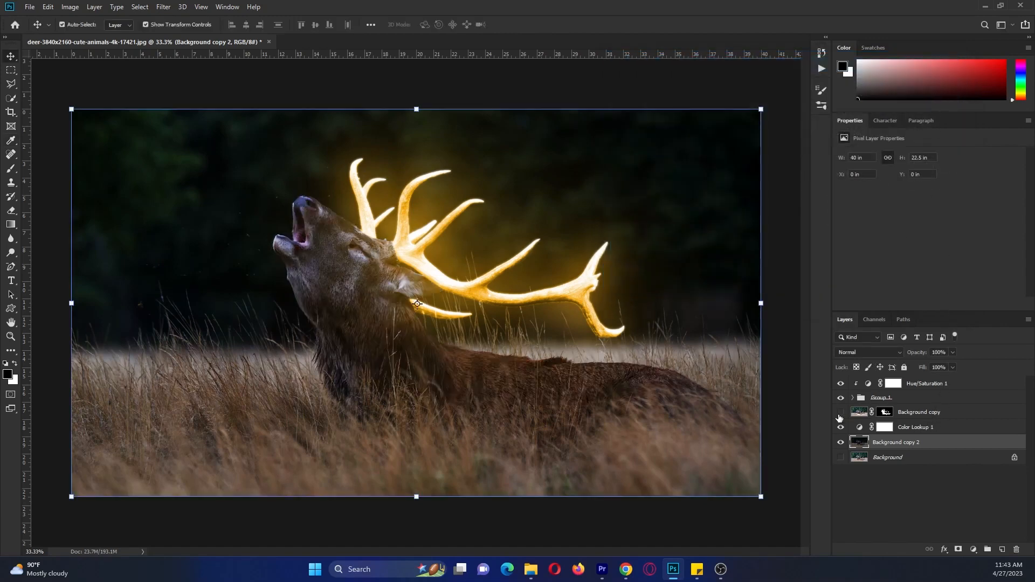
left_click(841, 412)
left_click(860, 413)
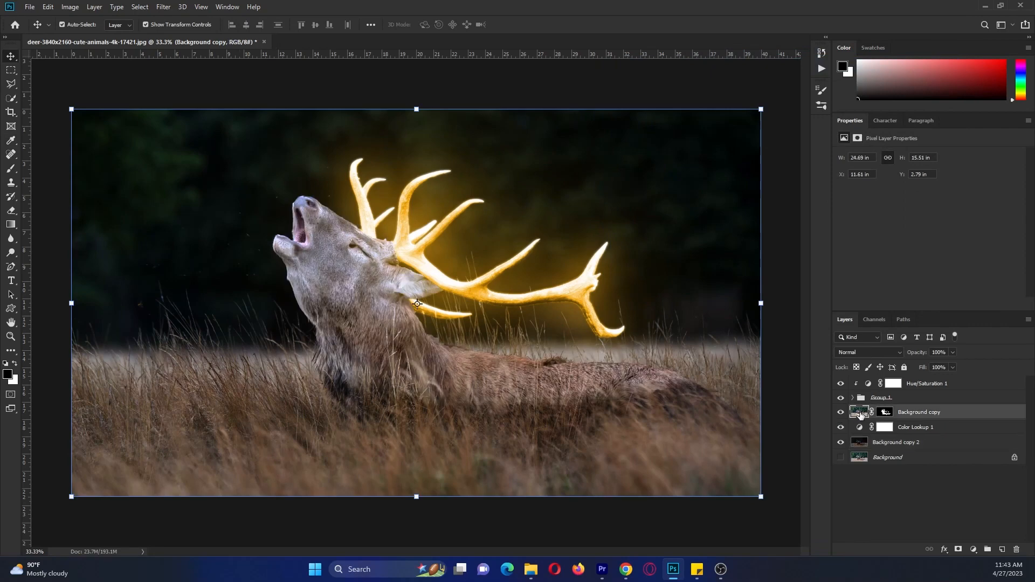
key("ctrl+m")
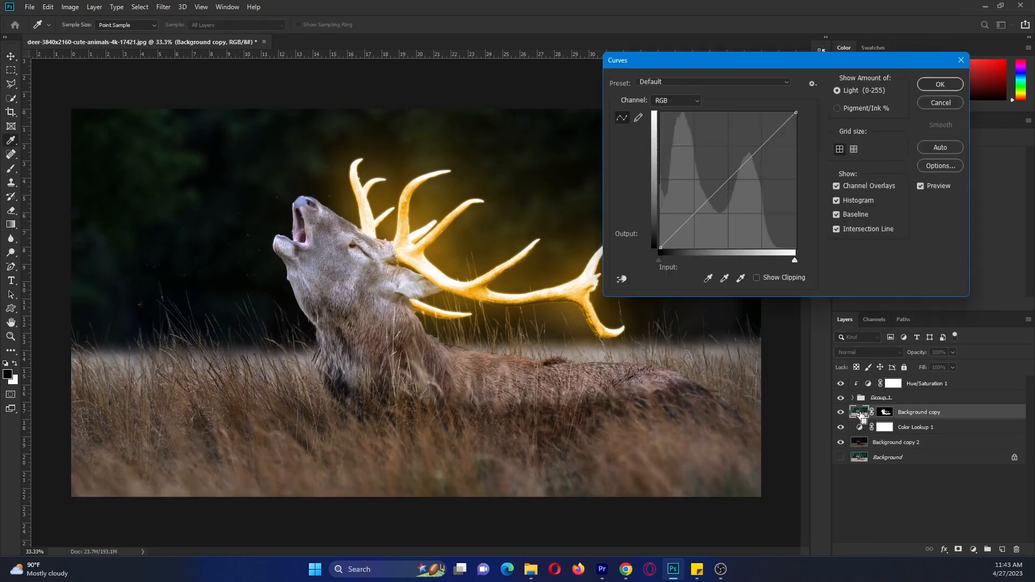
left_click_drag(728, 181, 746, 188)
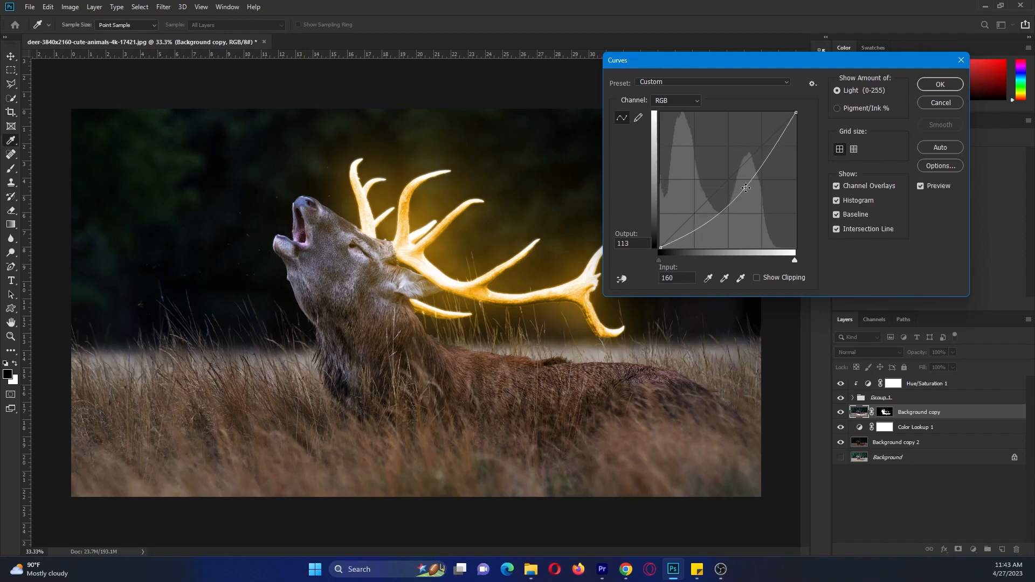
left_click(939, 86)
key("v")
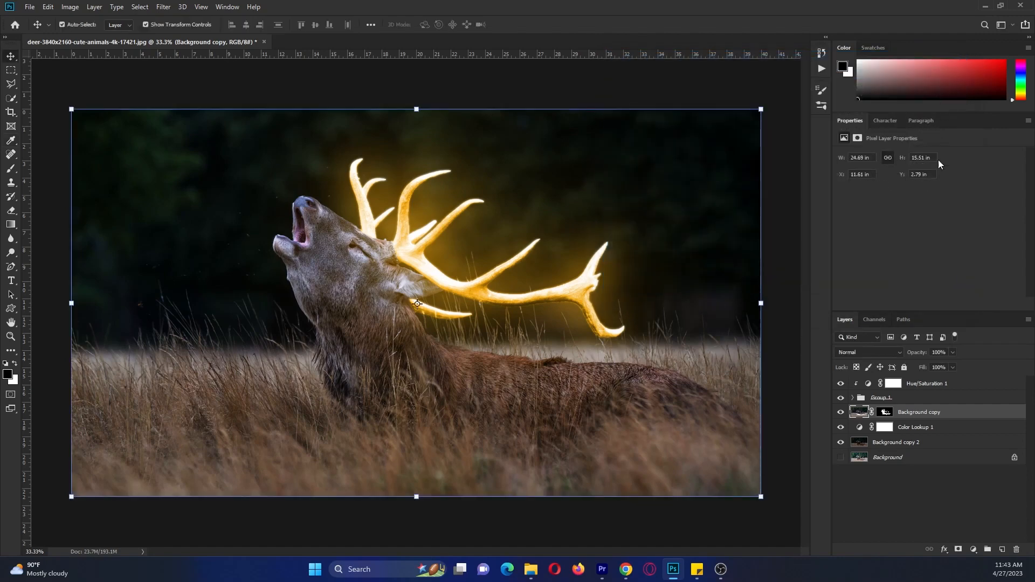
Step: Darken the midtones of the Background copy 2 layer slightly with a Levels adjustment
left_click(881, 444)
key("ctrl+l")
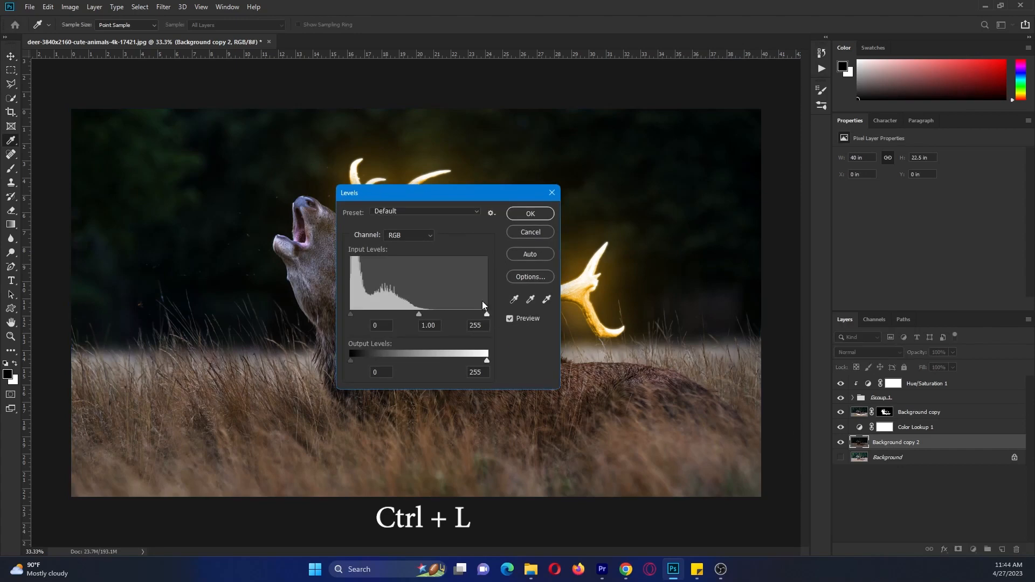
left_click_drag(452, 199, 706, 180)
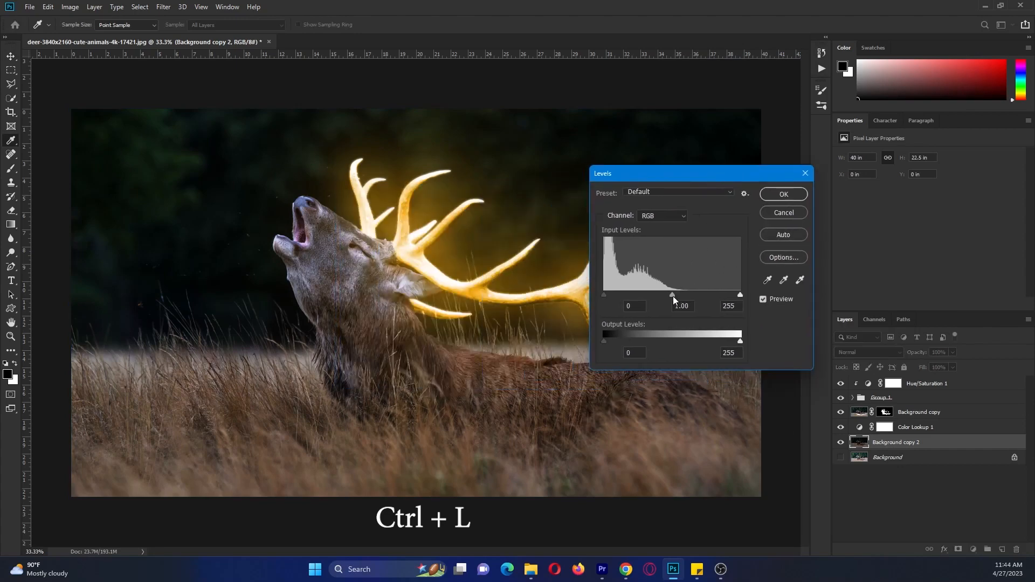
left_click_drag(672, 296, 679, 297)
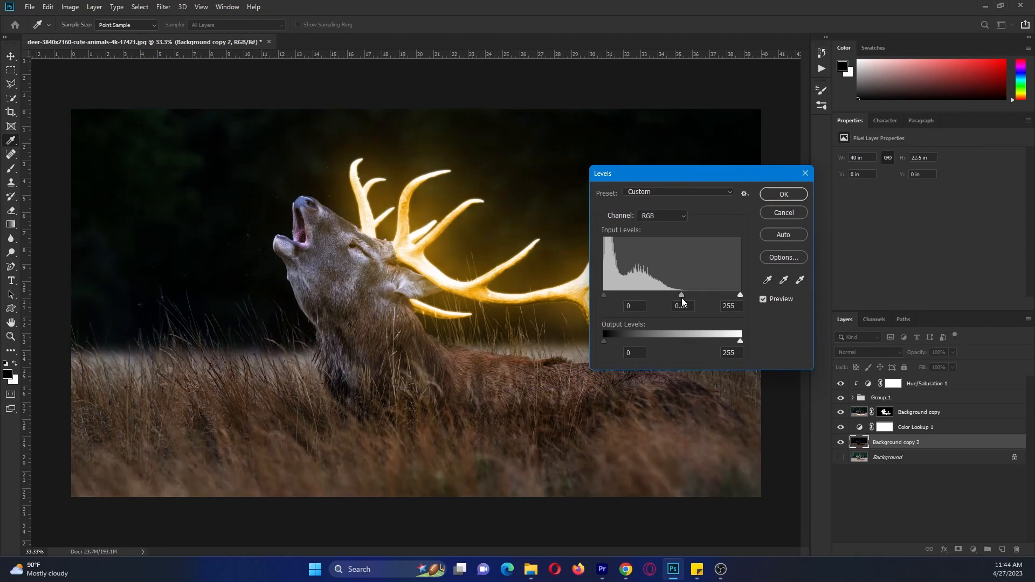
key("Return")
key("v")
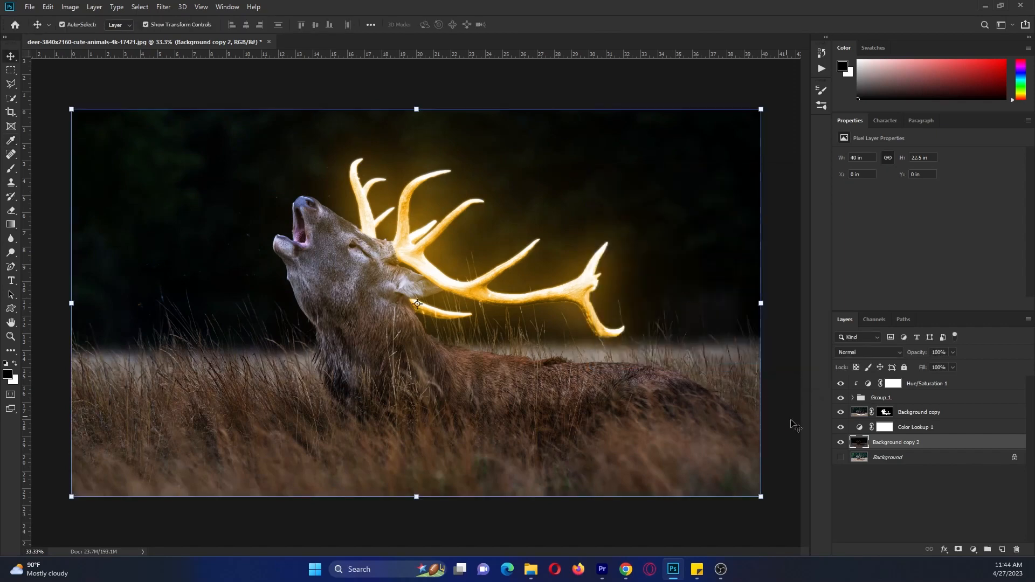
Step: Darken the midtones of the Background copy layer with Levels, setting the midtone input to 0.84
left_click(864, 414)
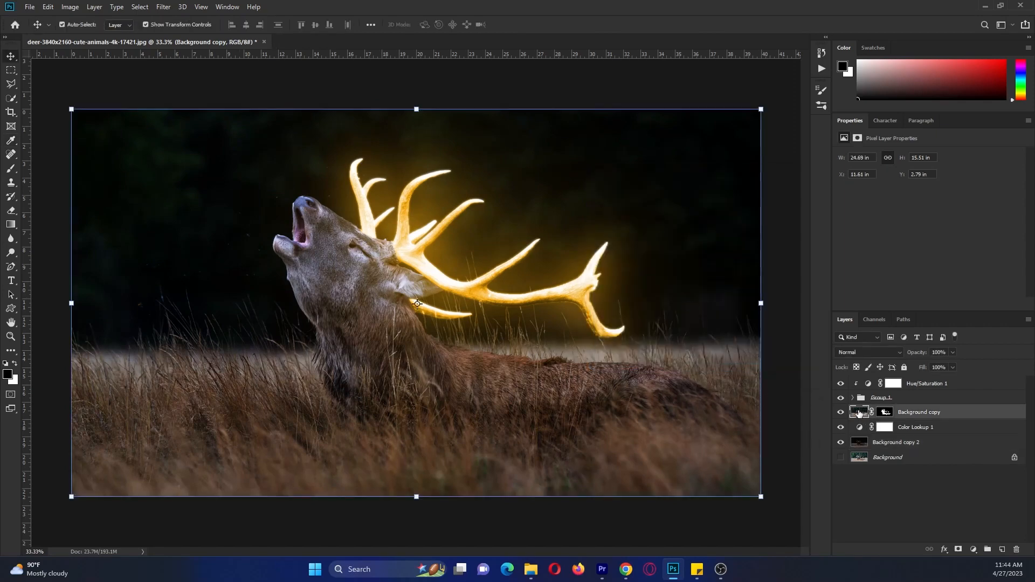
key("ctrl+l")
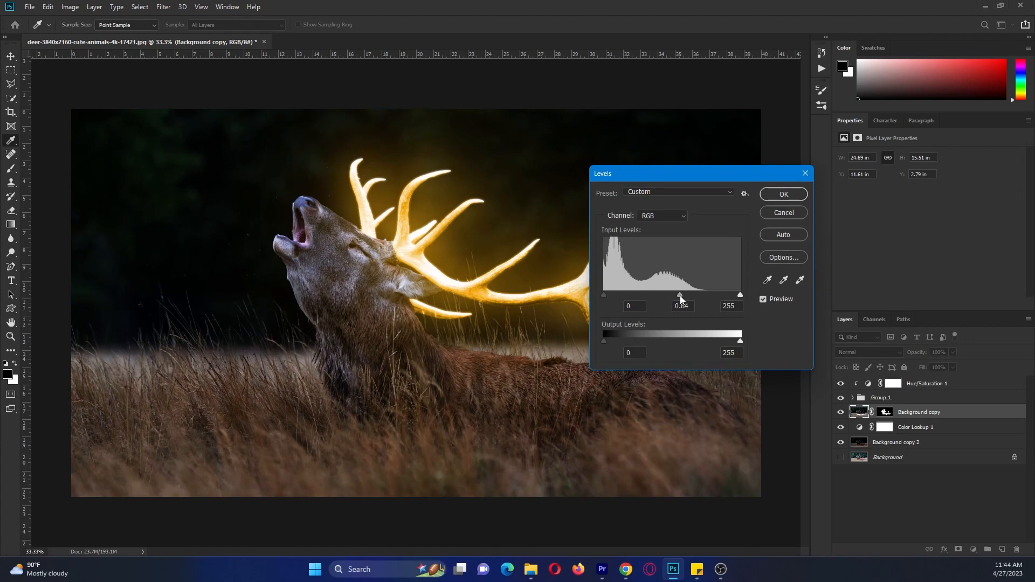
key("Return")
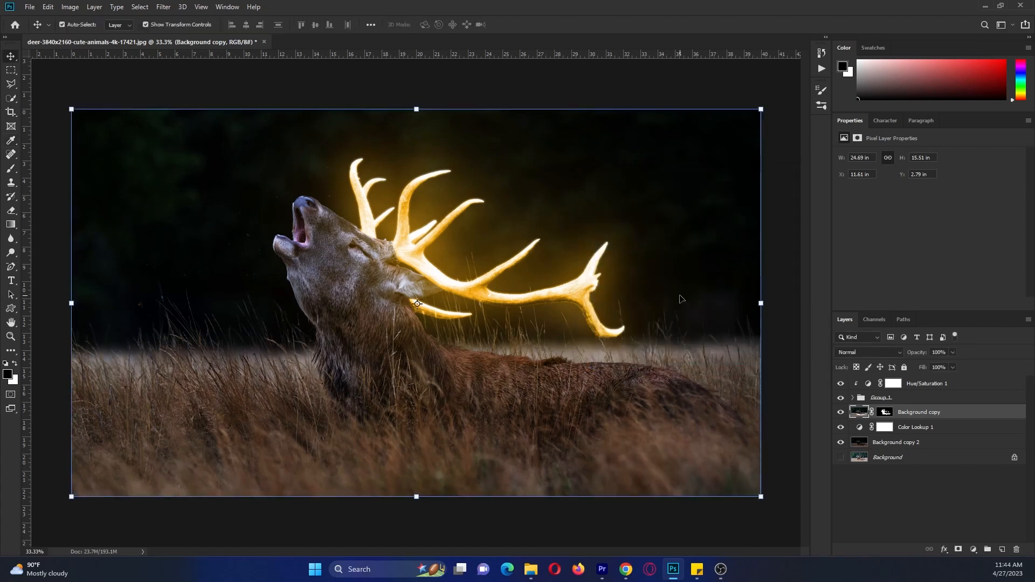
Step: Try green and teal glow colors on the Hue/Saturation 1 layer, including hues 113 and 167
left_click(921, 384)
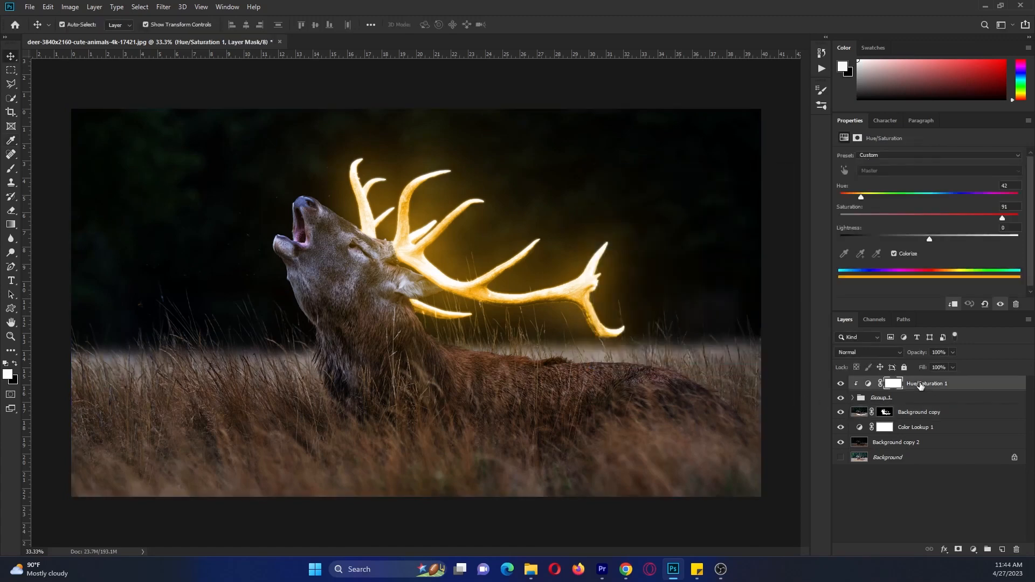
left_click_drag(861, 199, 892, 203)
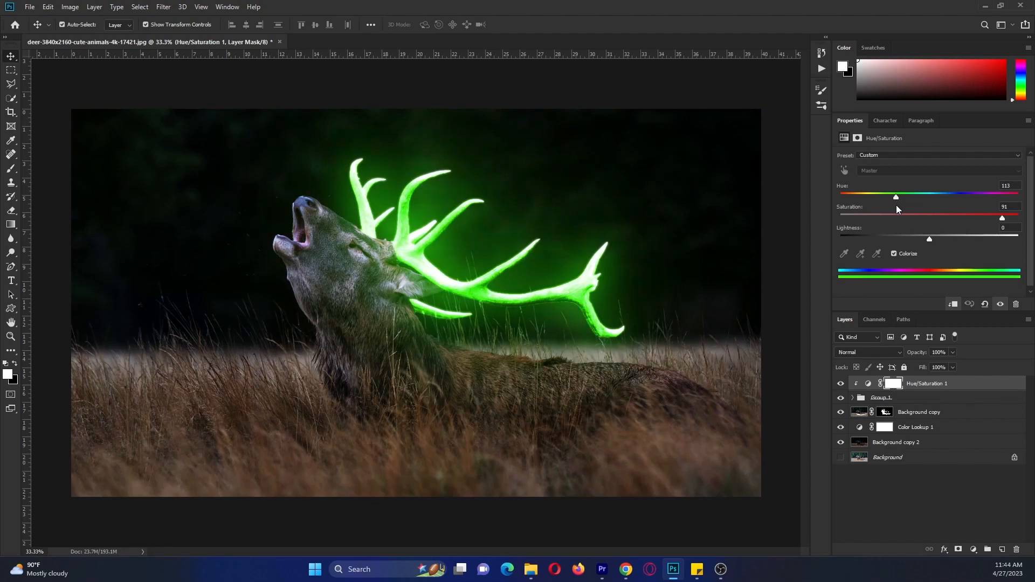
left_click_drag(897, 206, 901, 207)
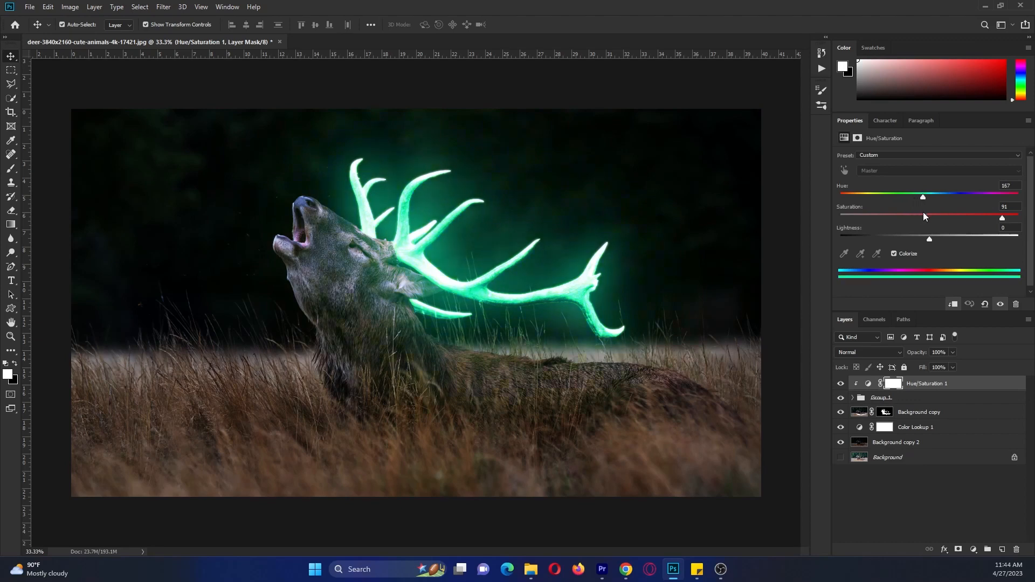
left_click_drag(924, 213, 927, 241)
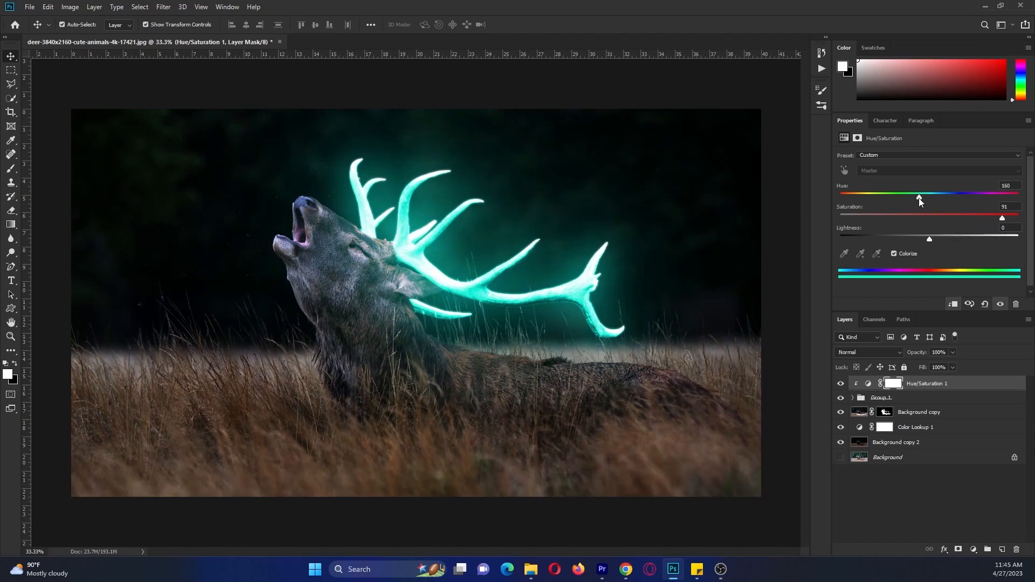
Step: Turn the antler glow orange by setting the Hue/Saturation 1 layer's hue to 25 and saturation to 100
left_click_drag(915, 198, 853, 203)
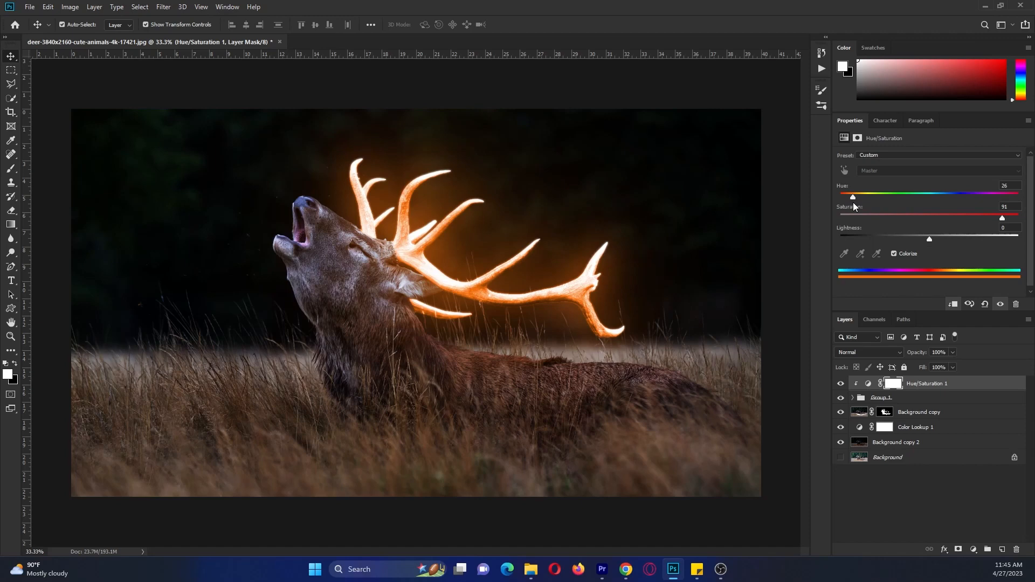
left_click_drag(1001, 220, 1020, 220)
left_click_drag(853, 199, 884, 213)
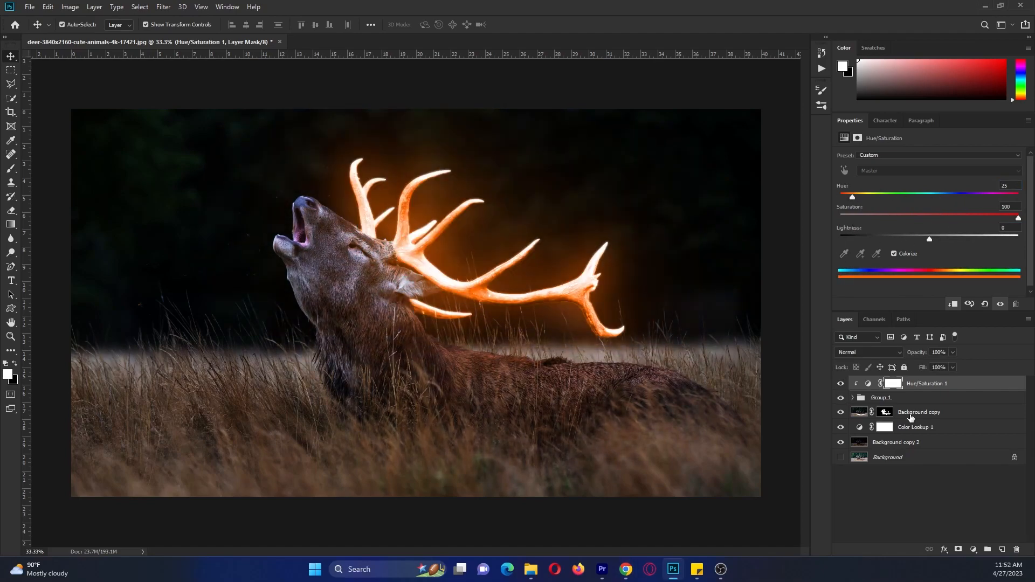
Step: Add a Curves adjustment above the Background copy layer and pull the RGB curve down slightly to darken the midtones
left_click(913, 416)
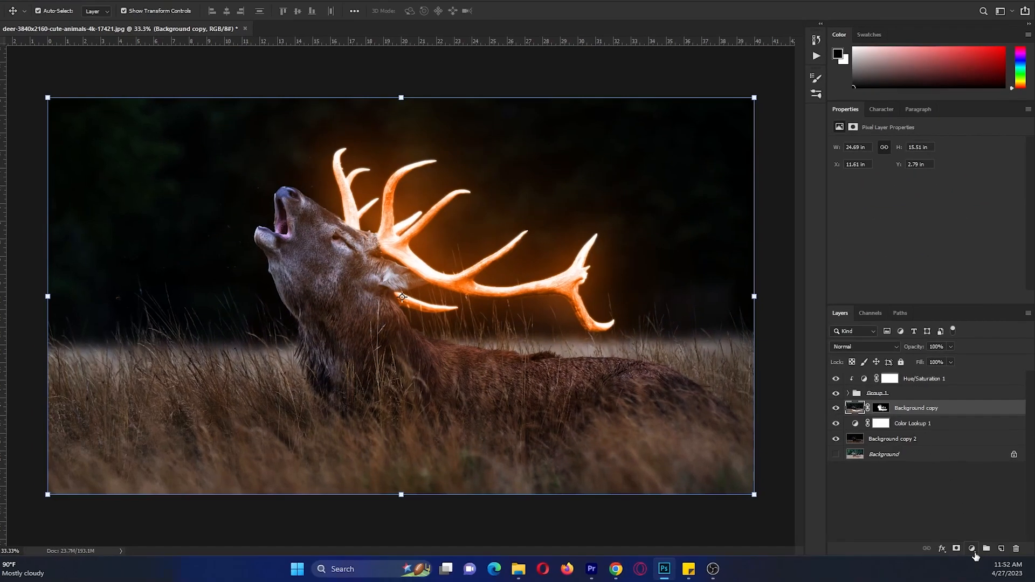
left_click(973, 549)
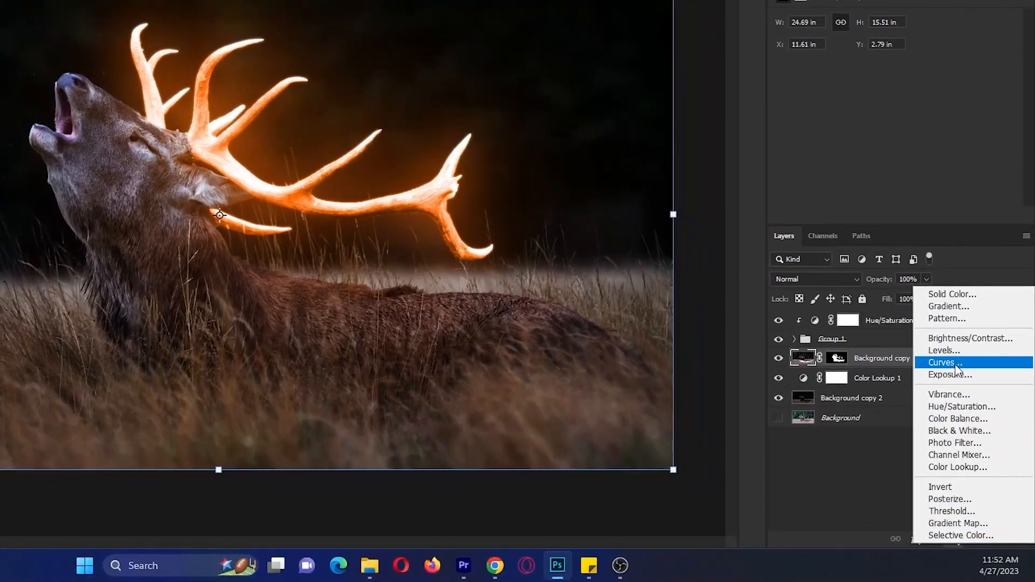
left_click(956, 366)
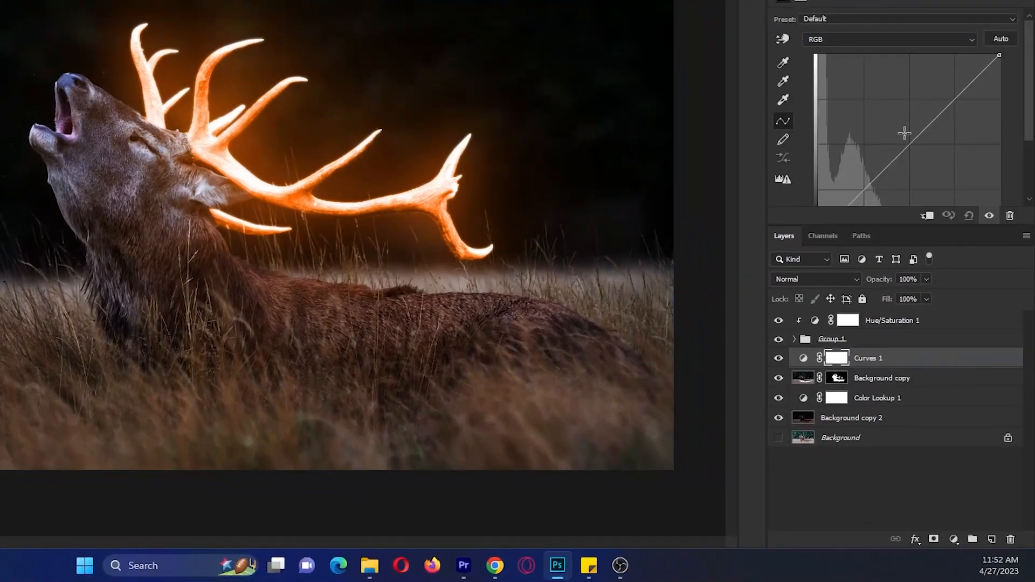
left_click_drag(922, 136, 937, 142)
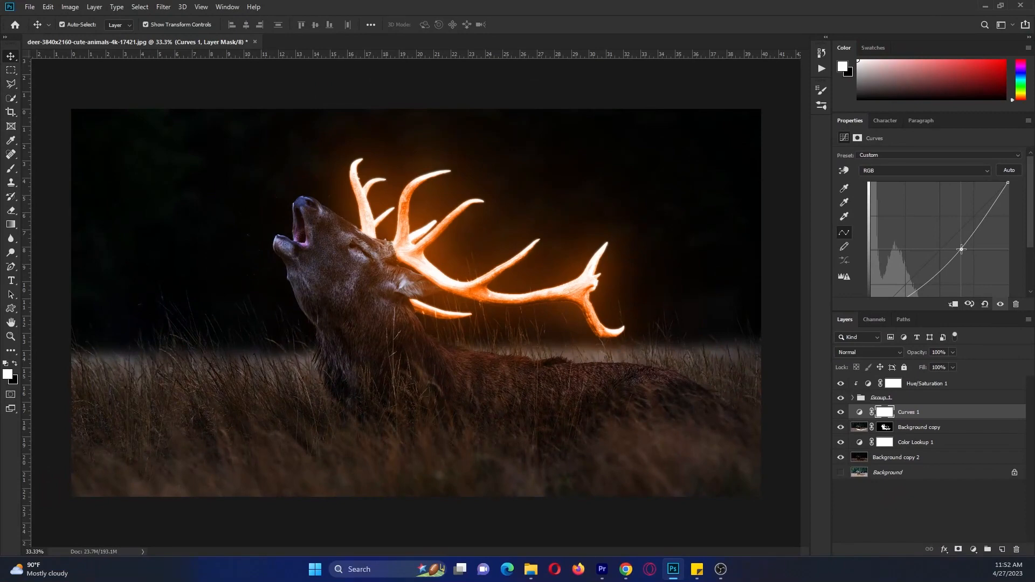
left_click_drag(962, 249, 962, 246)
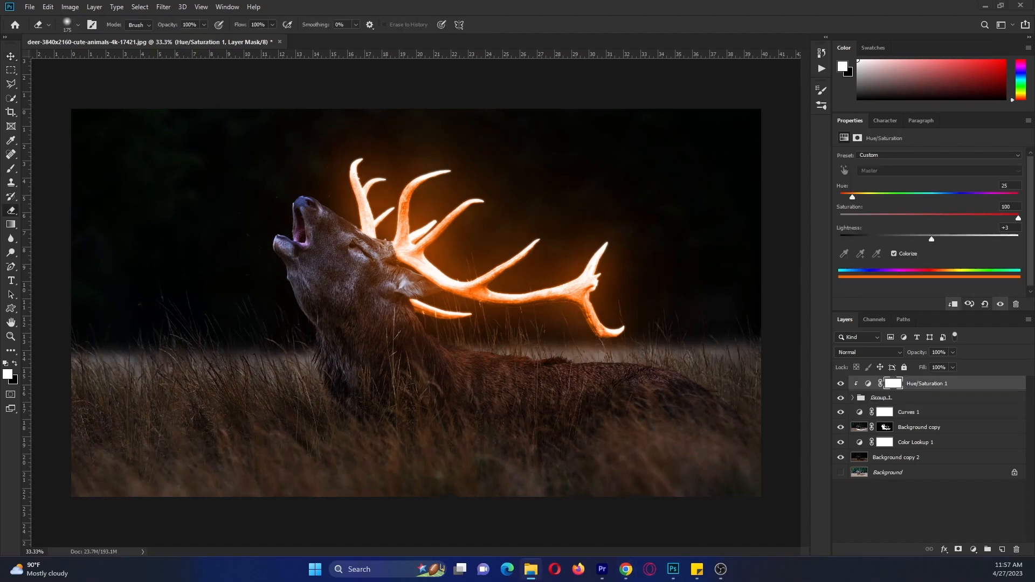
Step: Place the starry sky image above all layers and scale it to about 46.55% so it covers the whole canvas
left_click_drag(305, 231, 492, 236)
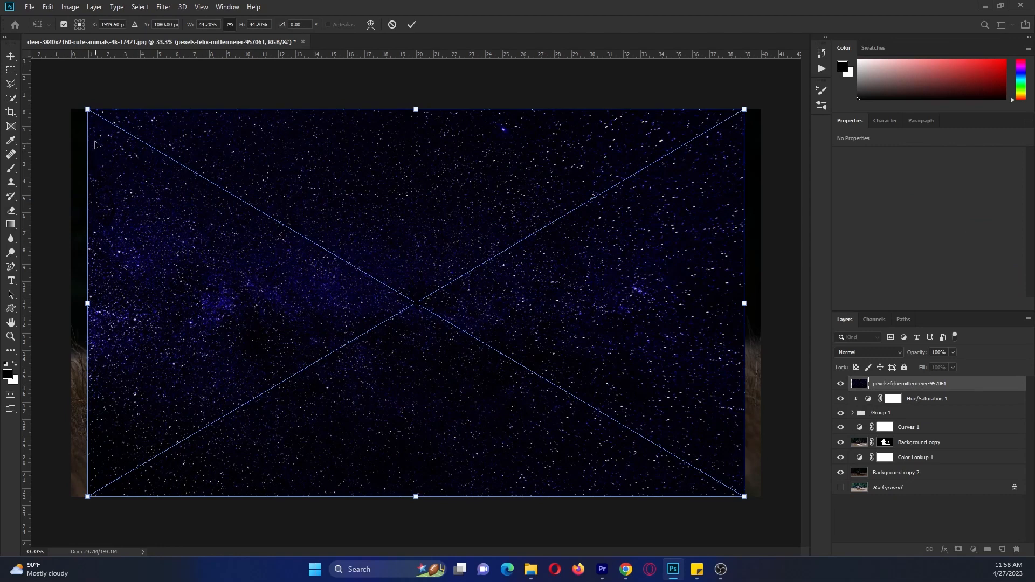
left_click_drag(87, 108, 70, 99)
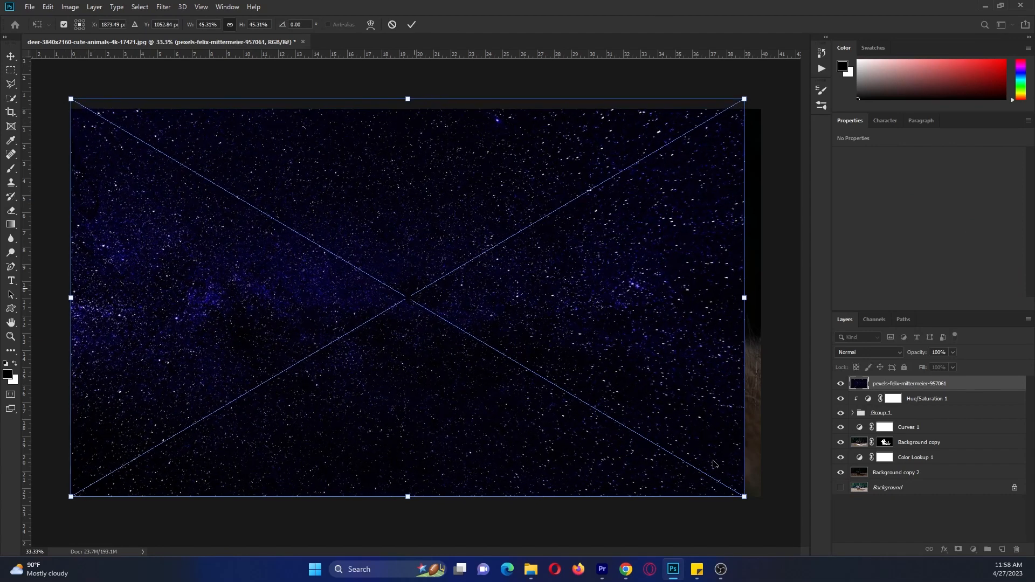
left_click_drag(744, 497, 763, 507)
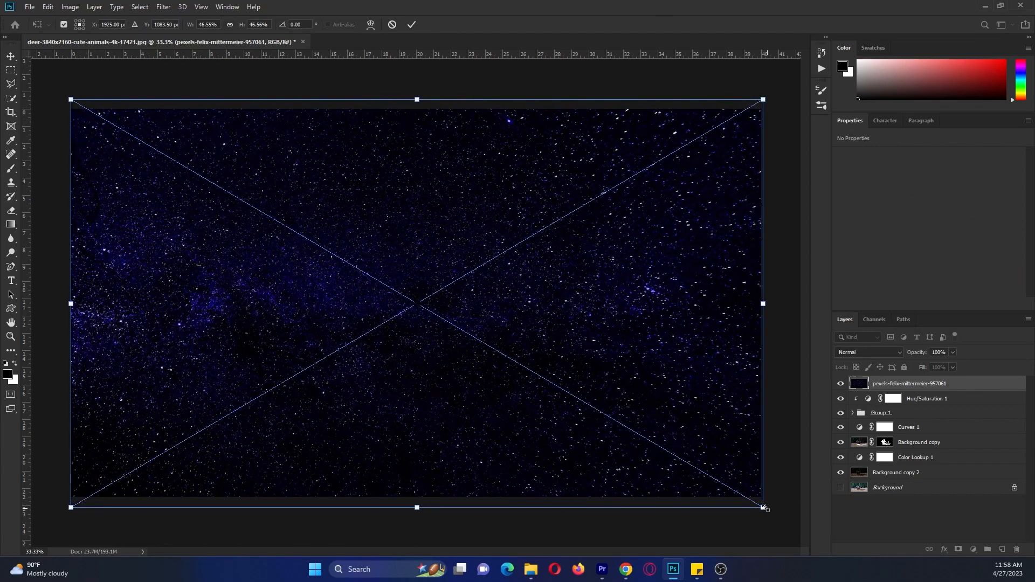
key("e")
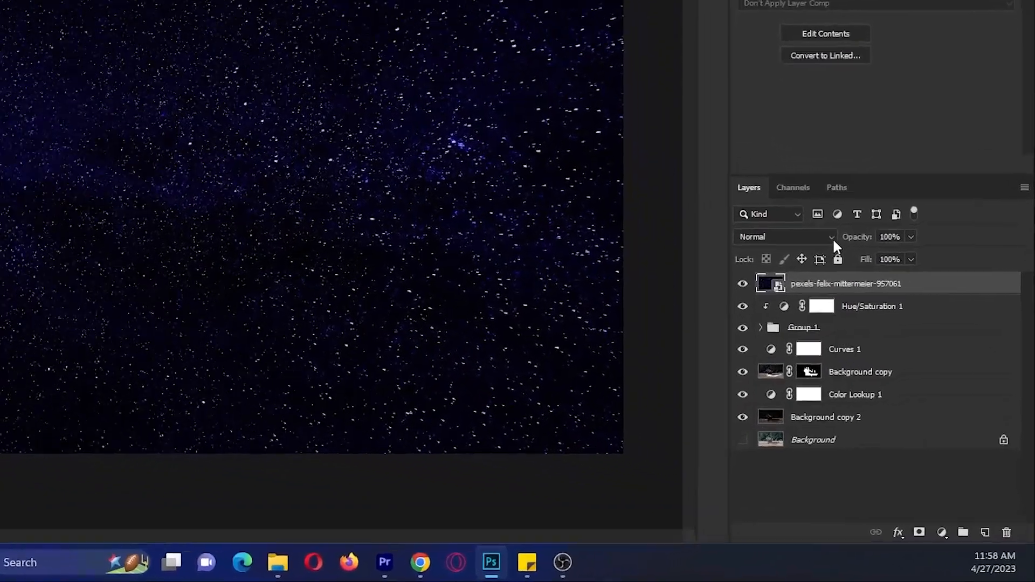
Step: Set the starry sky layer's blend mode to Screen and hide its contents with an inverted, black layer mask
left_click(899, 352)
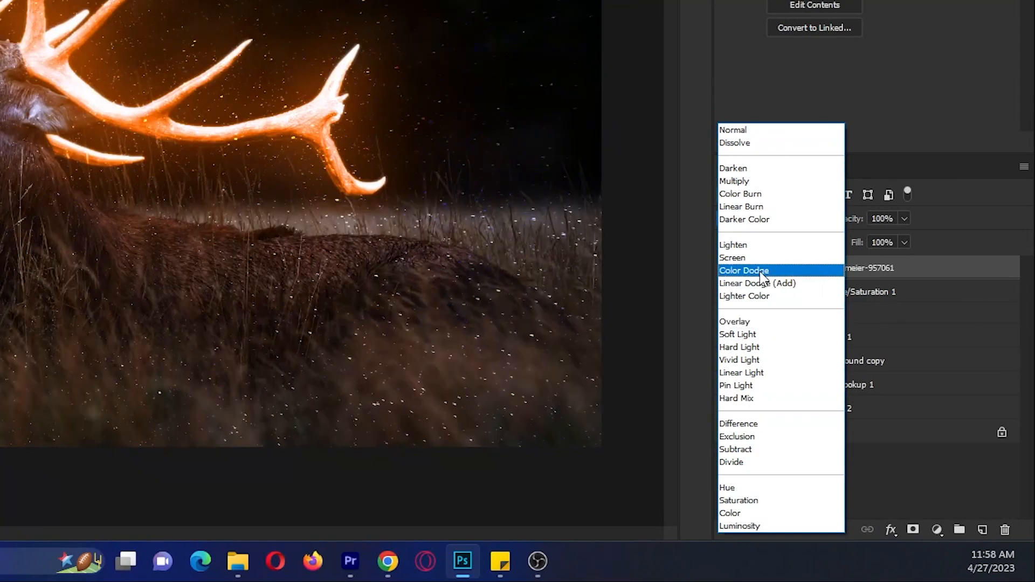
left_click(755, 262)
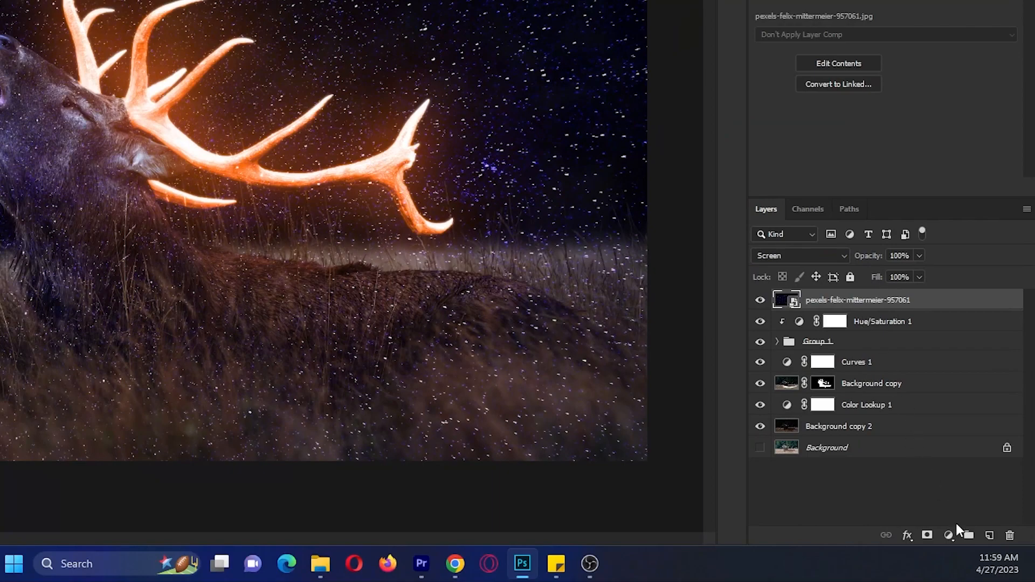
left_click(912, 530)
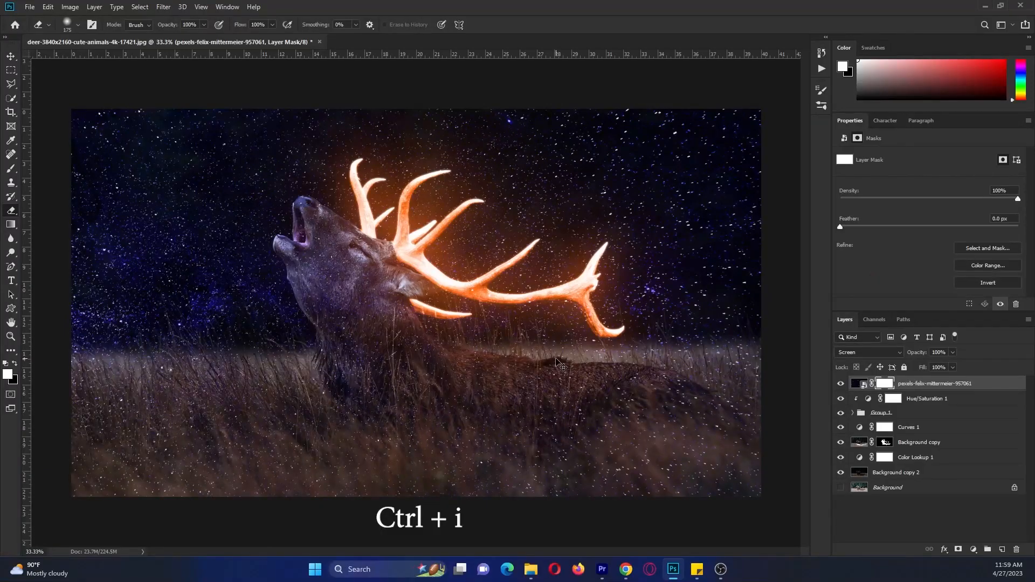
key("ctrl+i")
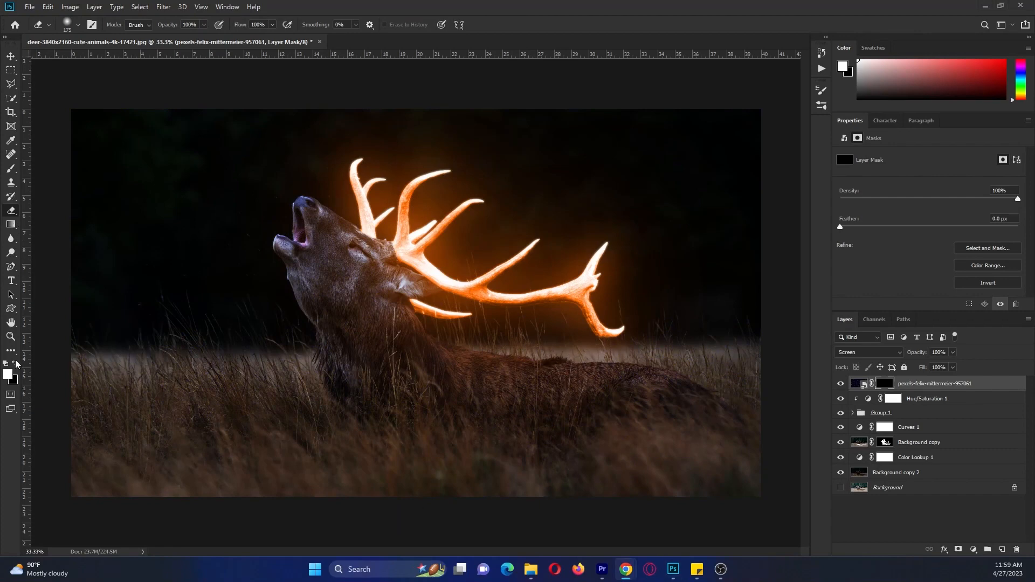
Step: Try to reveal stars around the front antler by painting the starry sky layer's mask with a hard 150 px white brush
left_click(20, 169)
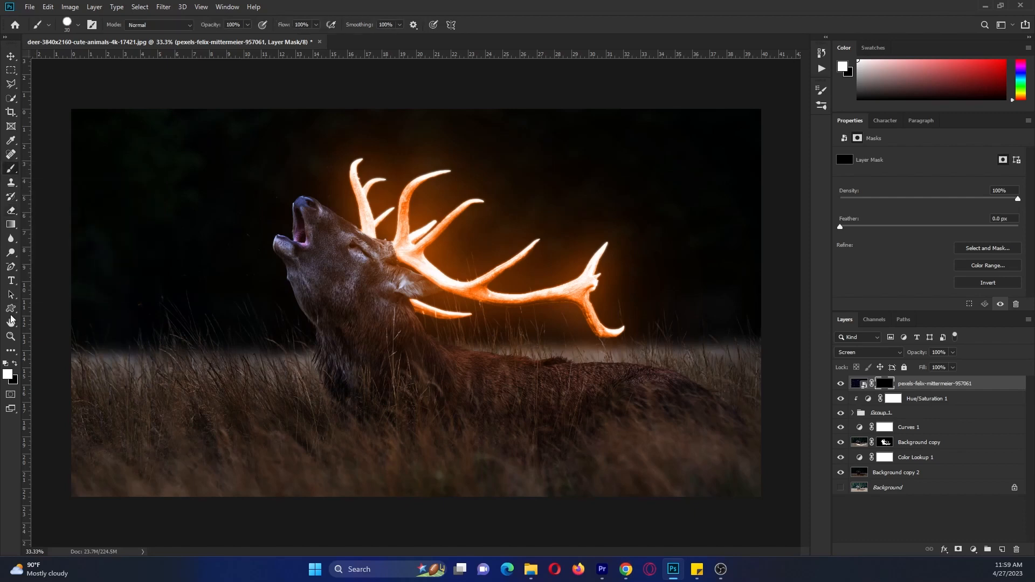
left_click(14, 363)
left_click(15, 362)
key("bracketright")
key("bracketright")
key("bracketright")
key("bracketright")
key("bracketright")
key("bracketright")
key("bracketright")
key("bracketright")
key("bracketright")
scroll(364, 205, "up", 2)
scroll(363, 199, "up", 1)
key("bracketleft")
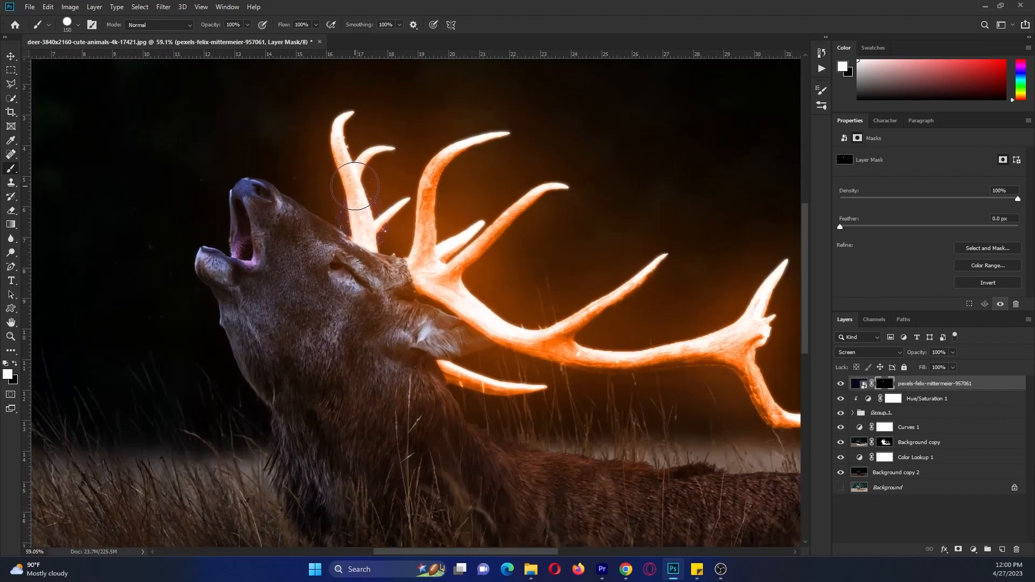
Step: Set the brush to Soft Round with a 300 px size and 0% hardness
key("bracketright")
key("bracketright")
key("bracketright")
key("bracketright")
scroll(273, 212, "down", 2)
scroll(286, 215, "down", 1)
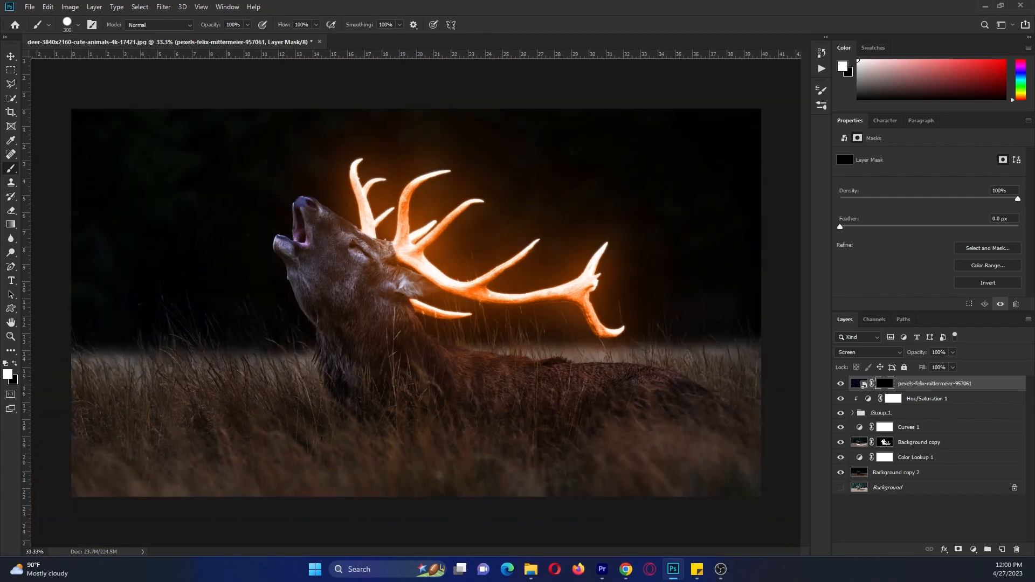
left_click(78, 25)
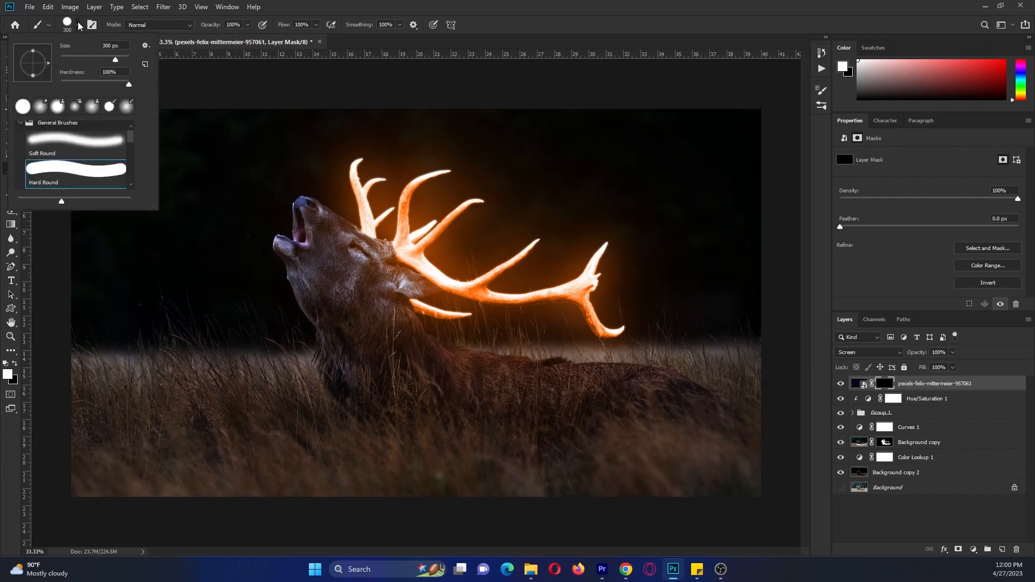
left_click_drag(114, 84, 61, 85)
scroll(81, 147, "up", 1)
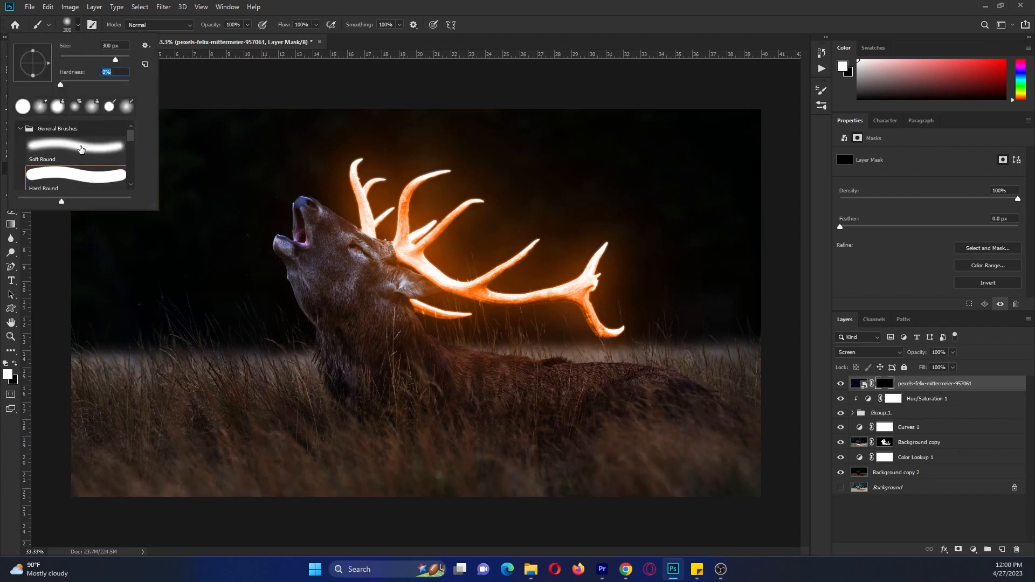
left_click(81, 150)
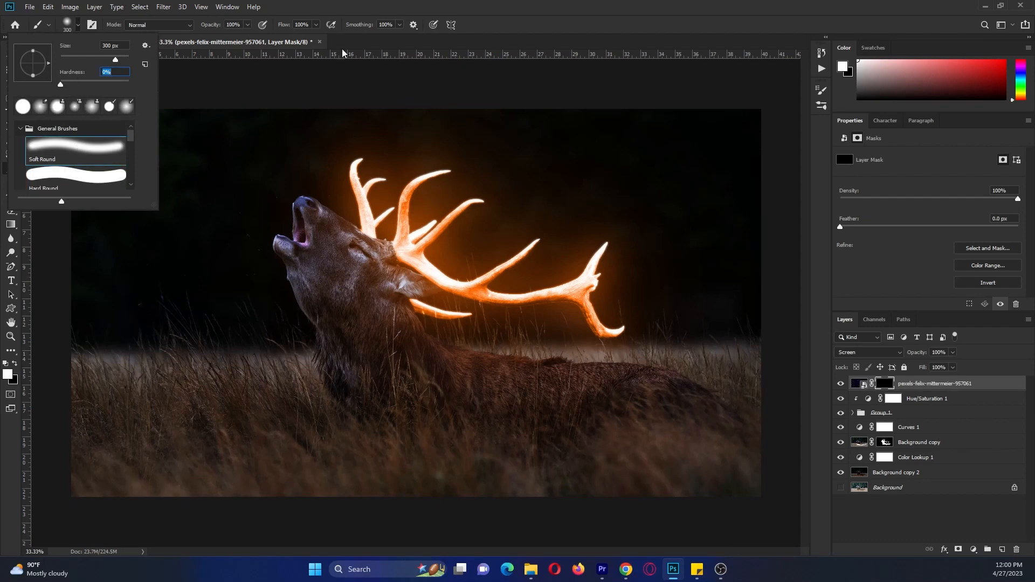
left_click(409, 12)
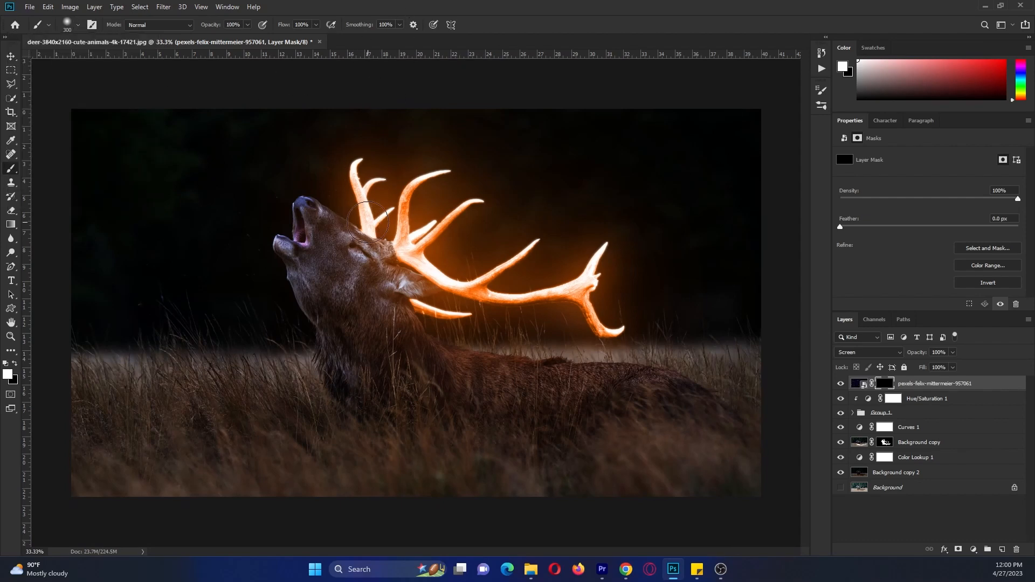
Step: Paint white on the starry sky layer's mask to reveal stars around the front antler and the base of the rear antler
key("bracketleft")
left_click_drag(358, 171, 373, 222)
key("bracketright")
mouse_move(402, 219)
left_mouse_down()
mouse_move(400, 239)
mouse_move(451, 278)
left_mouse_up()
Step: Reveal stars along the long rear antler on the starry sky mask, varying the soft brush size and ending at 90 px
key("bracketleft")
key("bracketleft")
key("bracketleft")
key("bracketleft")
key("bracketleft")
key("bracketleft")
key("bracketleft")
key("bracketright")
key("bracketright")
key("bracketright")
key("bracketright")
key("bracketright")
key("bracketright")
key("bracketright")
key("bracketright")
left_click_drag(557, 294, 456, 287)
key("bracketleft")
key("bracketleft")
key("bracketleft")
key("bracketleft")
key("bracketleft")
key("bracketleft")
key("bracketleft")
key("bracketleft")
key("bracketleft")
key("bracketleft")
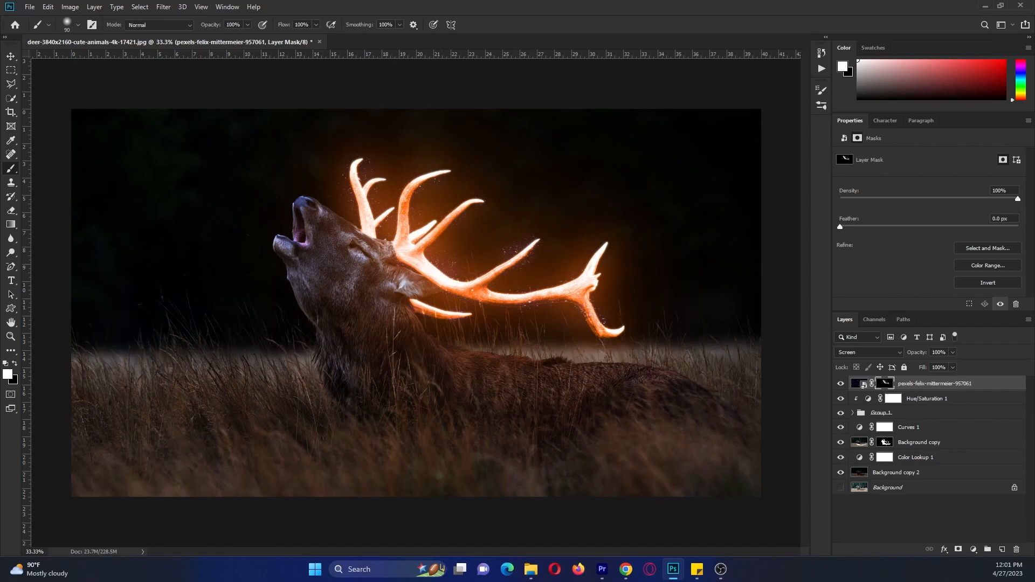
Step: Add an empty layer on top and a Color Lookup adjustment above it using the Crisp_Warm.look 3D LUT
left_click(1002, 549)
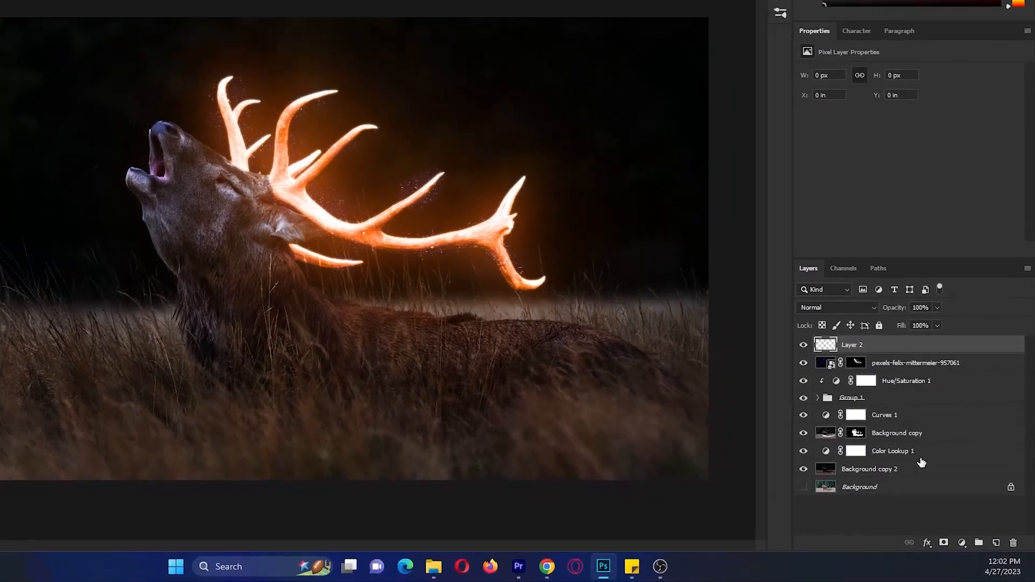
left_click(961, 543)
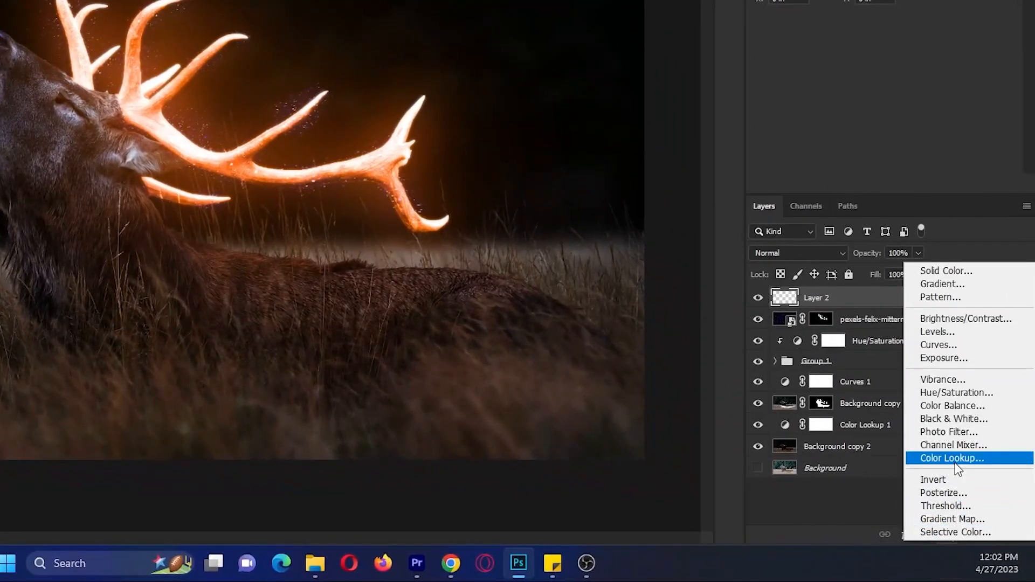
left_click(955, 464)
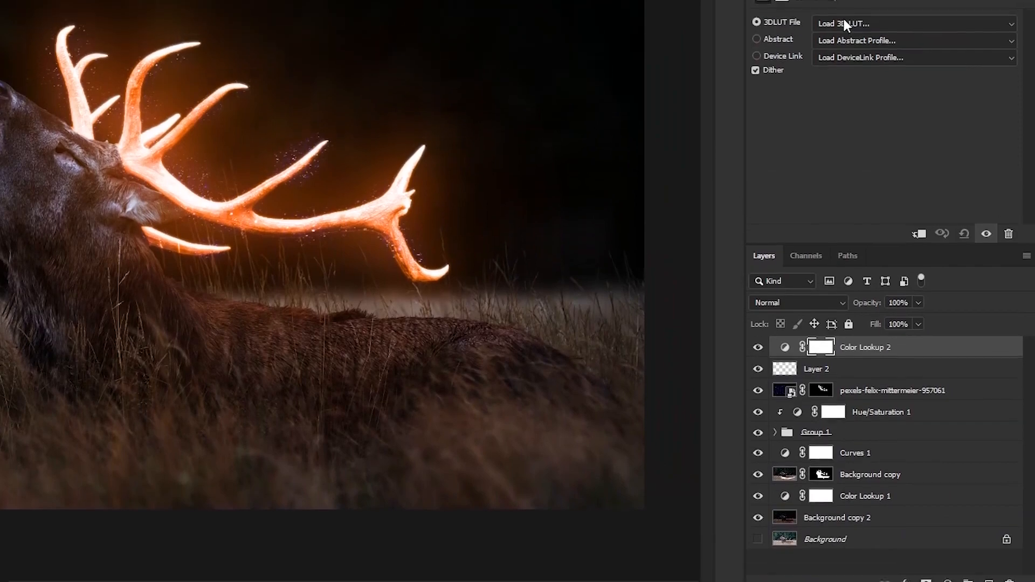
left_click(843, 22)
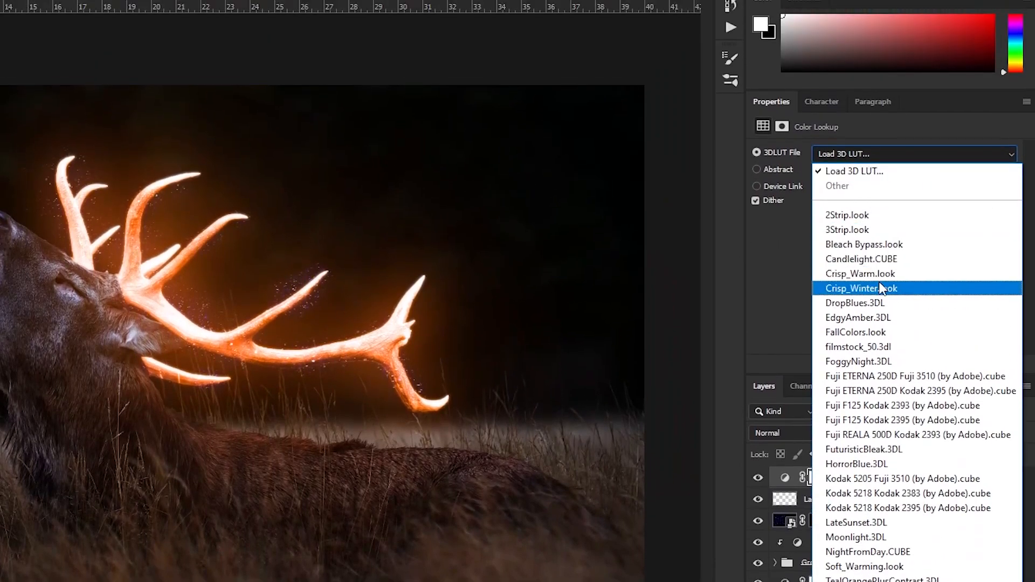
left_click(878, 275)
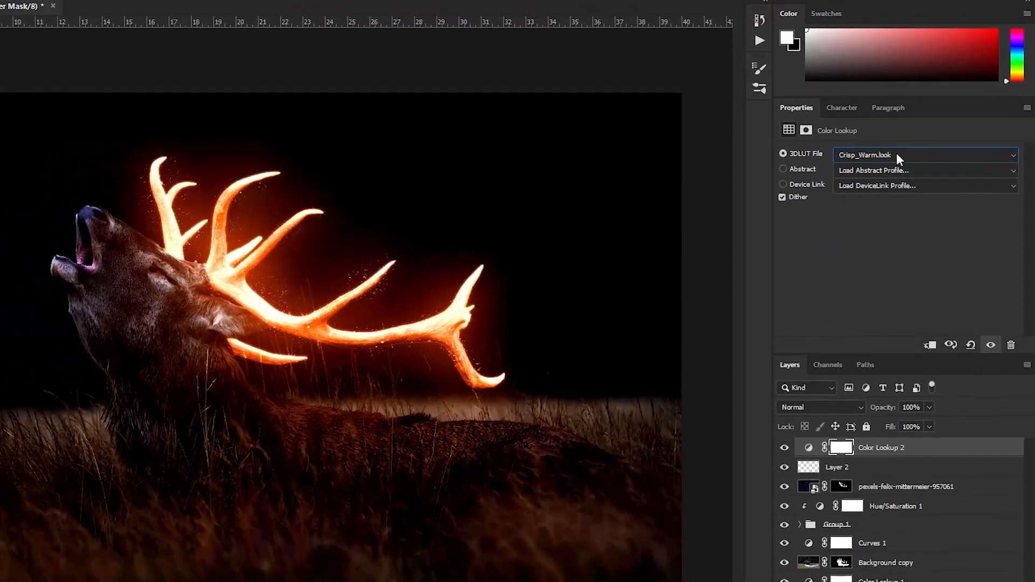
left_click(892, 154)
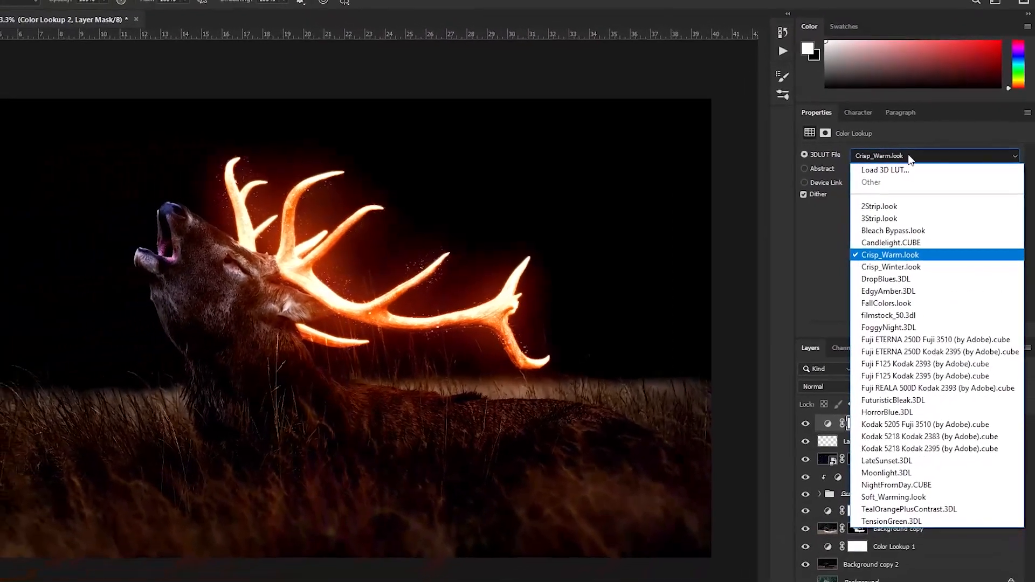
left_click(915, 157)
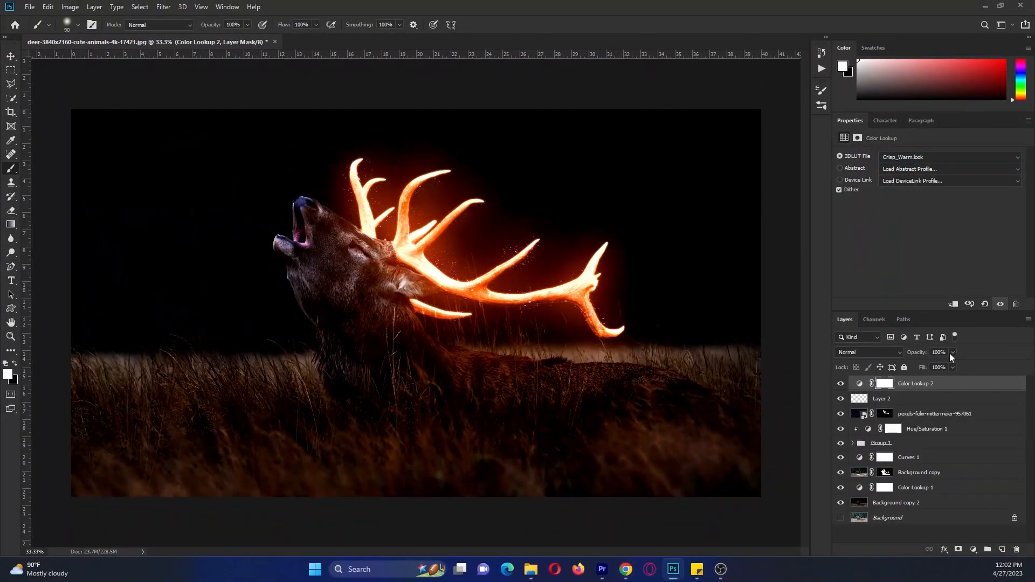
Step: Reduce the Color Lookup 2 layer's opacity to 24%
left_click(952, 352)
left_click_drag(952, 364, 921, 377)
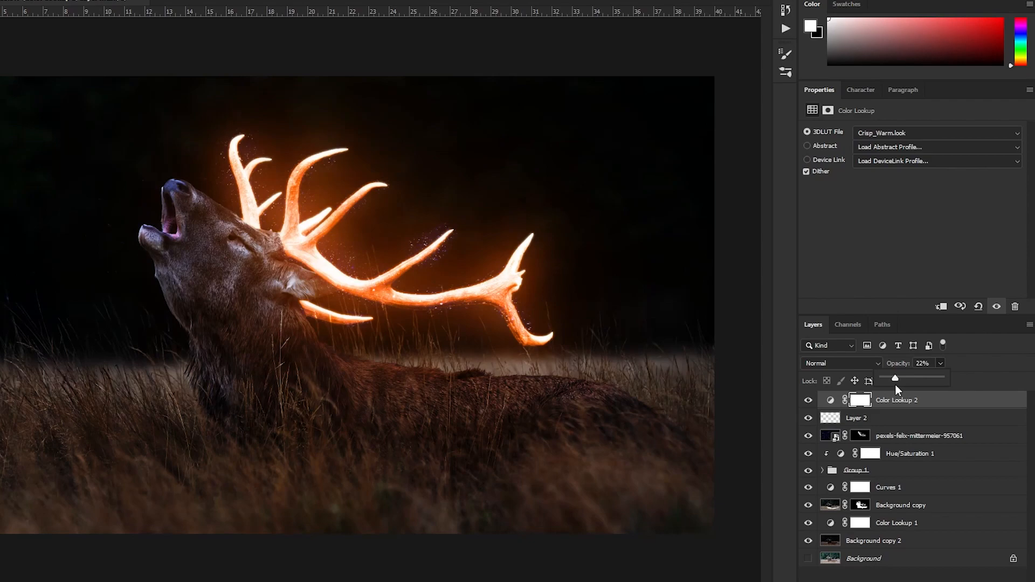
left_click_drag(895, 385, 897, 385)
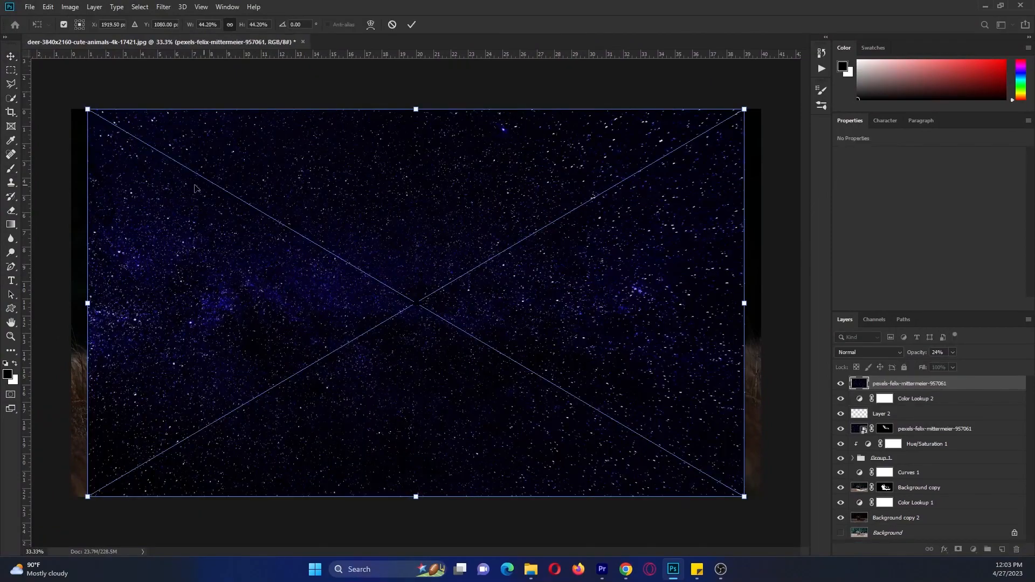
Step: Scale the second placed starry sky image to about 46.83% so it covers the whole canvas, and commit it
left_click_drag(87, 108, 70, 100)
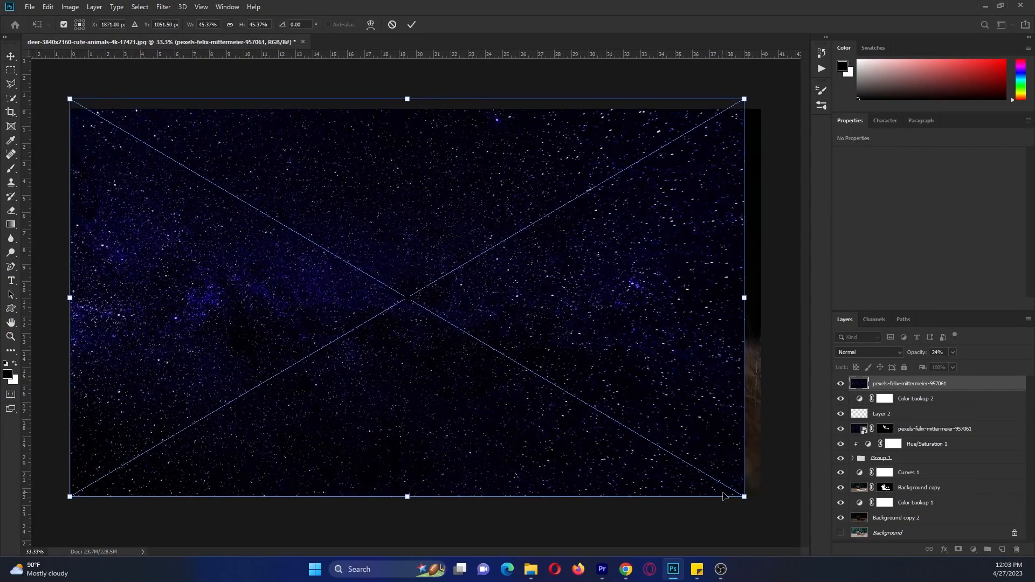
left_click_drag(744, 497, 766, 509)
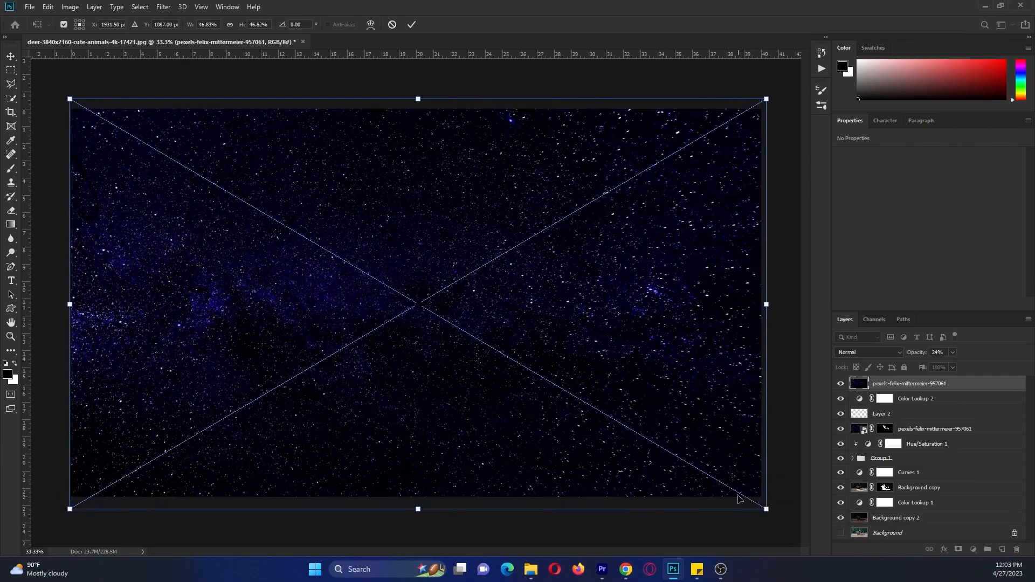
key("Return")
Step: Set the top starry sky layer's blend mode to Screen and lower its opacity to 23%
left_click(897, 352)
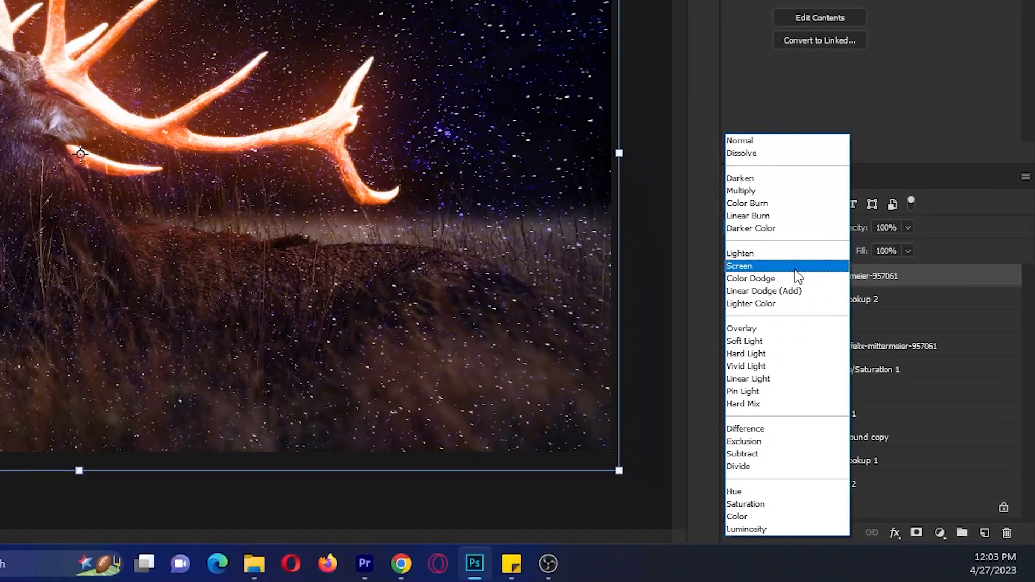
left_click(795, 267)
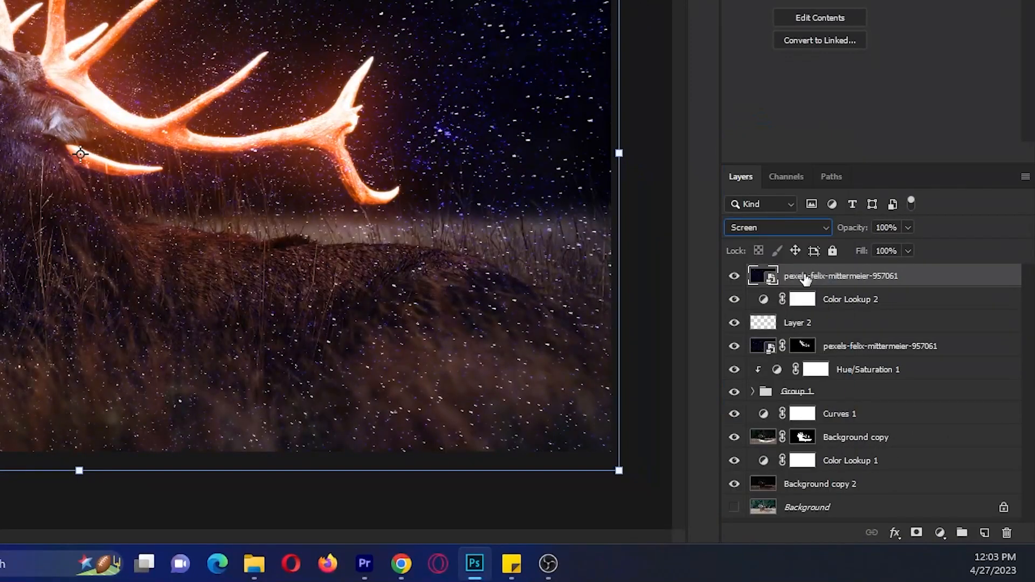
left_click(908, 228)
left_click_drag(909, 247, 855, 254)
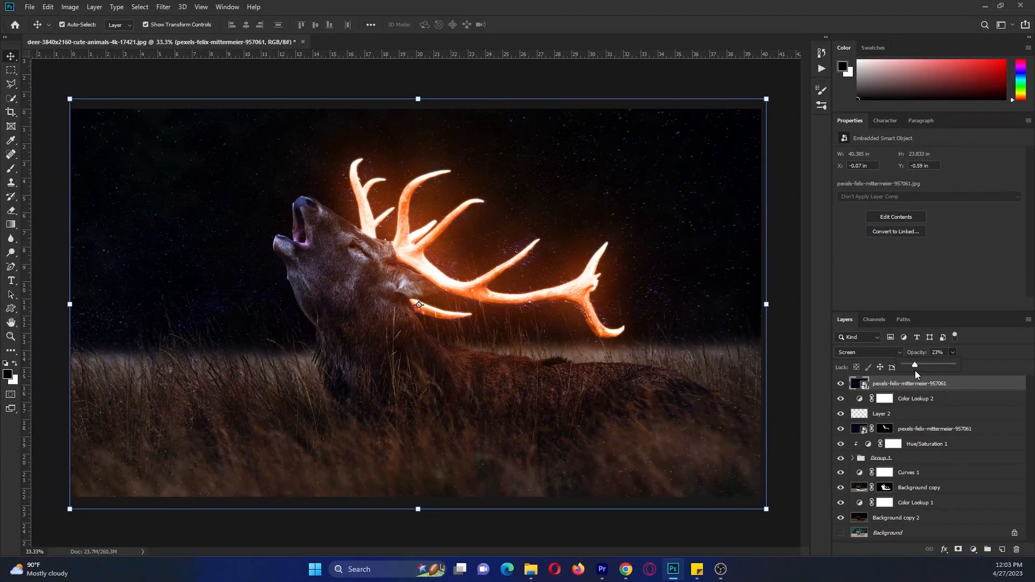
Step: Group all layers from the top starry sky layer down to Background copy 2, and make the original Background layer visible
left_click(792, 537)
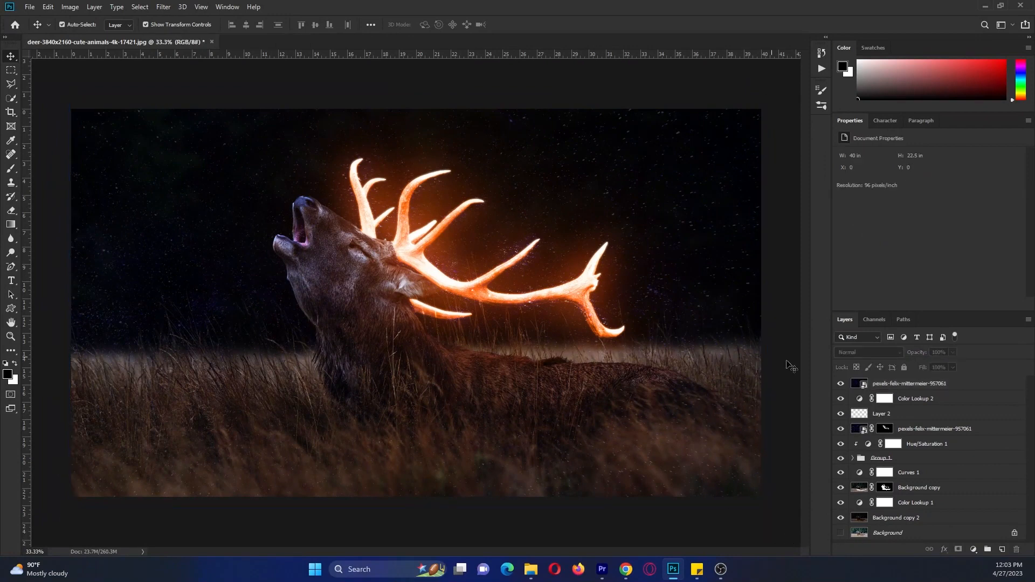
left_click(894, 386)
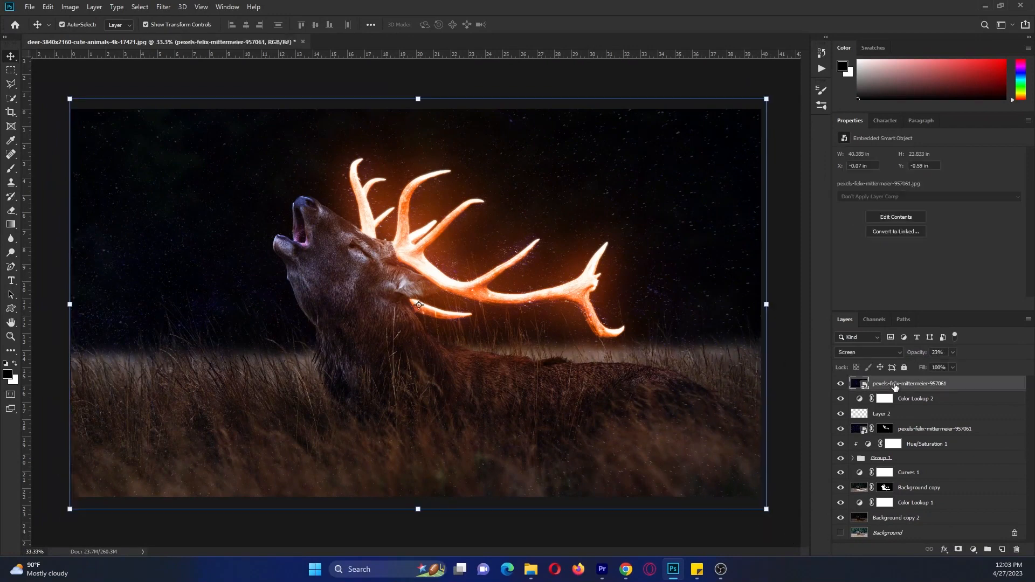
left_click(841, 533)
left_click(888, 519, "shift")
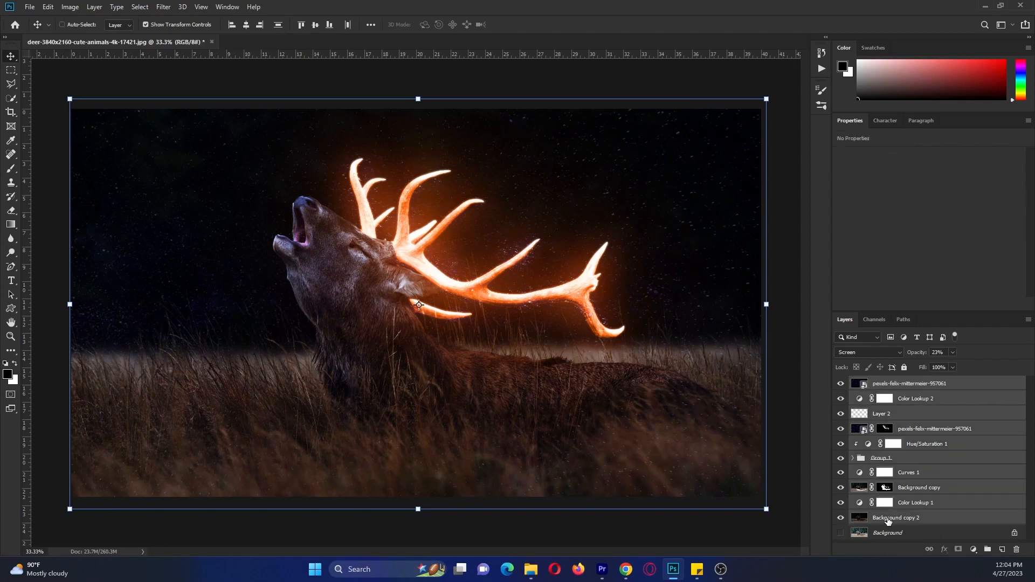
key("ctrl+g")
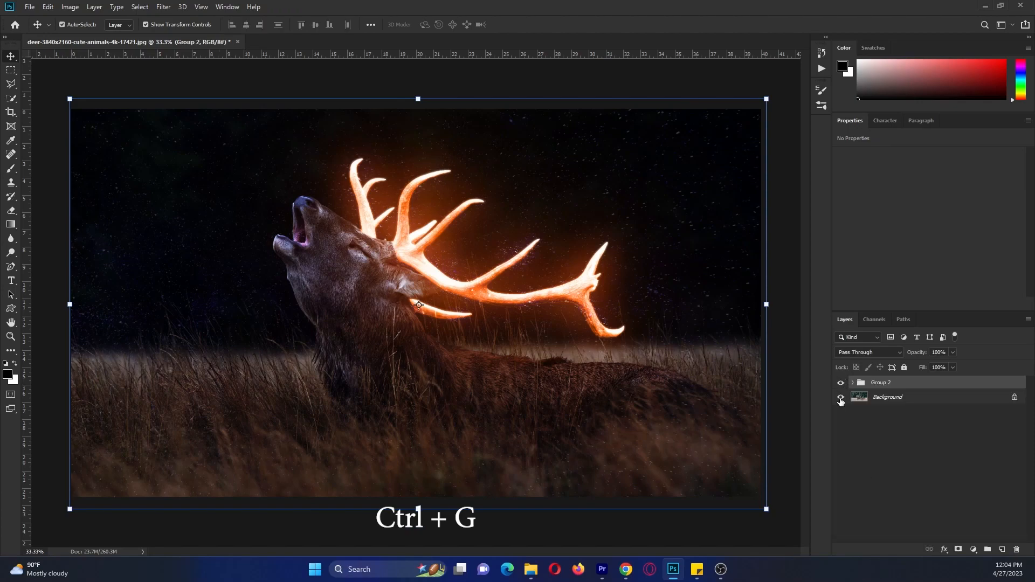
Step: Toggle the new group's visibility off and on twice to compare the finished edit with the original deer photo
left_click(841, 383)
left_click(841, 384)
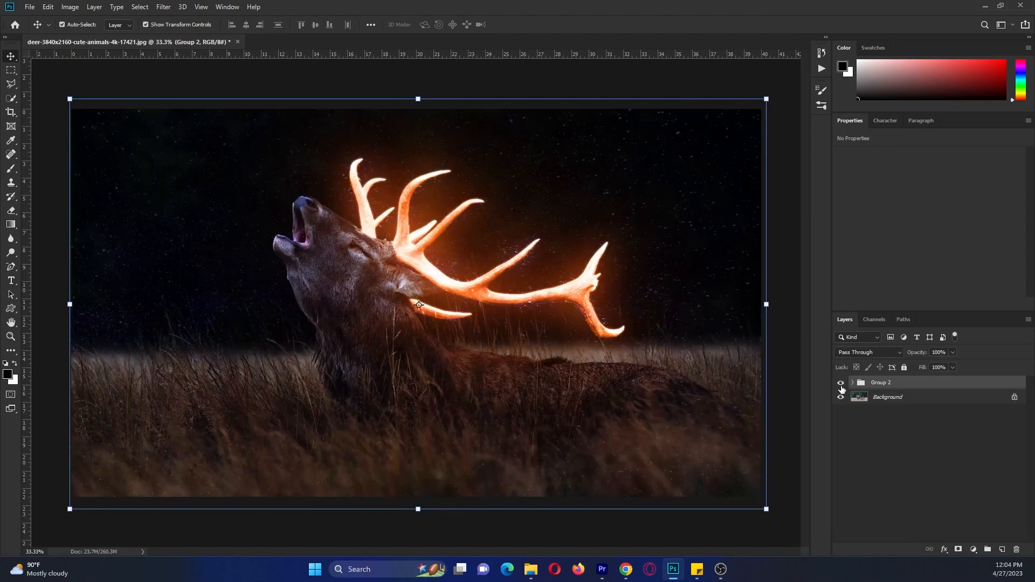
left_click(841, 383)
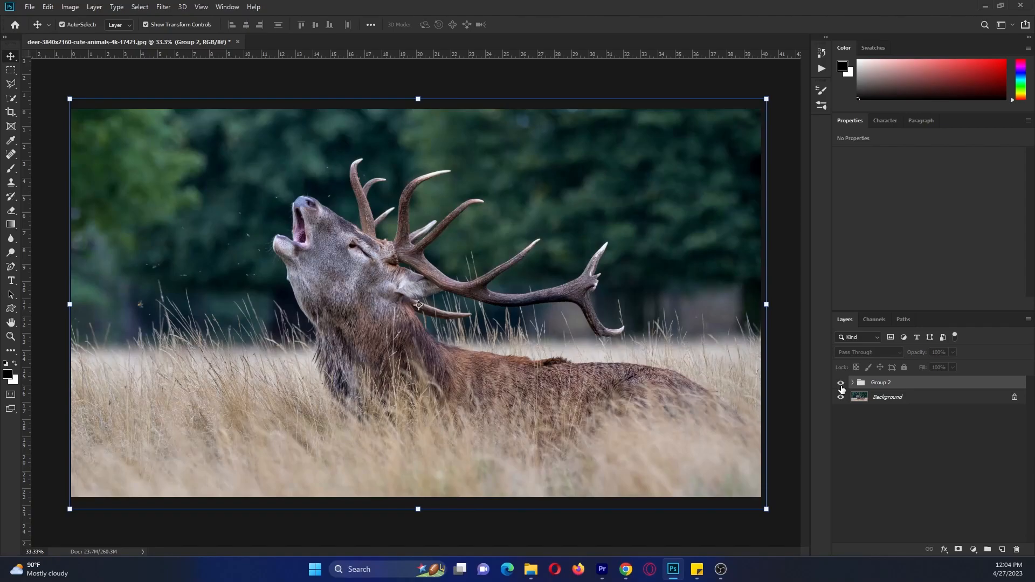
left_click(841, 384)
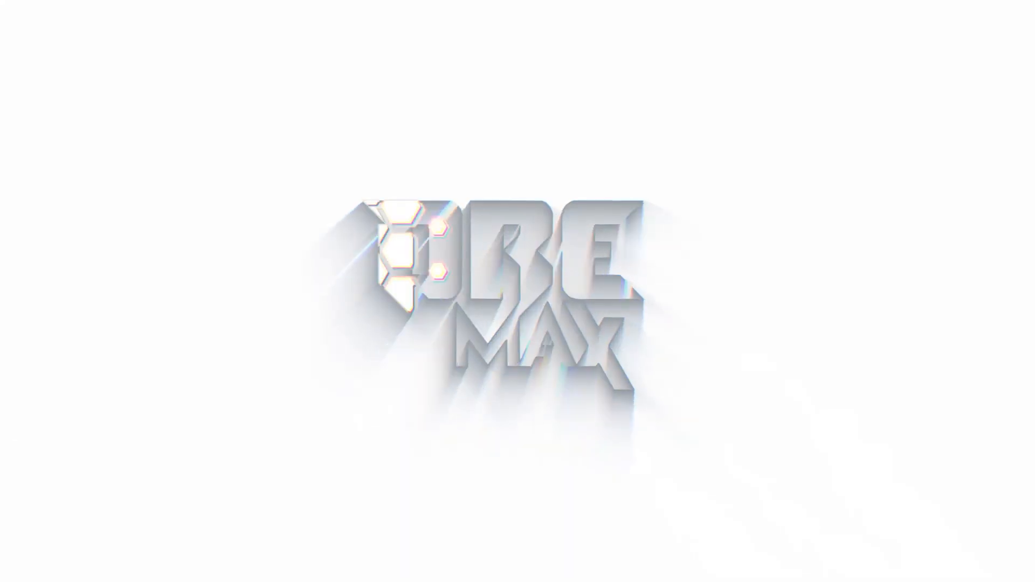